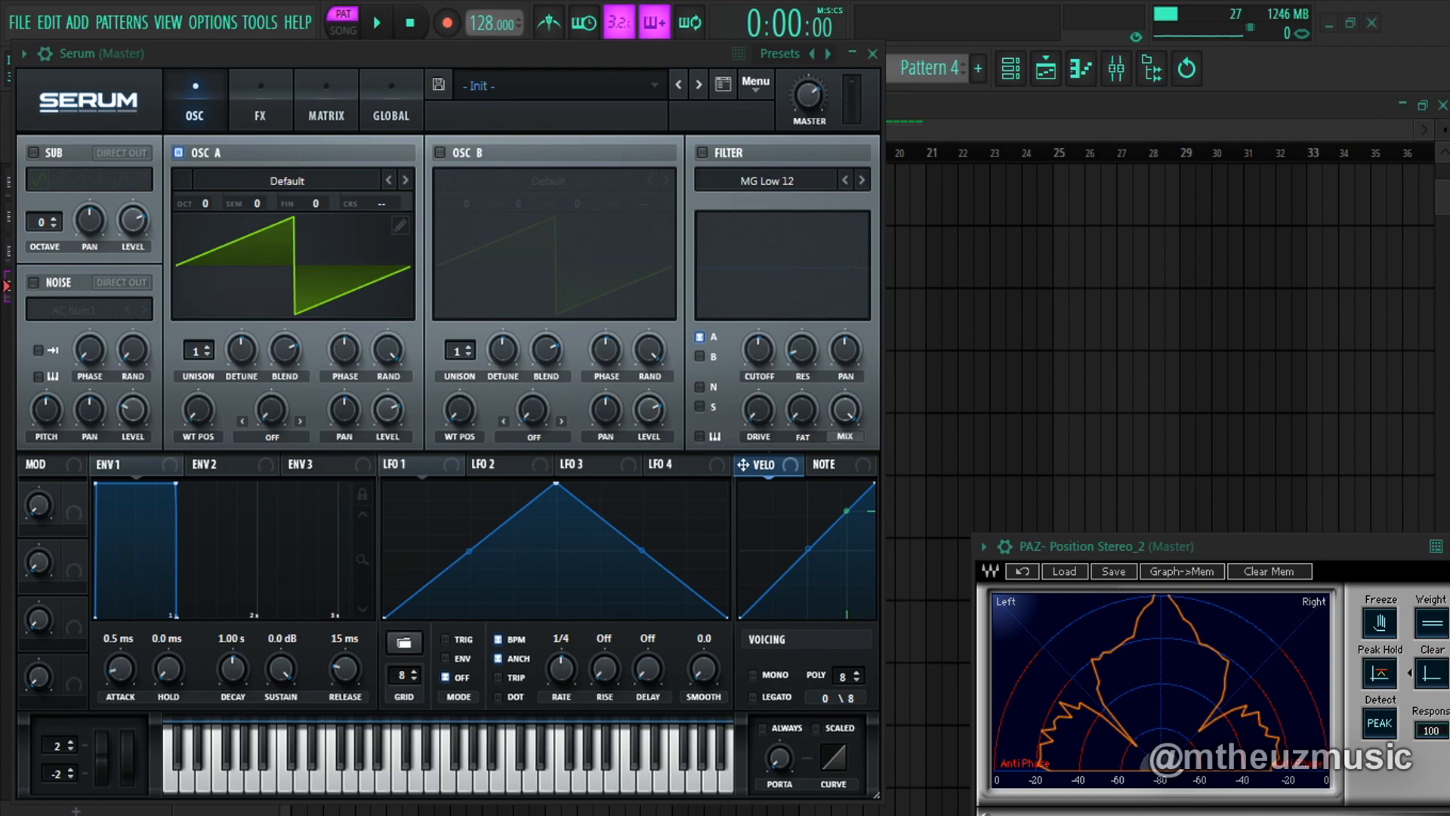
# Load the Analog Basic Shapes wavetable into oscillator A and sweep its wavetable position through the different shapes
pyautogui.click(572, 135)
pyautogui.click(304, 185)
pyautogui.moveTo(274, 233)
pyautogui.moveTo(296, 291)
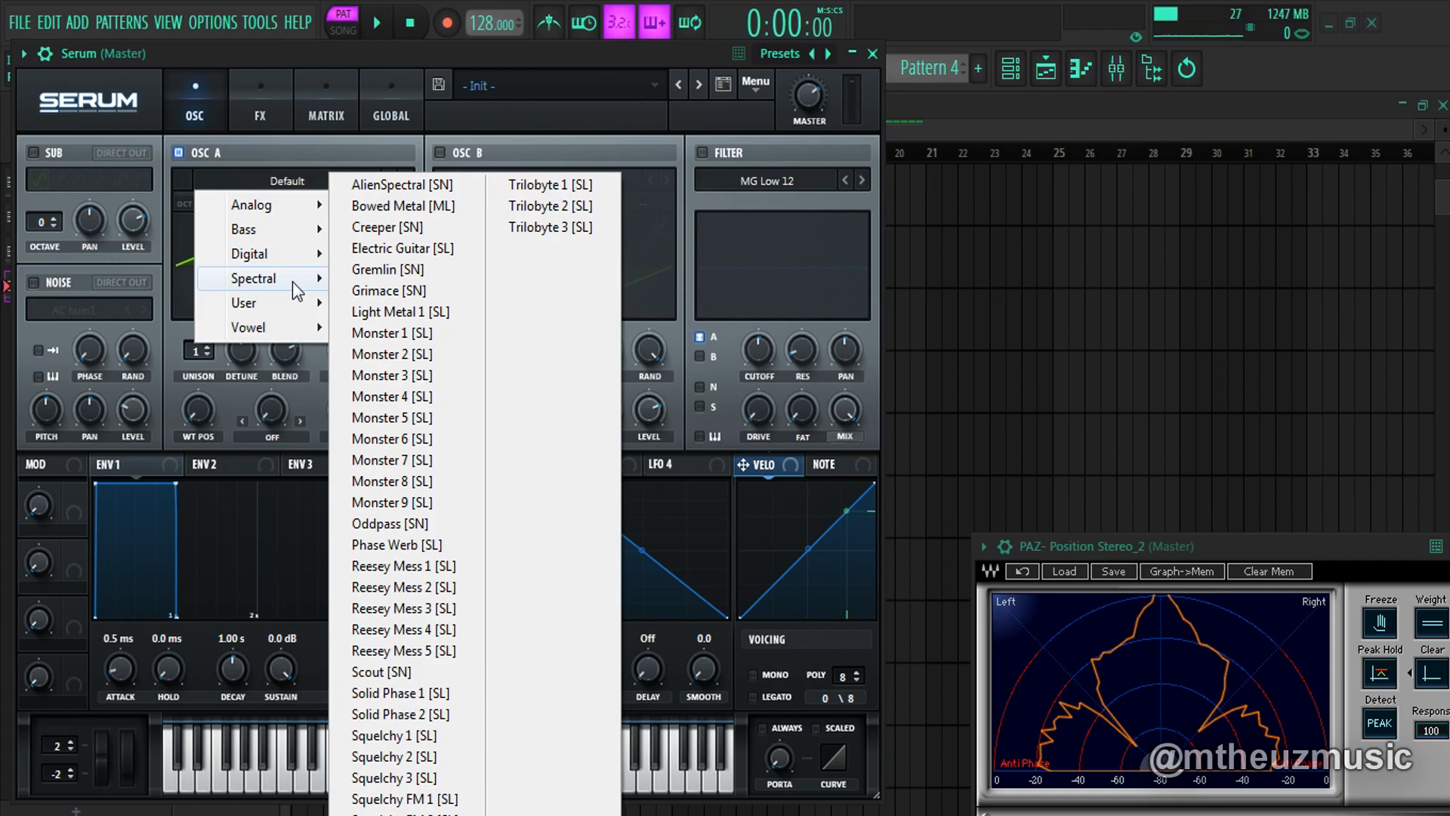
pyautogui.moveTo(264, 204)
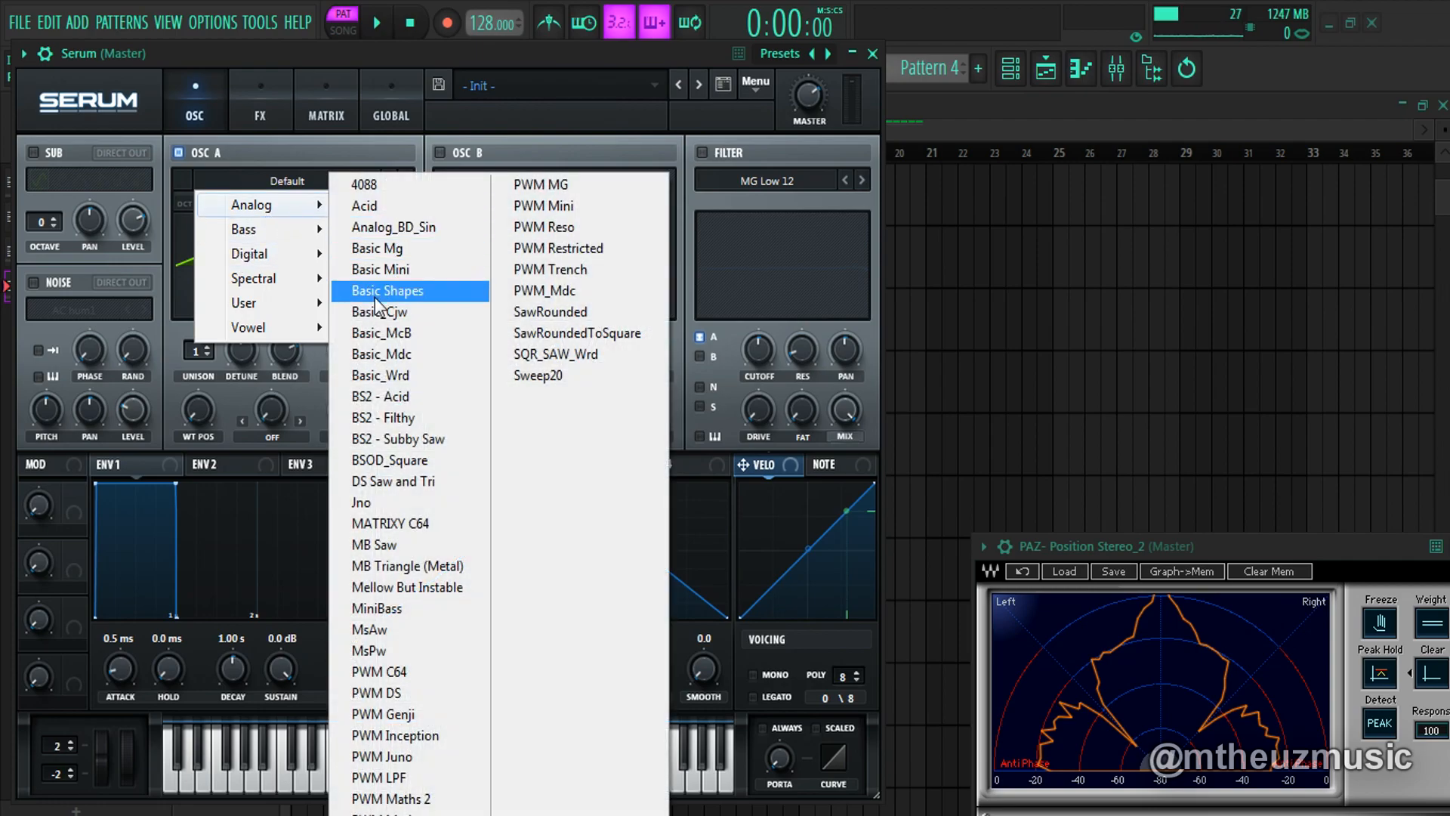
pyautogui.click(375, 295)
pyautogui.click(306, 284)
pyautogui.click(306, 284)
pyautogui.moveTo(197, 440); pyautogui.dragTo(225, 336)
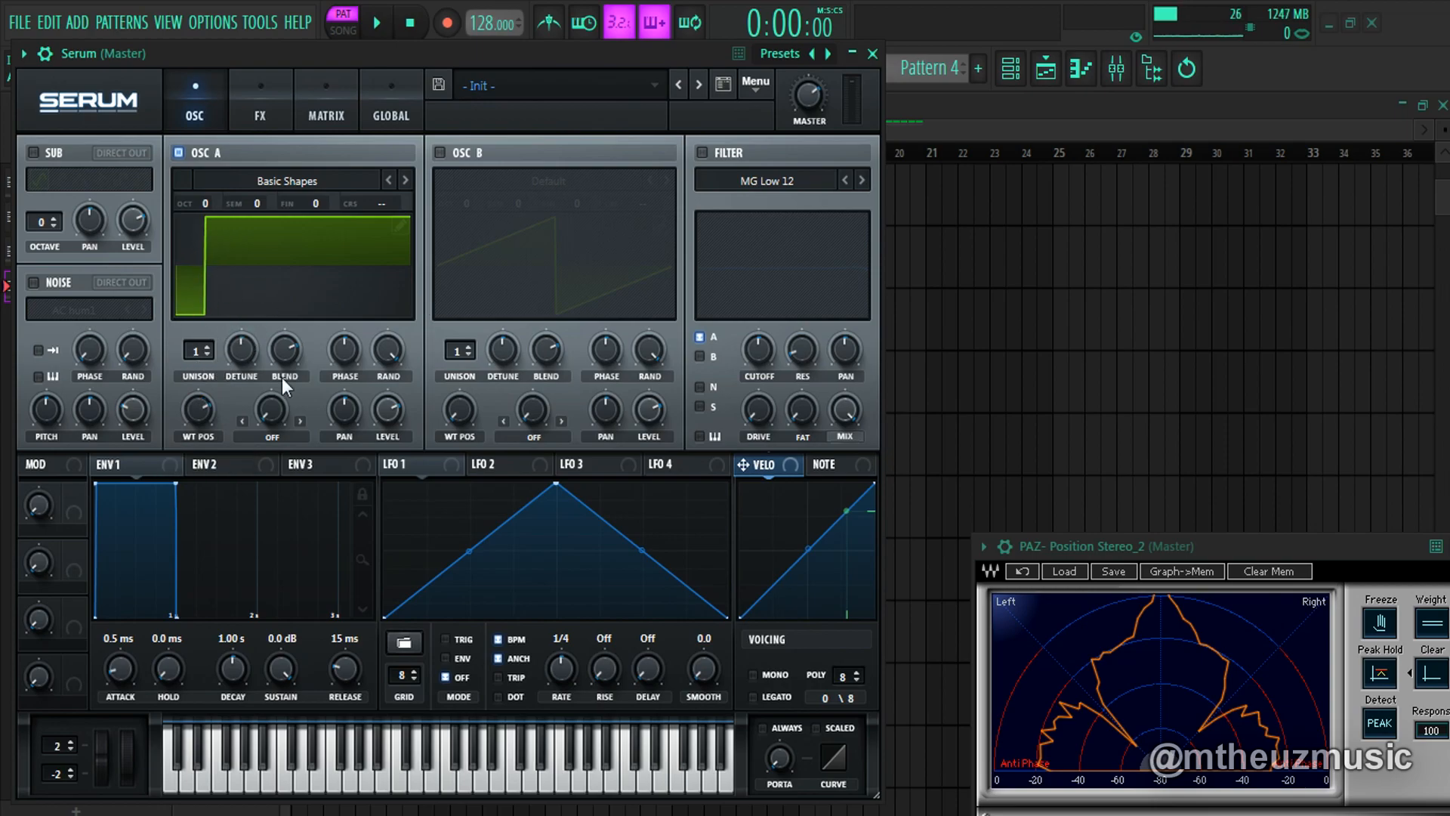
pyautogui.scroll(5, 194, 417)
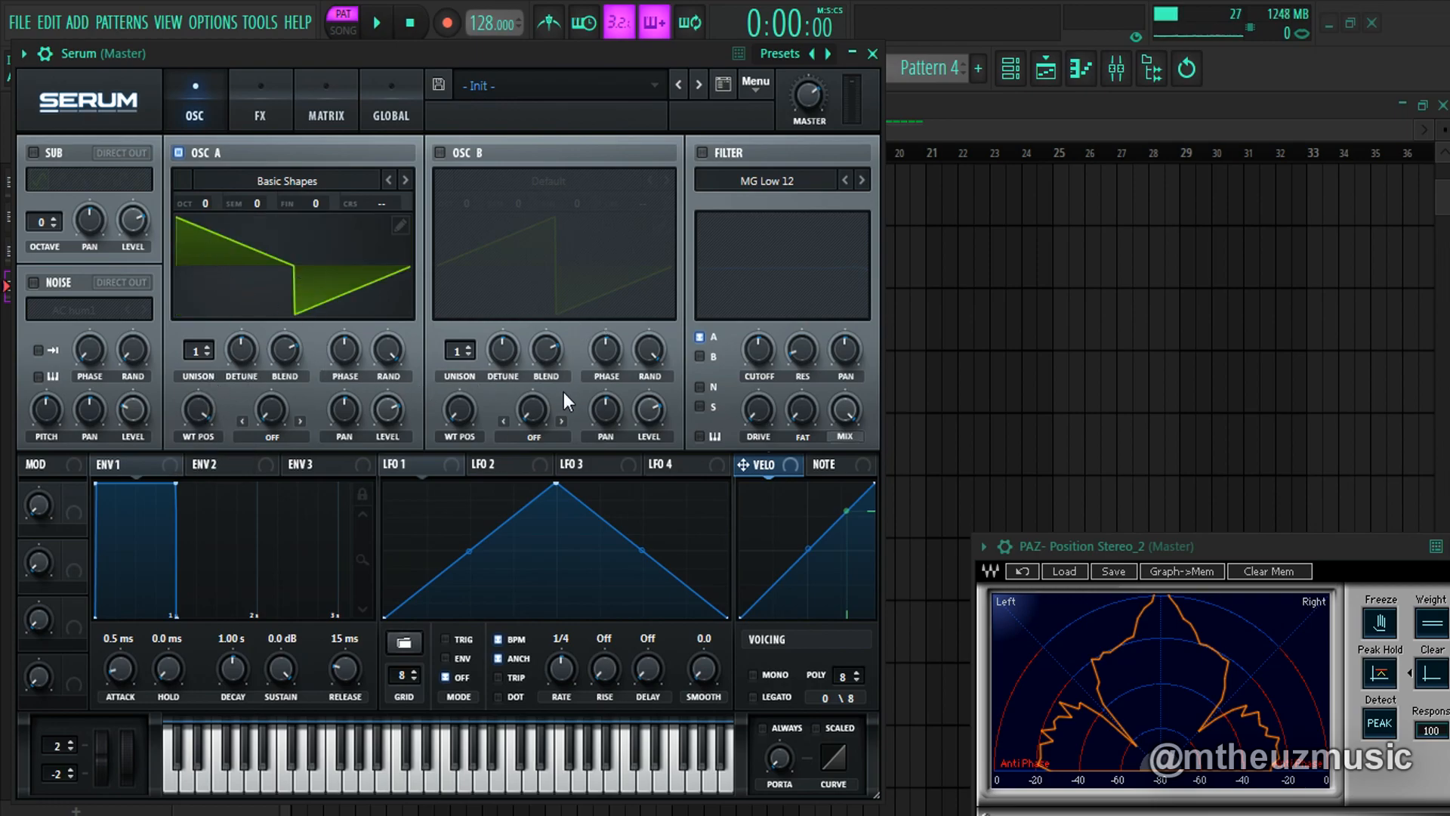
# Load the Digital DirtySaw wavetable into oscillator A and sweep its wavetable position while checking it in the 3D and 2D waveform views
pyautogui.click(282, 187)
pyautogui.moveTo(270, 207)
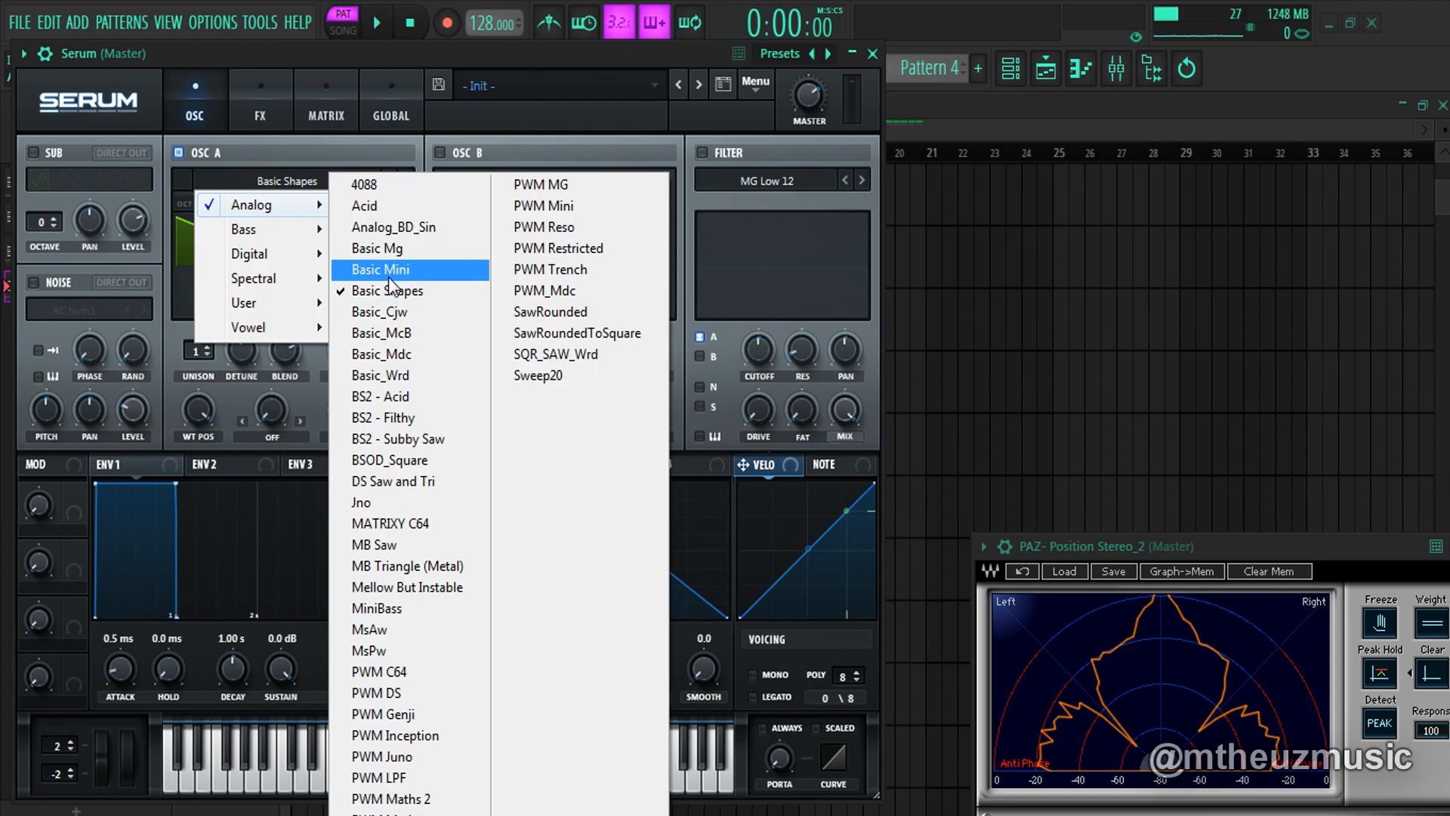
pyautogui.moveTo(302, 253)
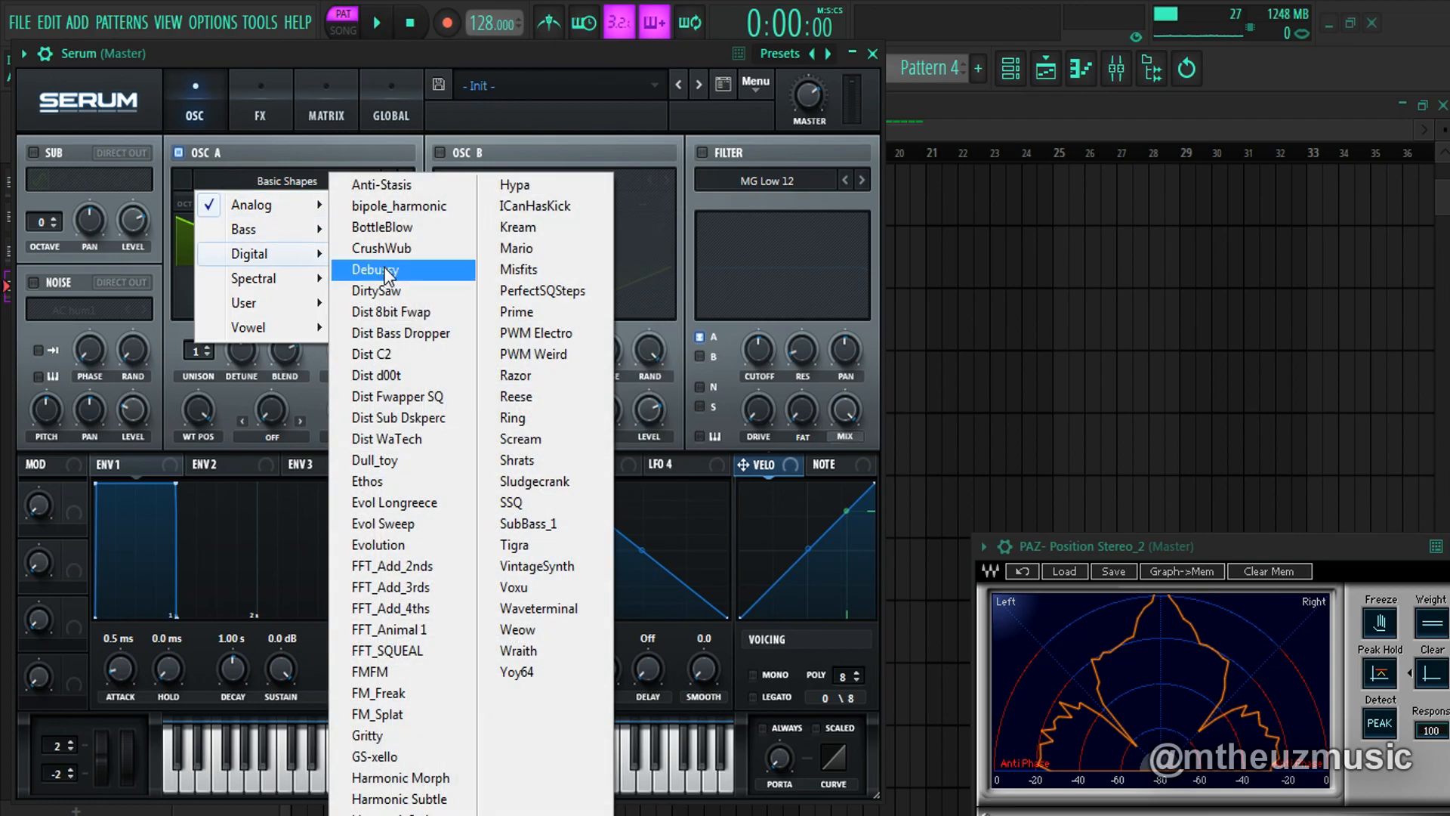
pyautogui.click(390, 293)
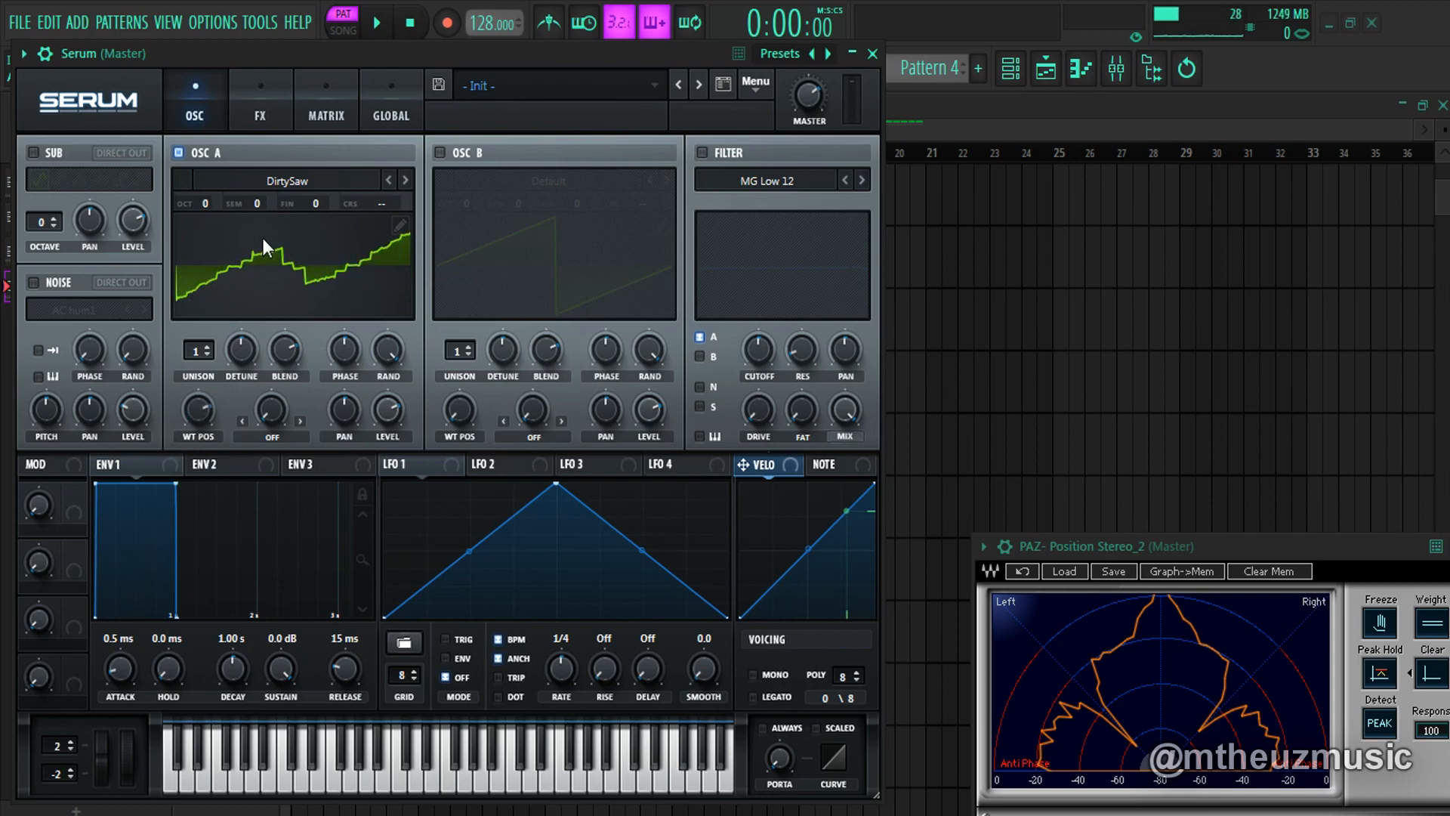
pyautogui.click(342, 274)
pyautogui.moveTo(168, 408); pyautogui.dragTo(168, 344)
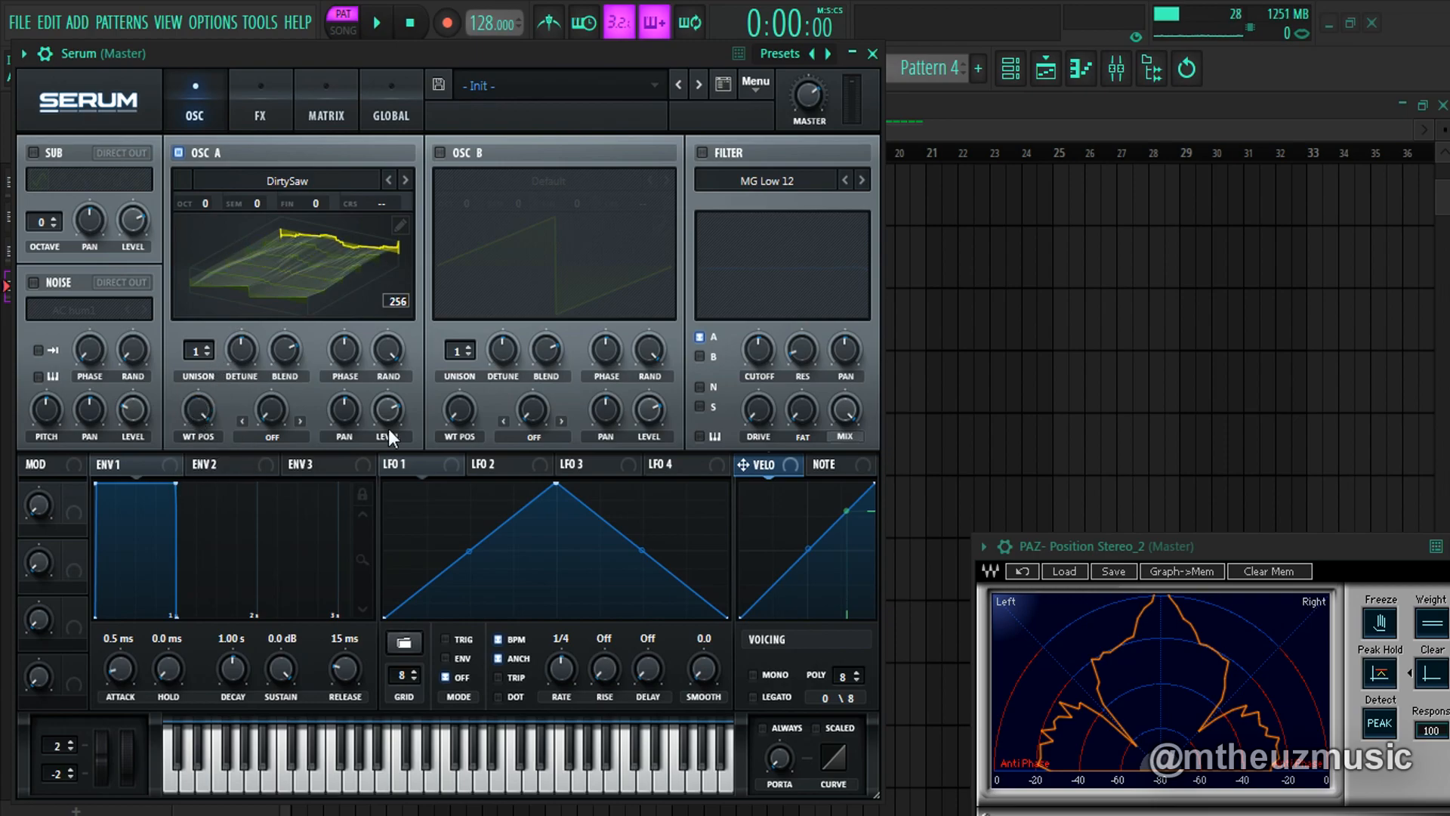
pyautogui.moveTo(212, 411); pyautogui.dragTo(201, 656)
pyautogui.click(261, 273)
pyautogui.click(287, 260)
pyautogui.click(287, 260)
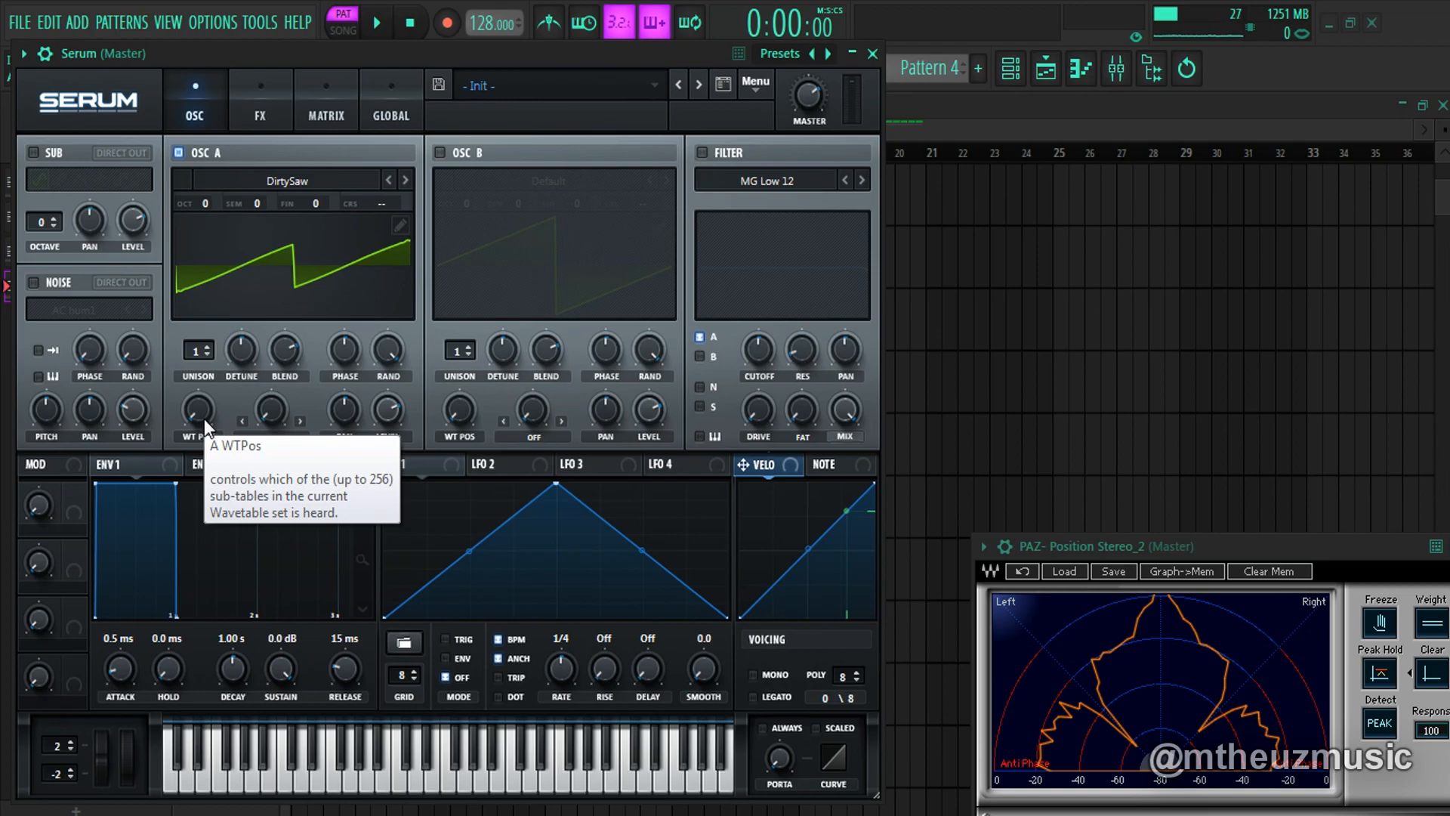
# Load the Digital FMFM wavetable into oscillator A and sweep its wavetable position up and back to the first frame
pyautogui.click(277, 180)
pyautogui.moveTo(284, 261)
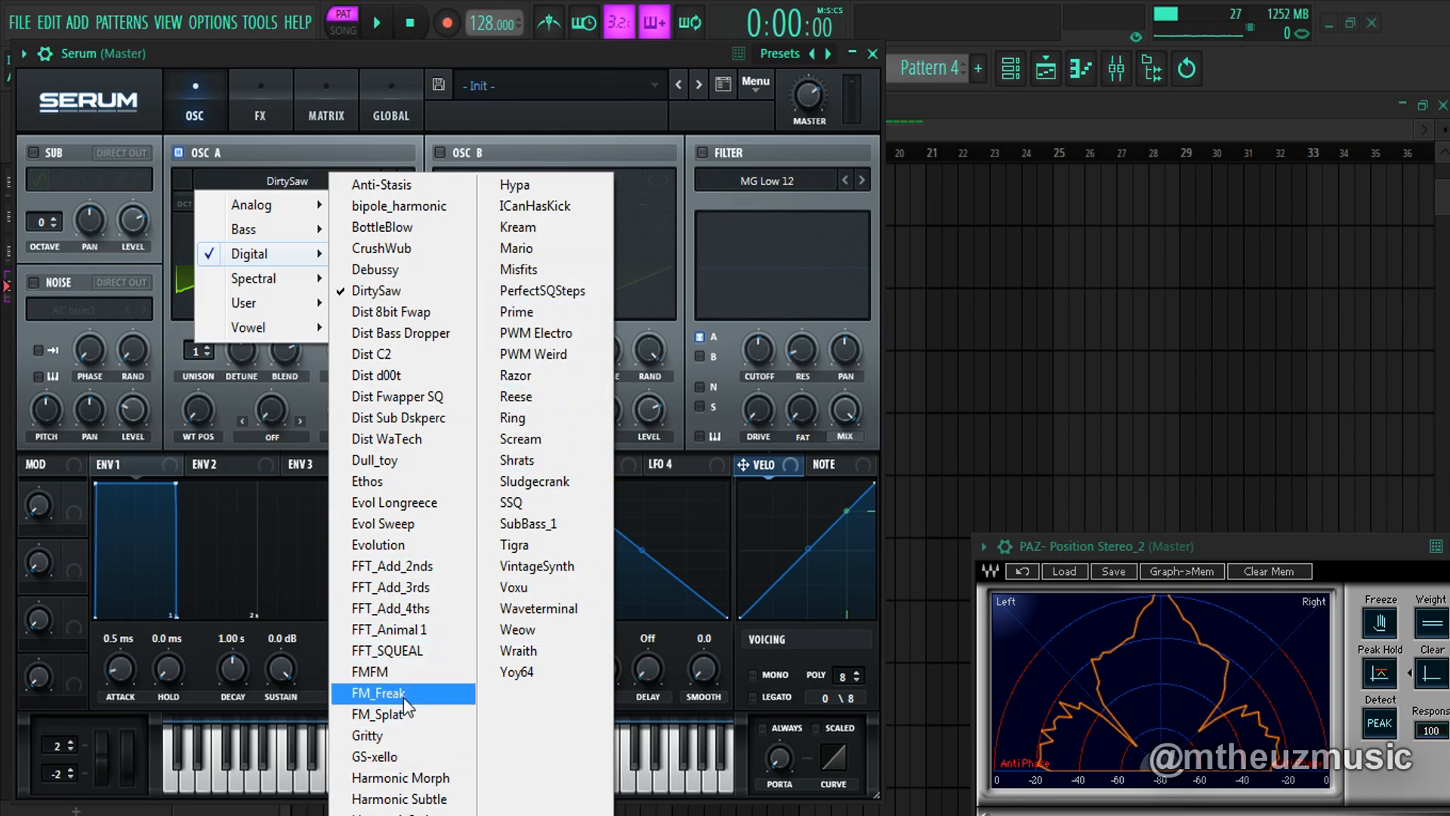
pyautogui.click(374, 671)
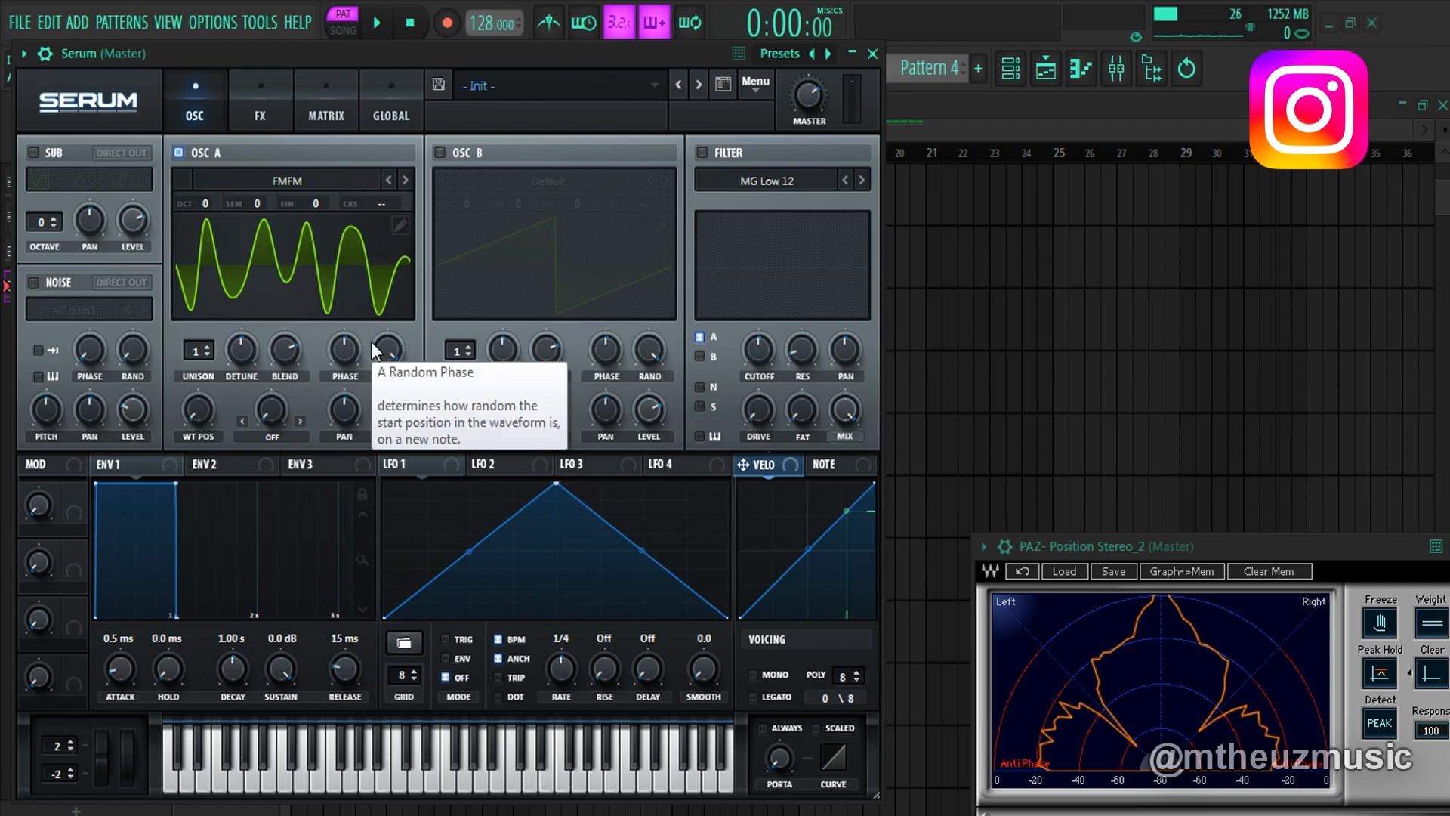
pyautogui.moveTo(201, 410); pyautogui.dragTo(280, 125)
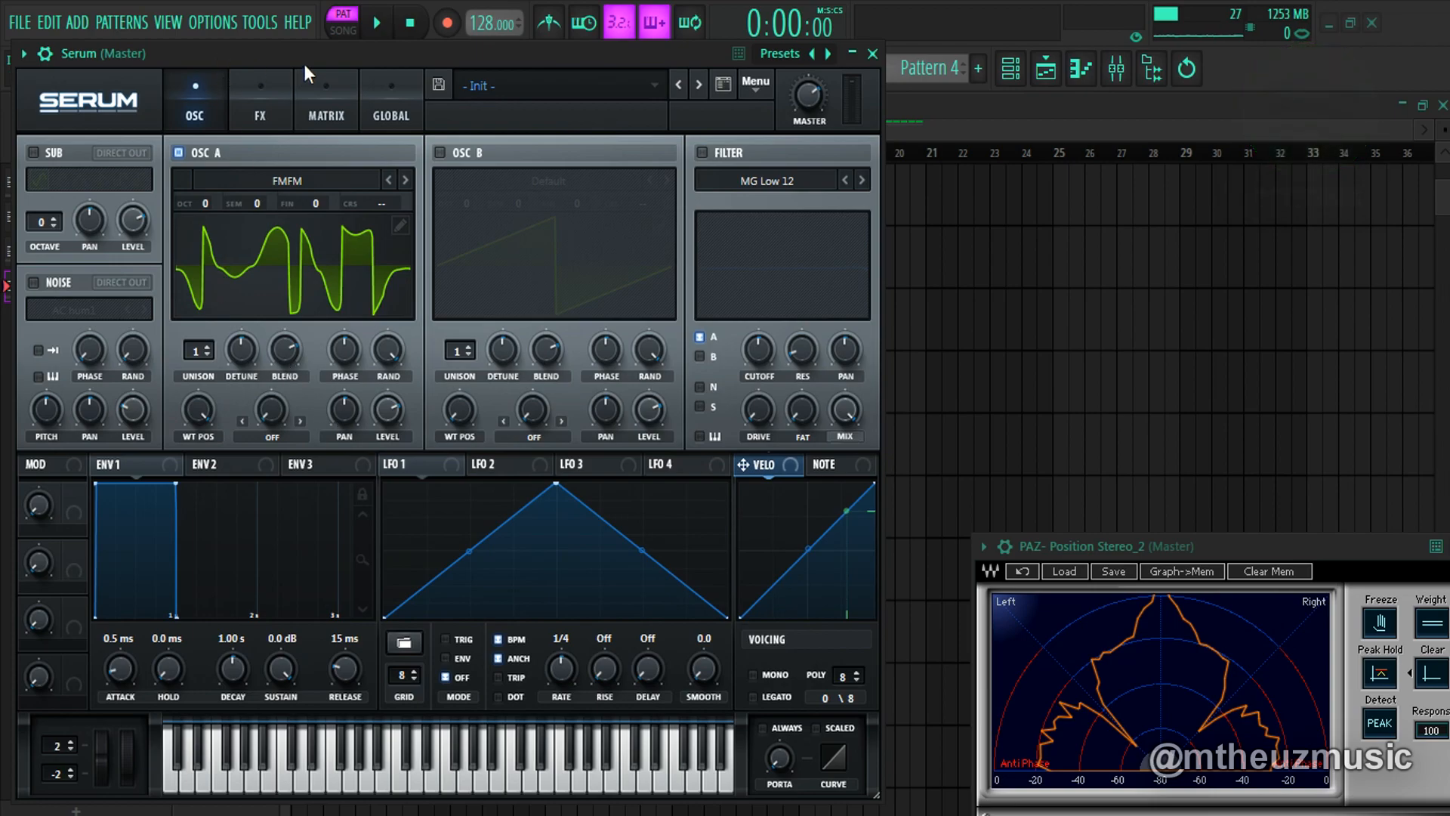
pyautogui.moveTo(201, 403); pyautogui.dragTo(87, 725)
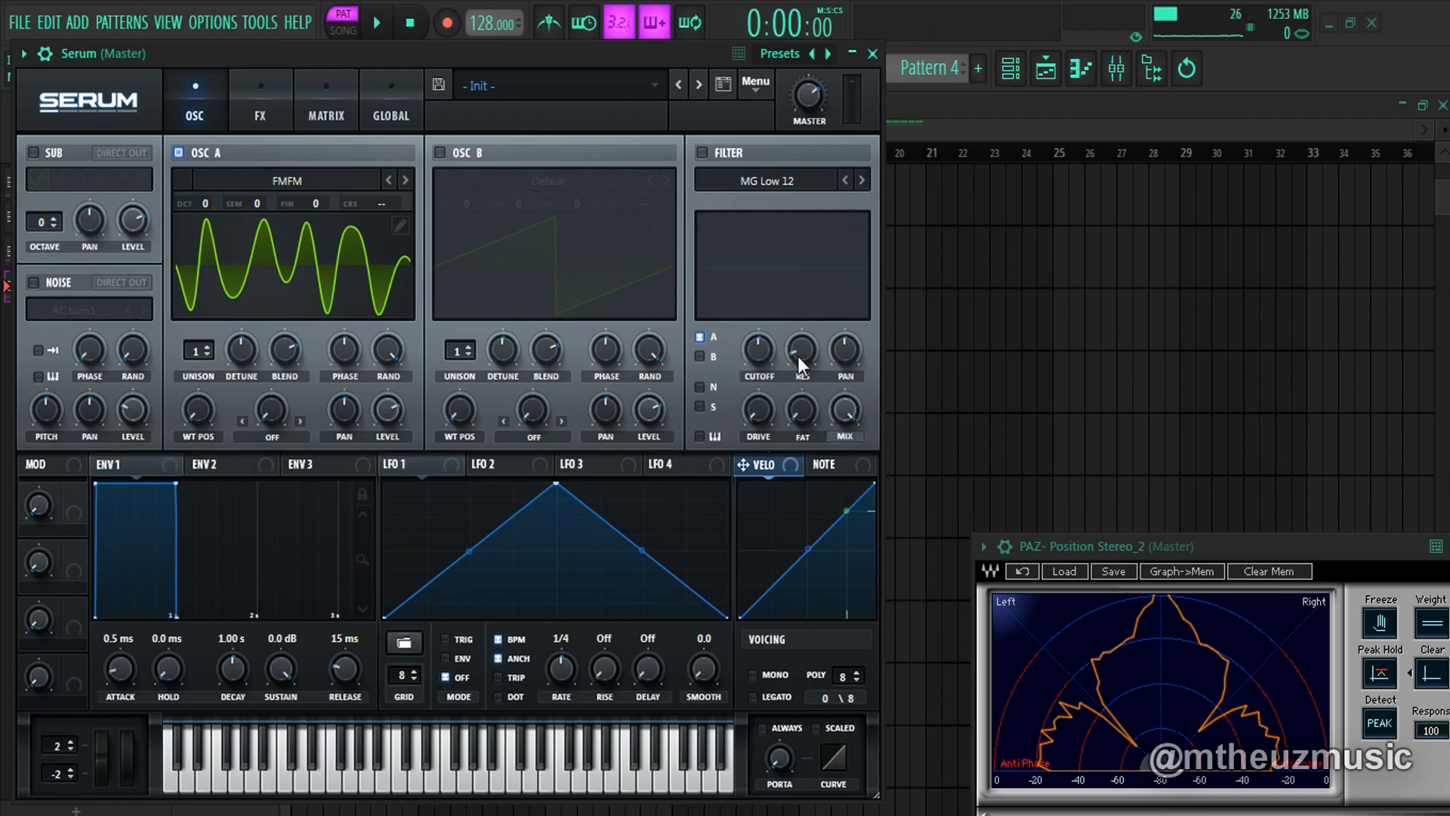
# Reload the Analog Basic Shapes wavetable in oscillator A and move its wavetable position to the saw shape
pyautogui.click(310, 181)
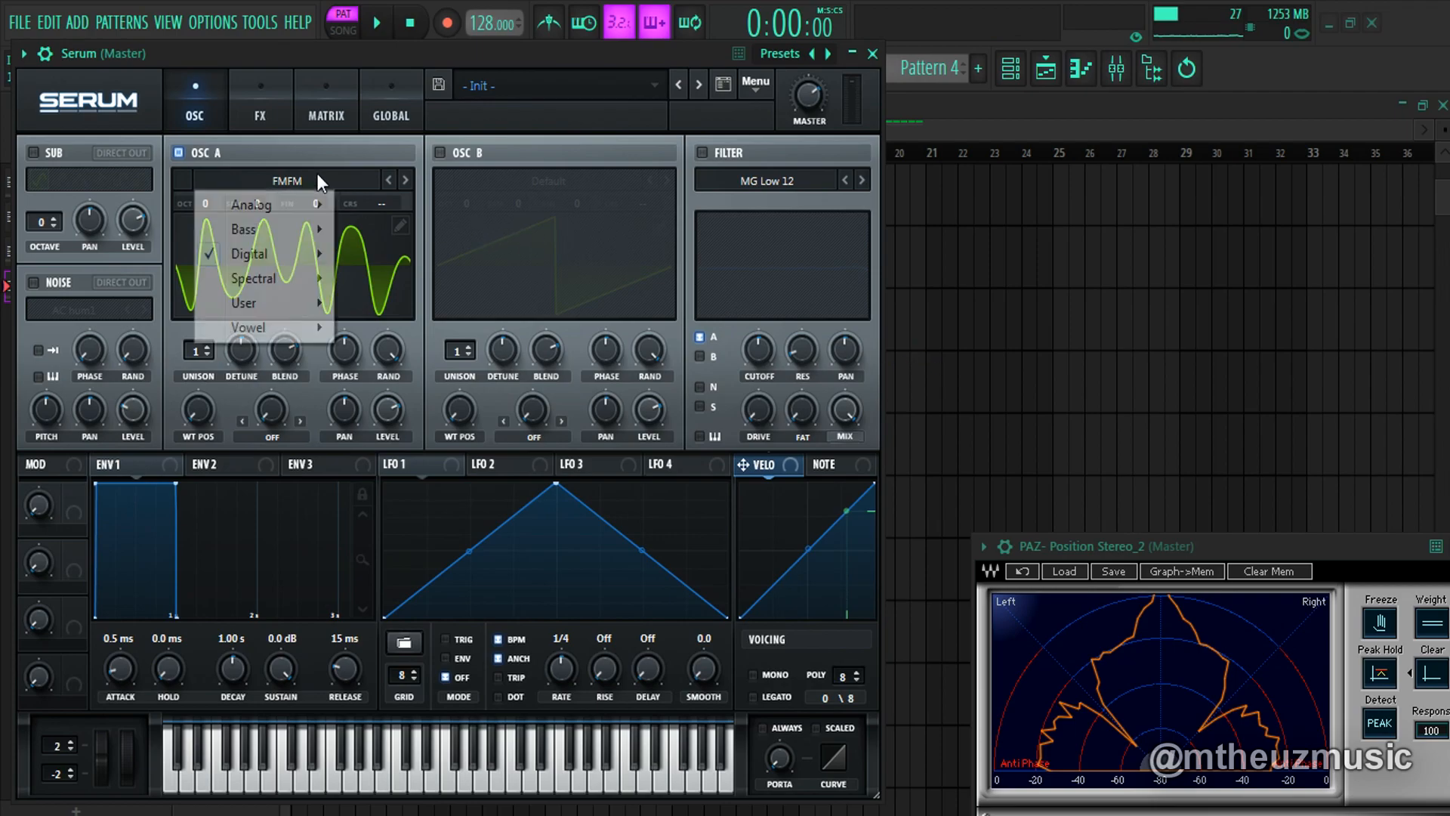
pyautogui.moveTo(261, 199)
pyautogui.click(446, 282)
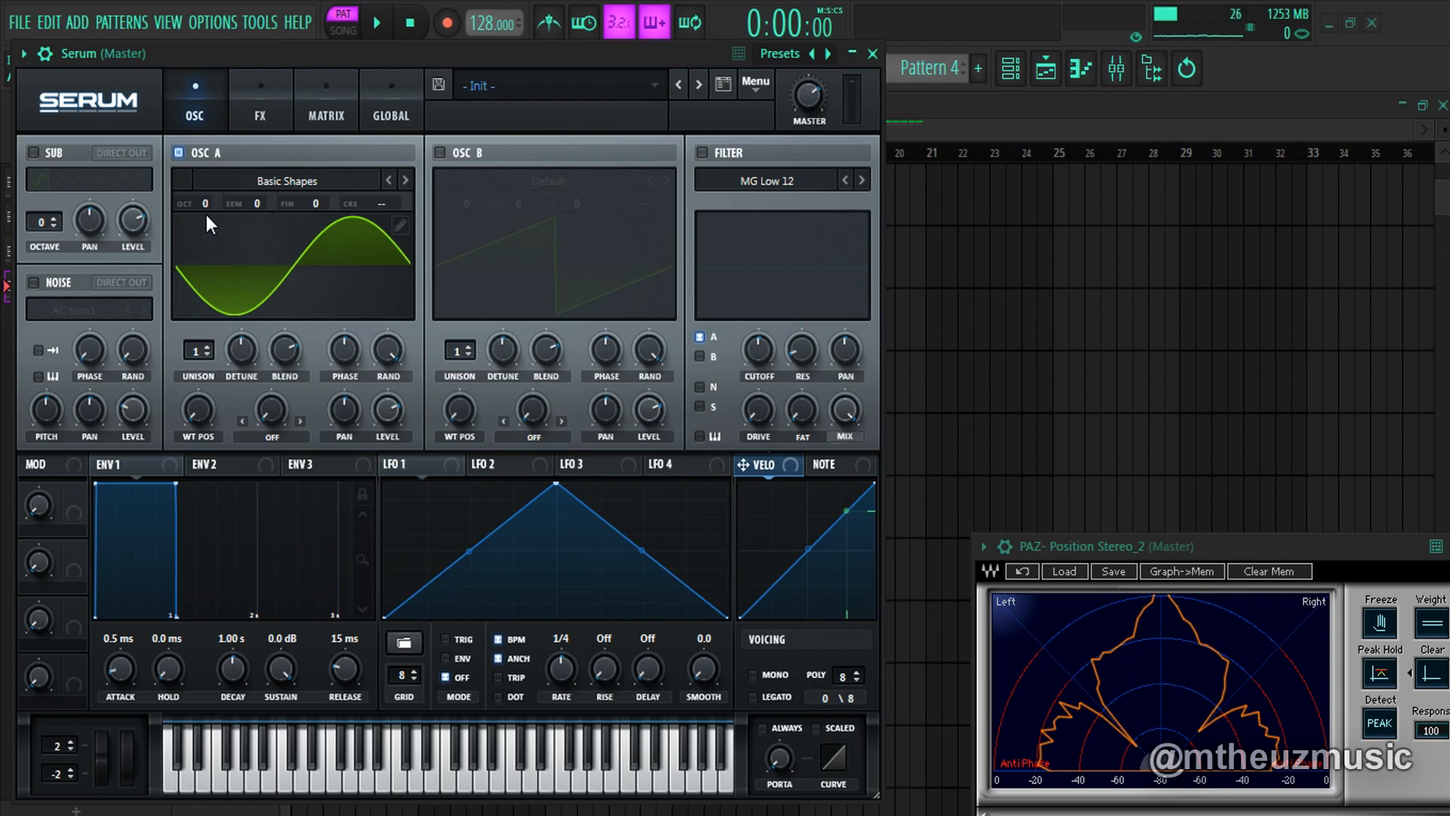
pyautogui.moveTo(253, 60); pyautogui.dragTo(260, 21)
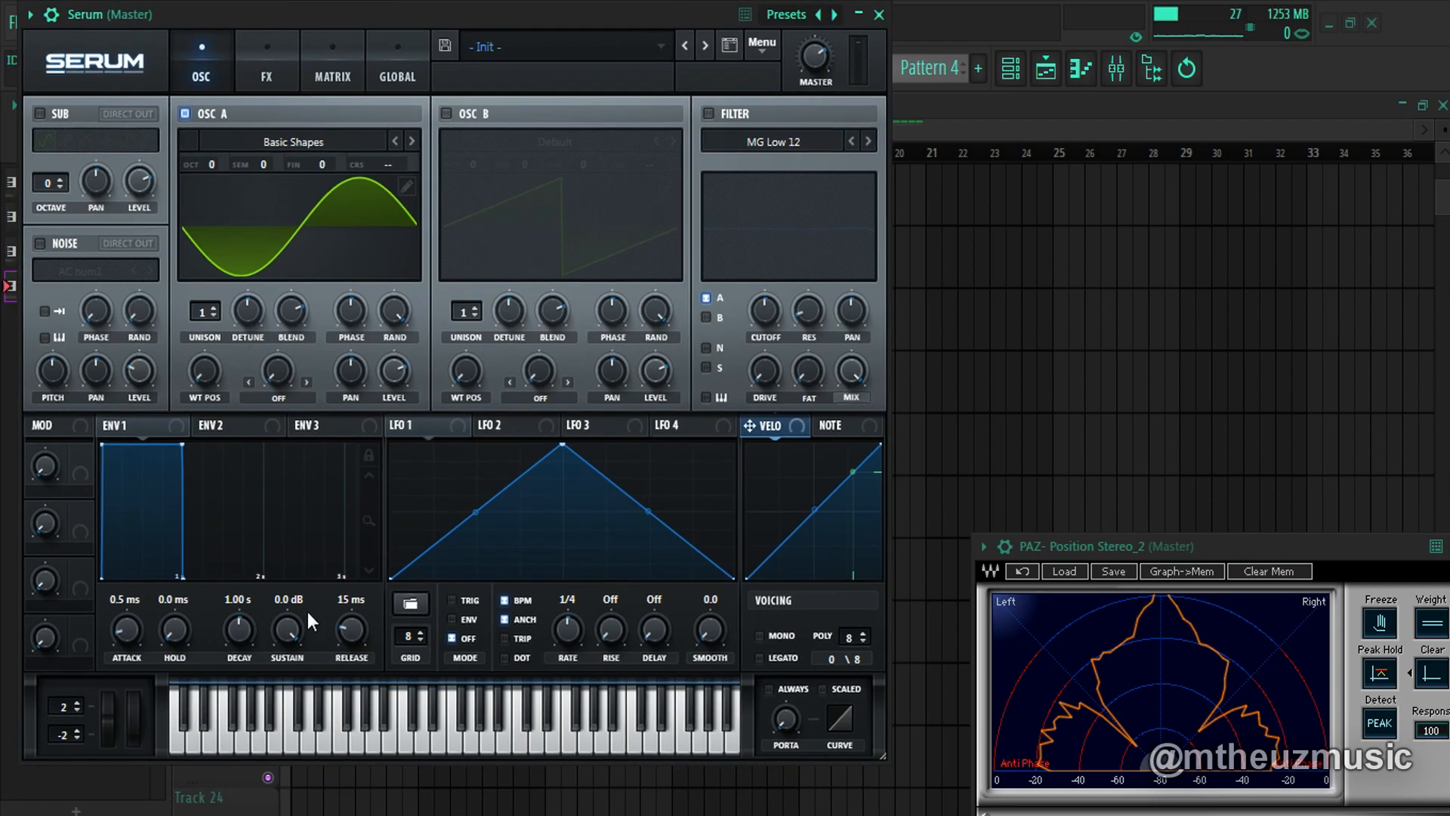
pyautogui.moveTo(214, 360); pyautogui.dragTo(229, 307)
# Play a few test notes at different pitches on the virtual keyboard to hear oscillator A
pyautogui.click(401, 743)
pyautogui.click(287, 741)
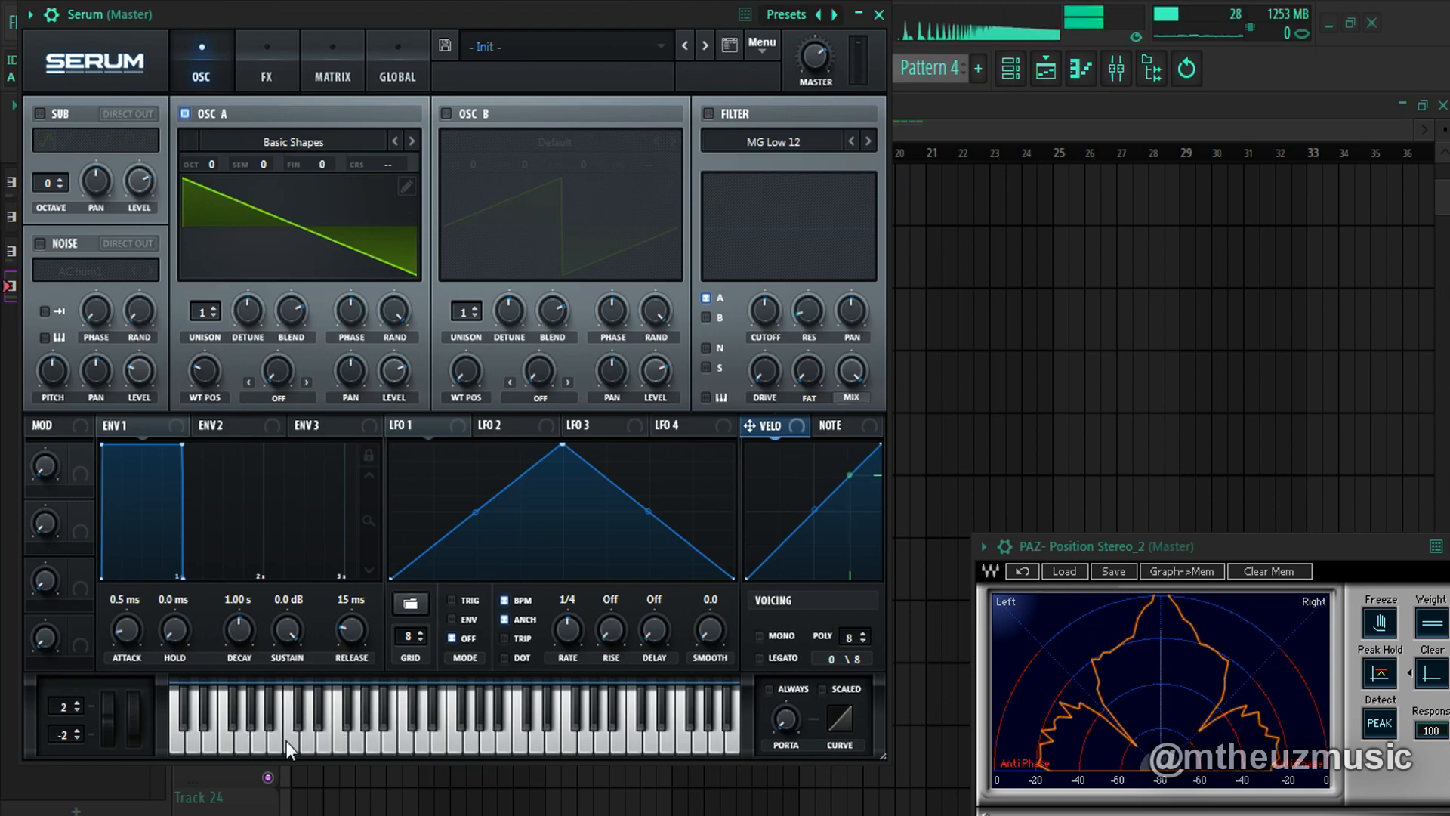
pyautogui.click(408, 741)
pyautogui.click(406, 745)
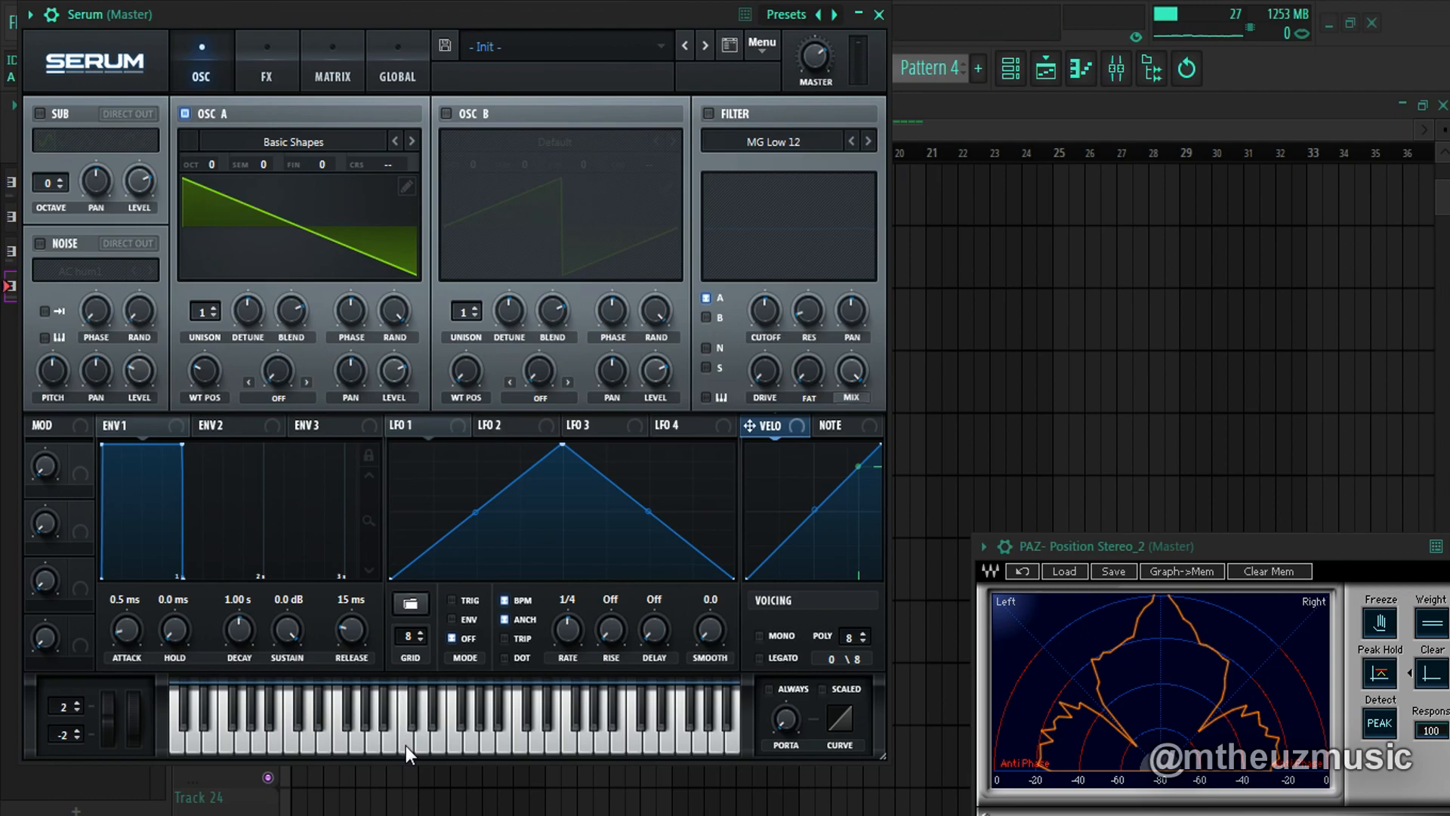
# Enable oscillator B and set its octave to +1, with oscillator A's octave at 0
pyautogui.moveTo(205, 165); pyautogui.dragTo(220, 156)
pyautogui.click(446, 114)
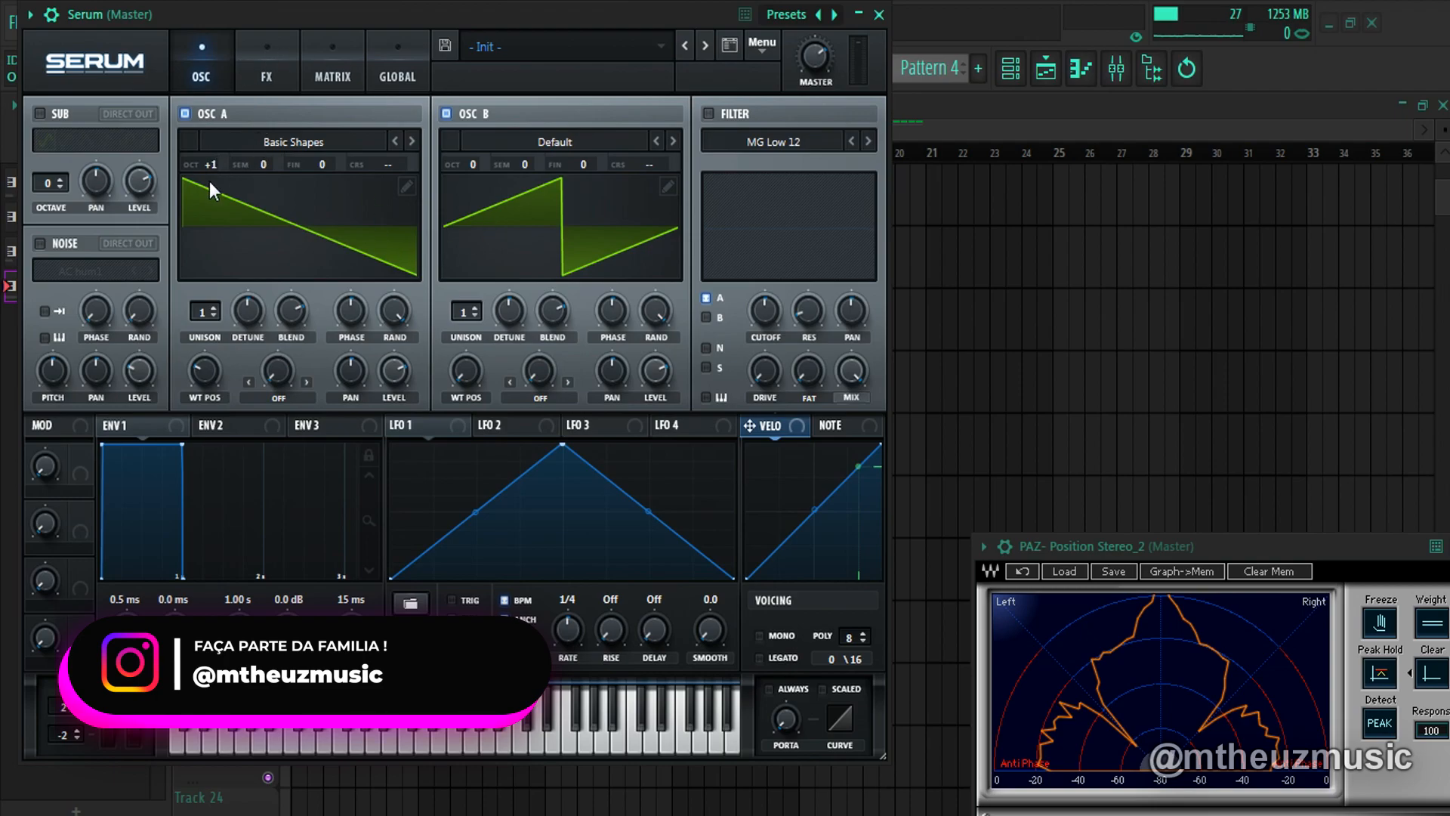
pyautogui.moveTo(211, 168); pyautogui.dragTo(213, 175)
pyautogui.moveTo(476, 163); pyautogui.dragTo(477, 156)
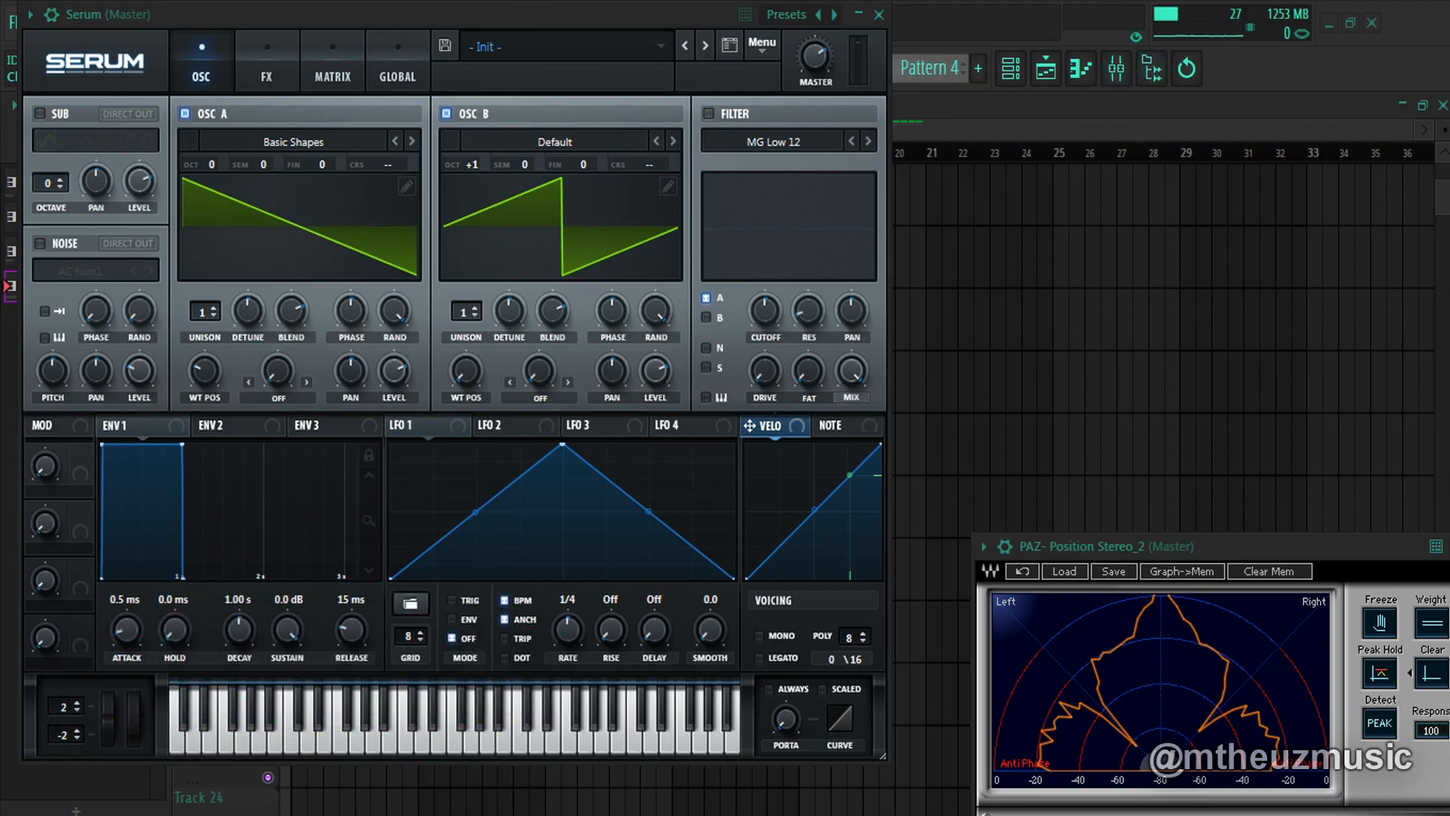
# Place the SPAN Plus analyzer beside Serum and compare a low note with oscillator B on and off, ending with oscillator B disabled
pyautogui.moveTo(1446, 44); pyautogui.dragTo(1343, 52)
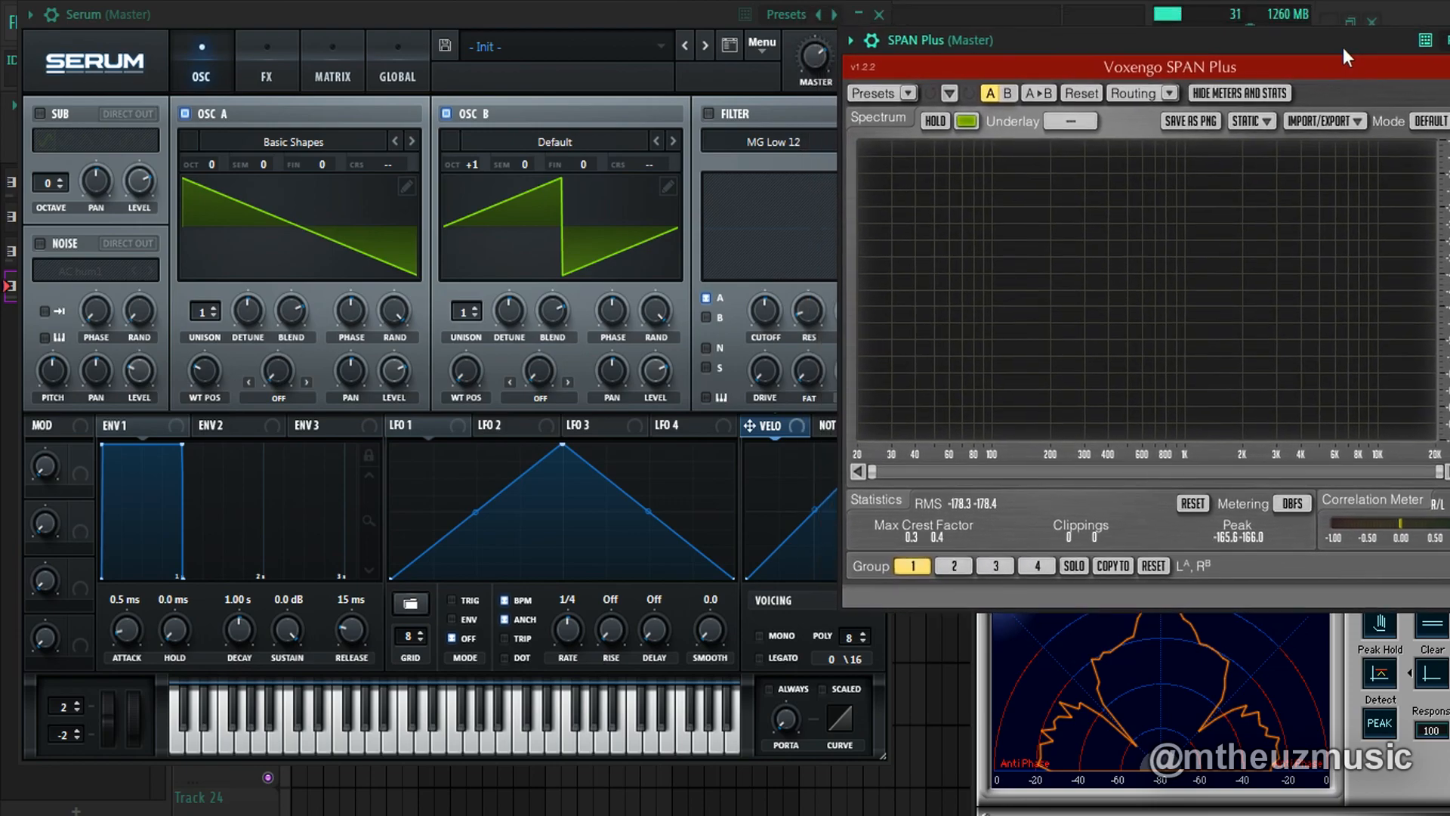
pyautogui.click(446, 114)
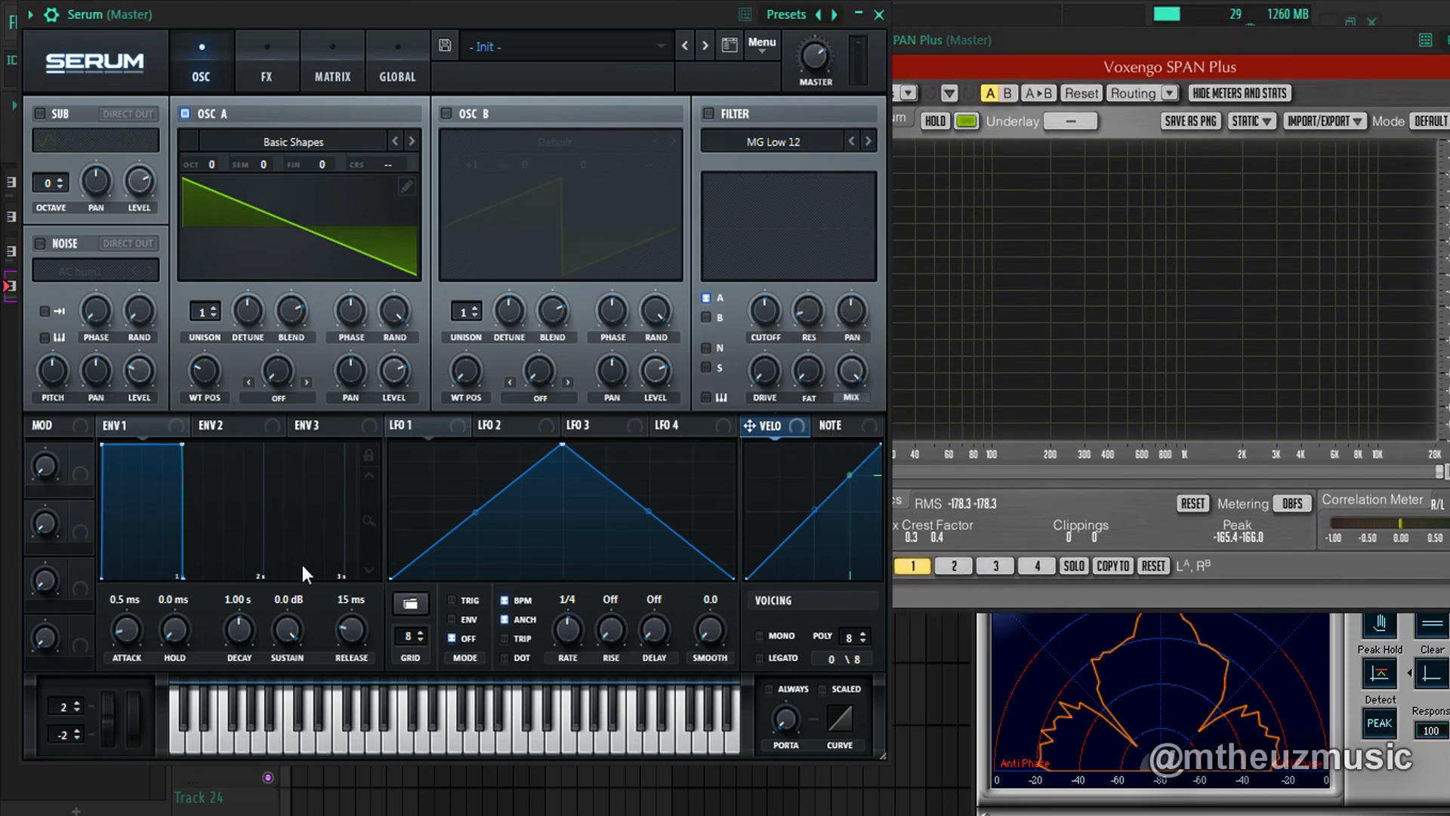
pyautogui.rightClick(291, 739)
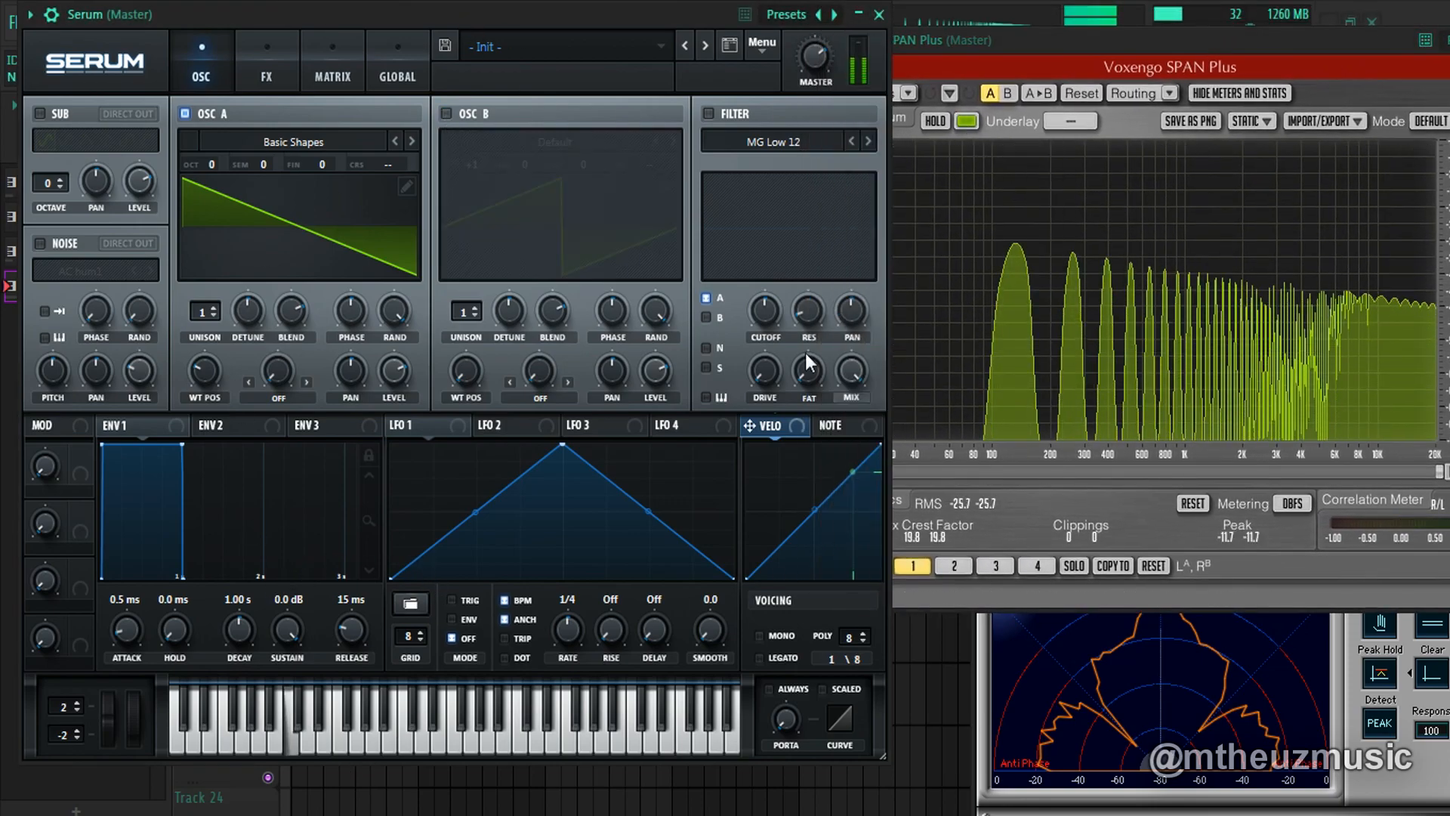
pyautogui.click(449, 108)
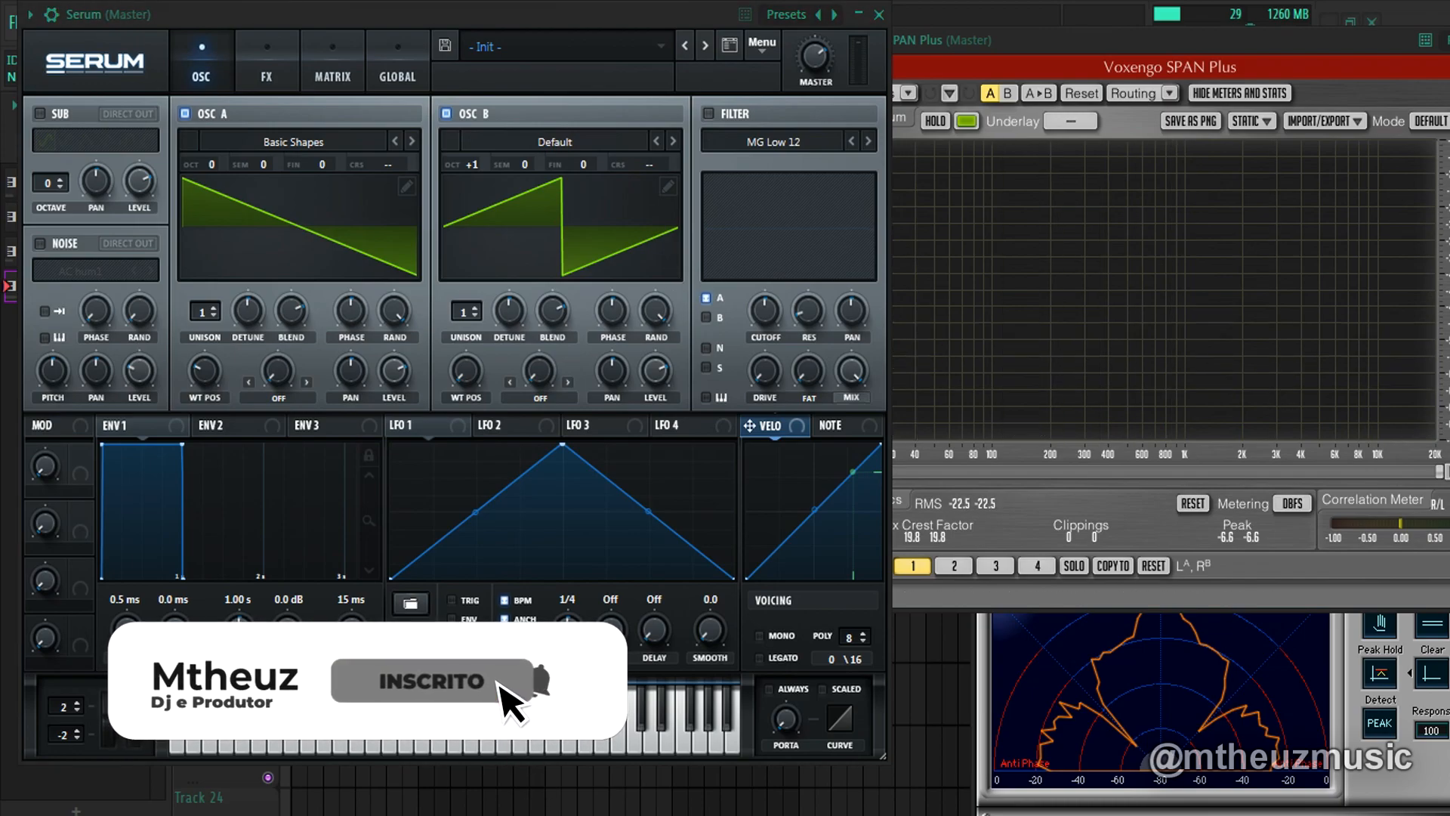
pyautogui.click(446, 114)
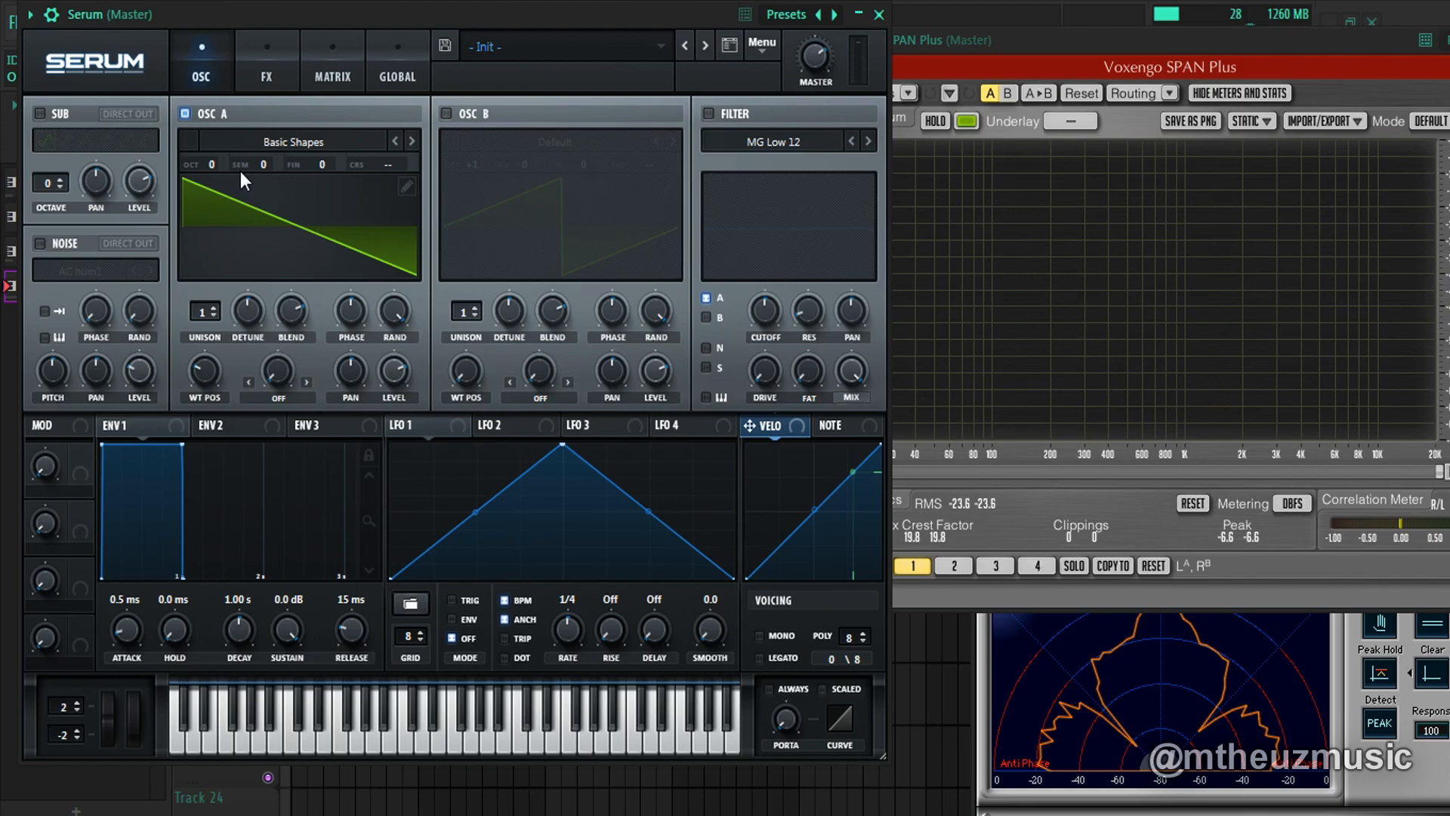
# Shift oscillator A's tuning to +1 semitone and back to 0, playing the same note at each setting to compare the pitch
pyautogui.moveTo(260, 163); pyautogui.dragTo(266, 161)
pyautogui.click(405, 745)
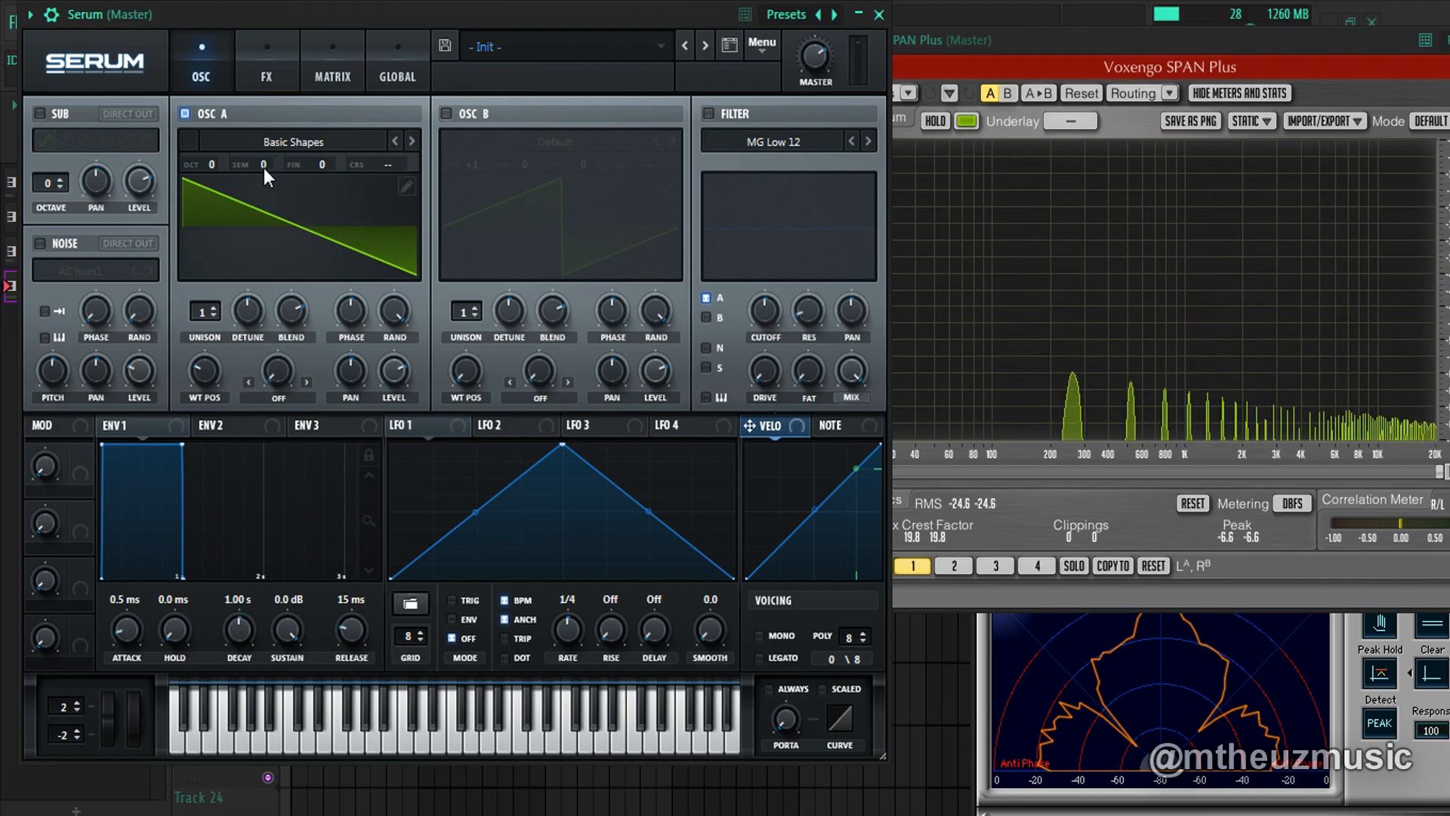
pyautogui.moveTo(265, 168); pyautogui.dragTo(269, 166)
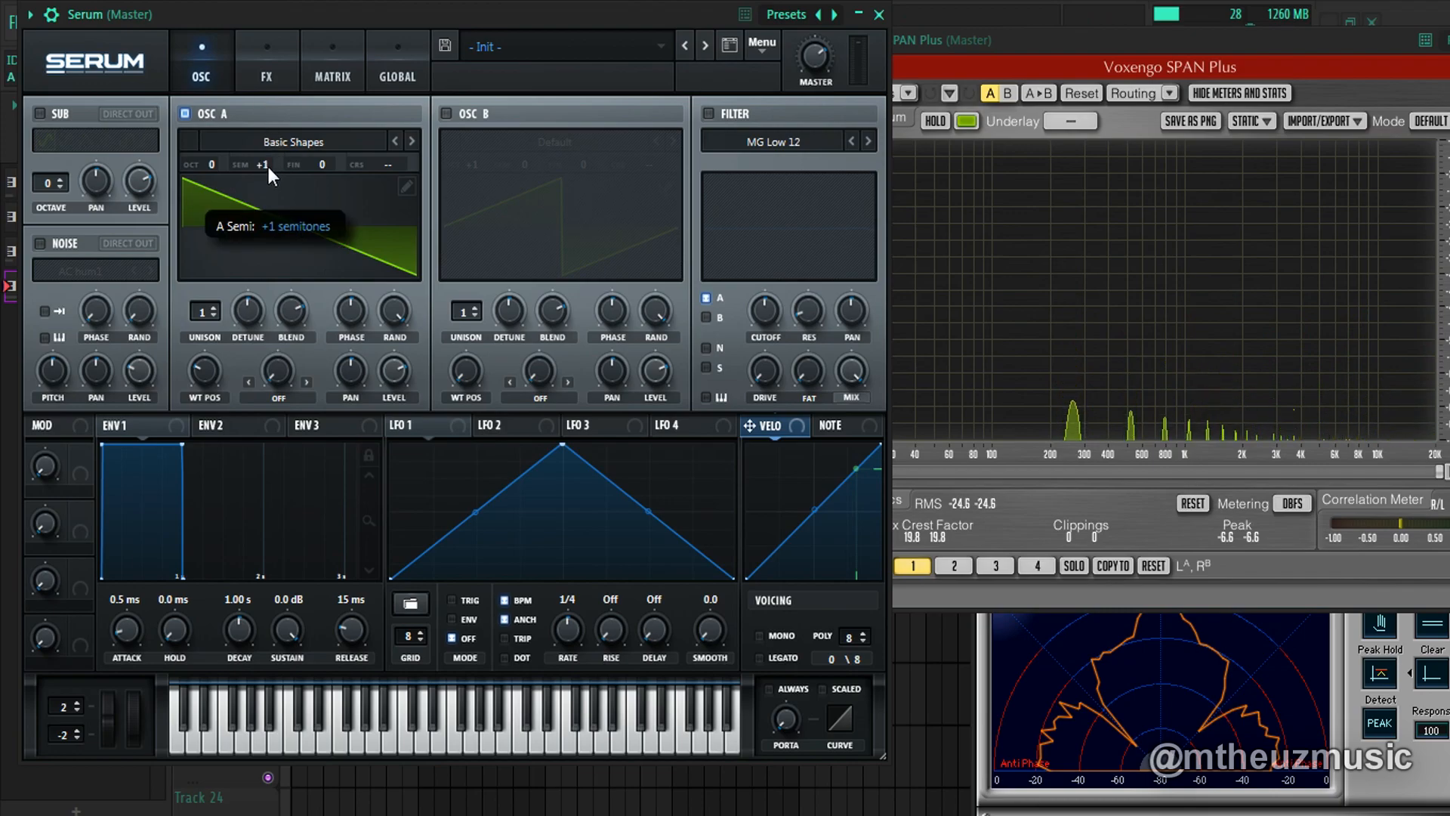
pyautogui.click(410, 719)
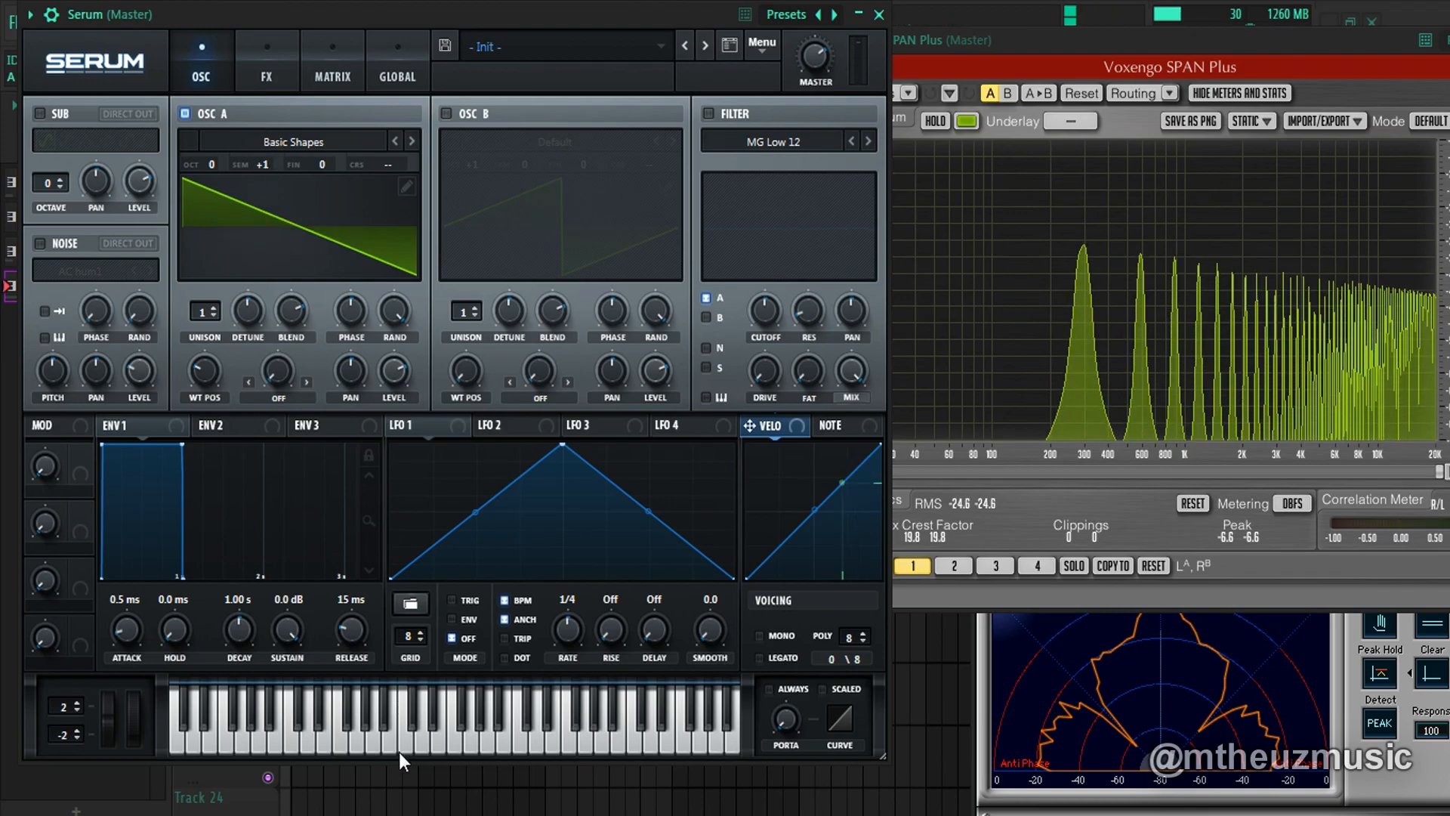
pyautogui.moveTo(272, 162); pyautogui.dragTo(274, 166)
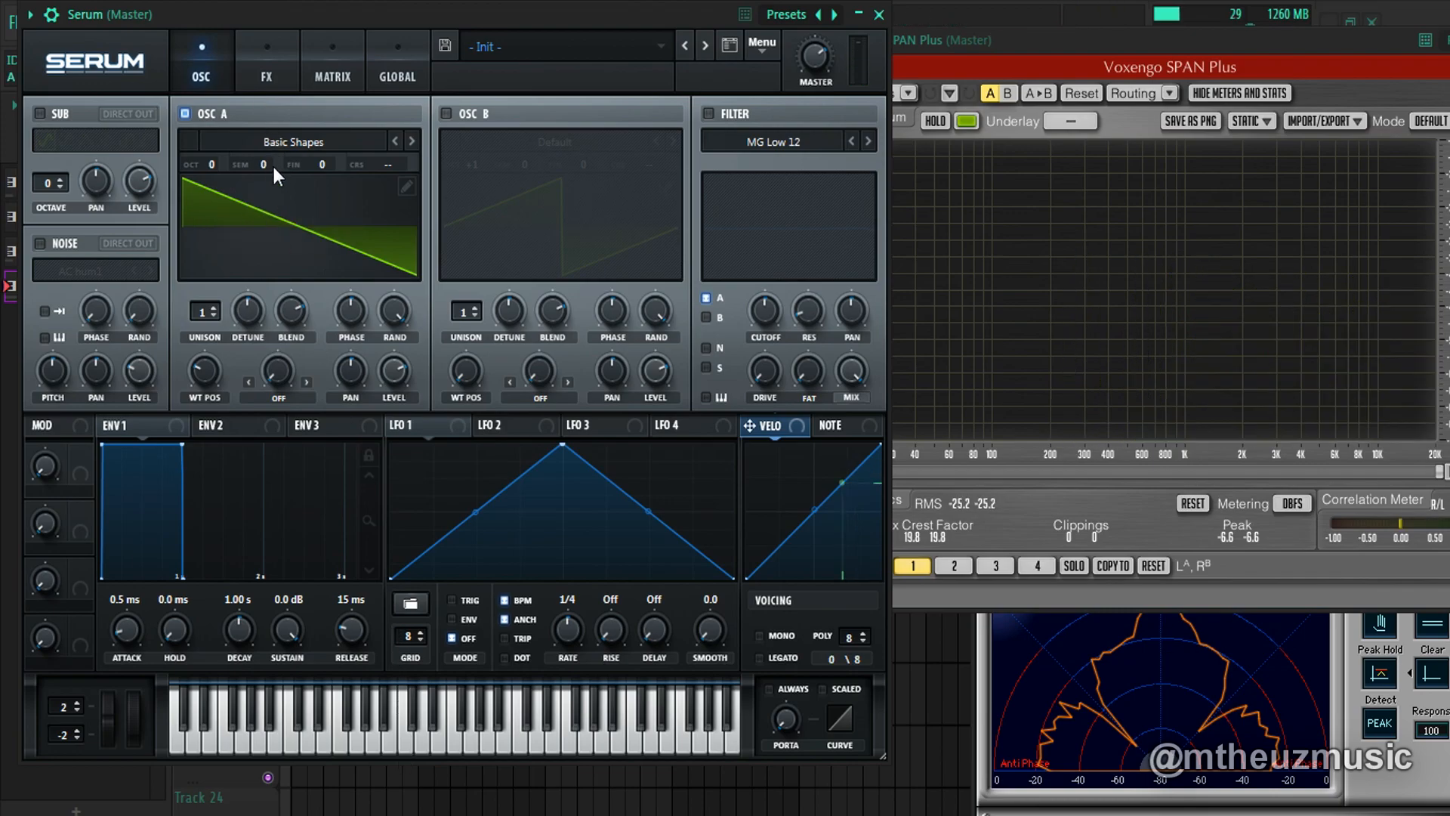
pyautogui.click(407, 749)
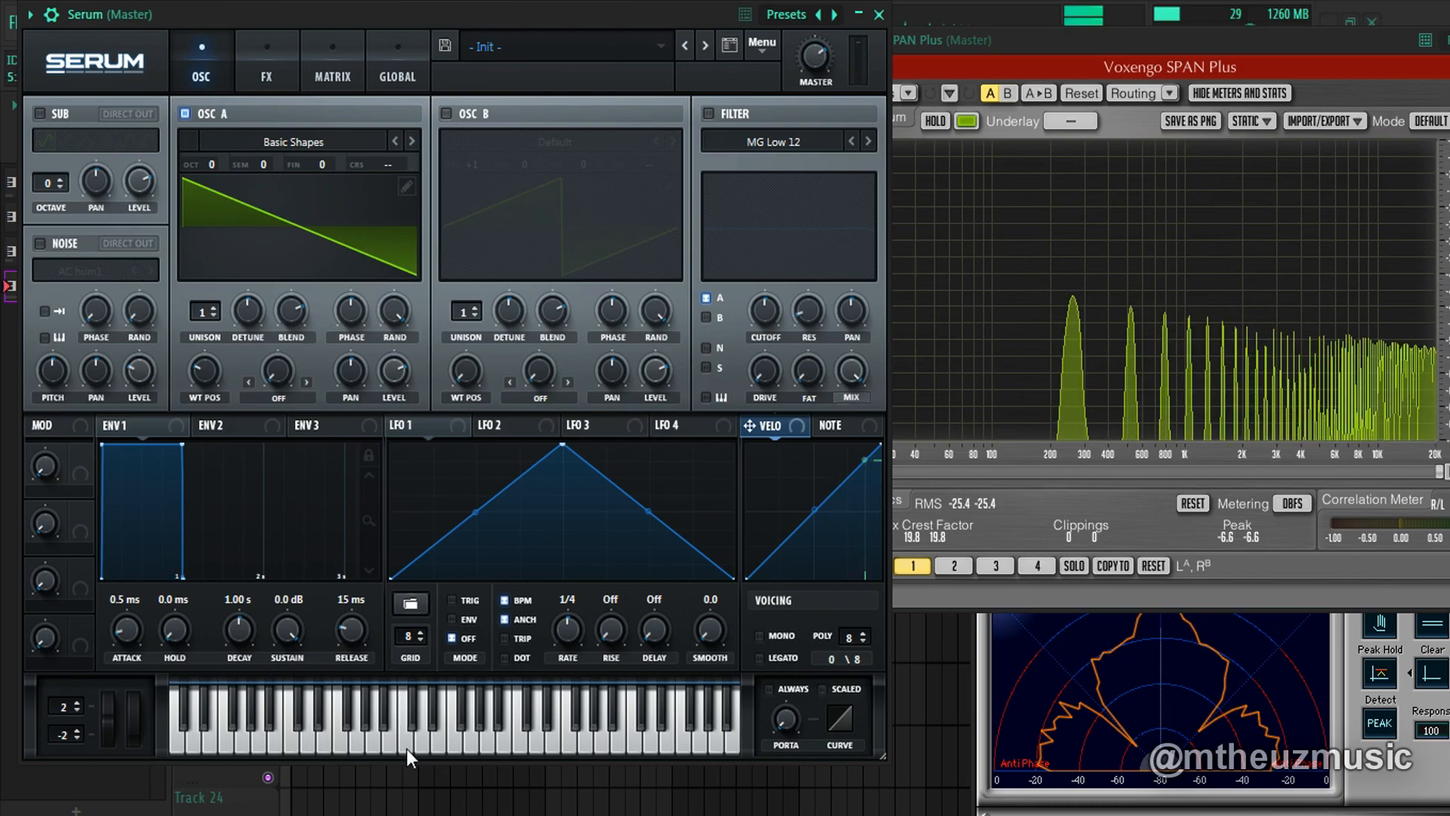
# Raise oscillator A's tuning to +1 and +2 semitones, playing a note at each setting, and reset it to 0 semitones
pyautogui.moveTo(256, 168); pyautogui.dragTo(266, 163)
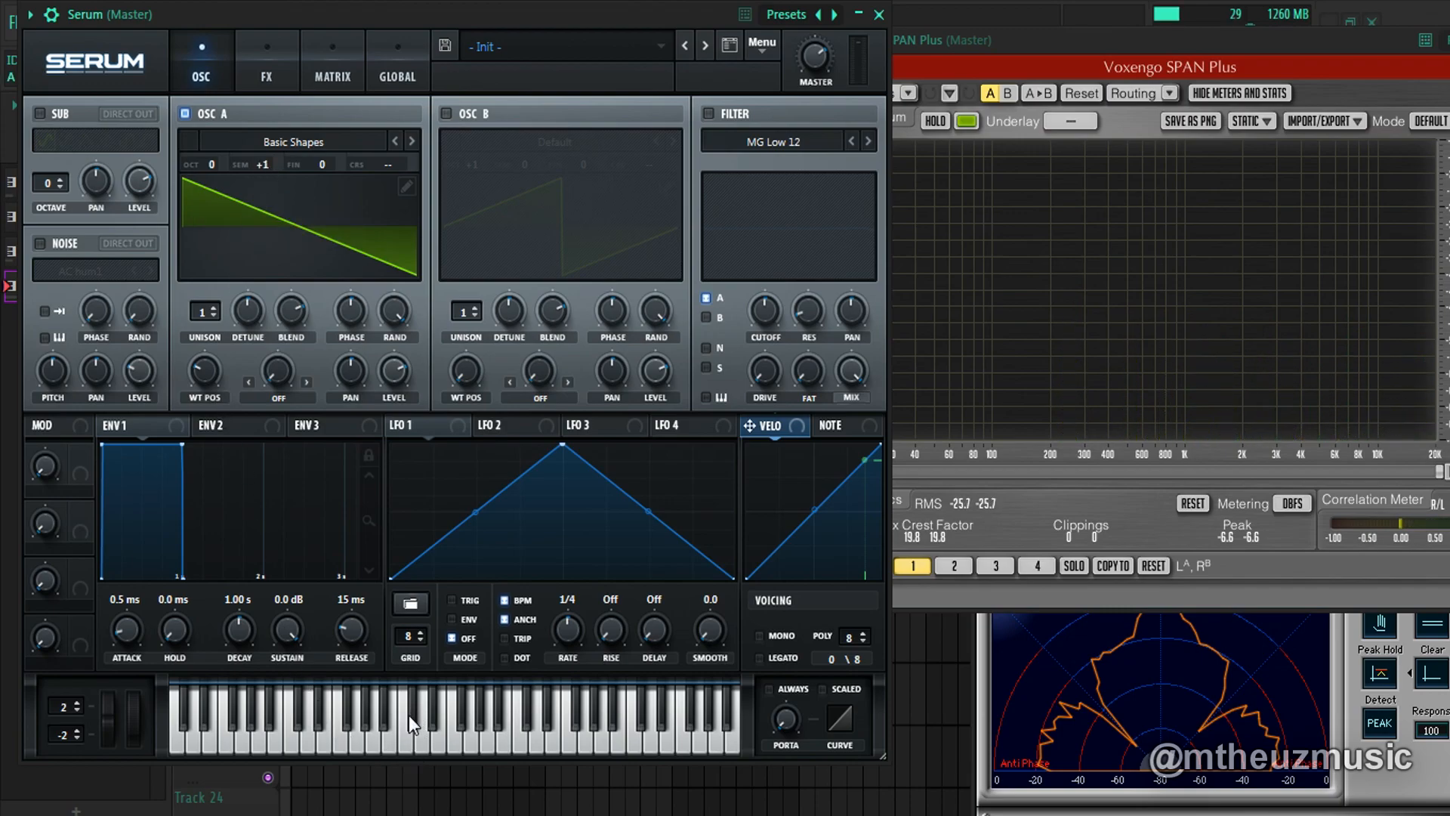
pyautogui.click(406, 746)
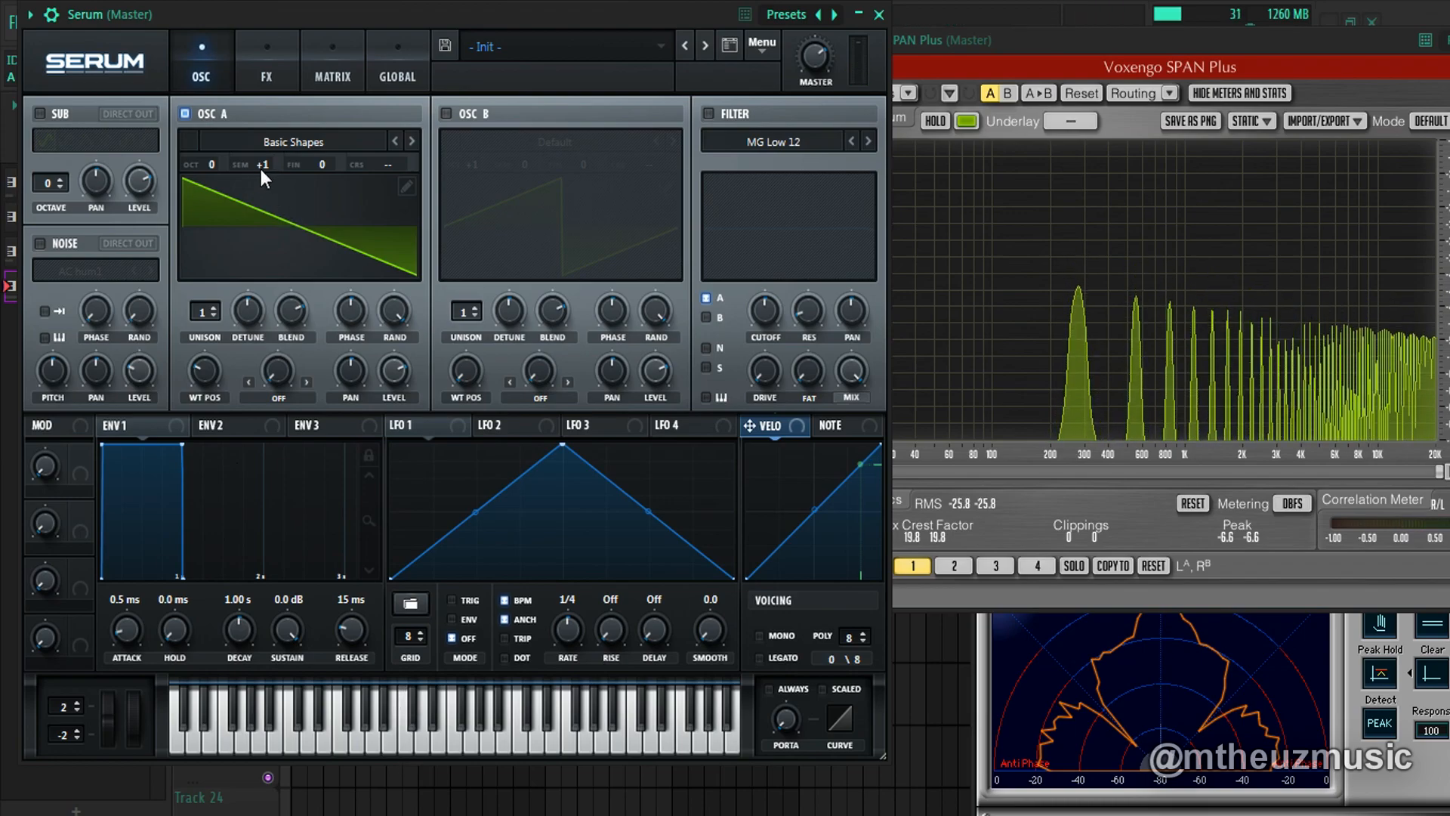
pyautogui.scroll(1, 260, 170)
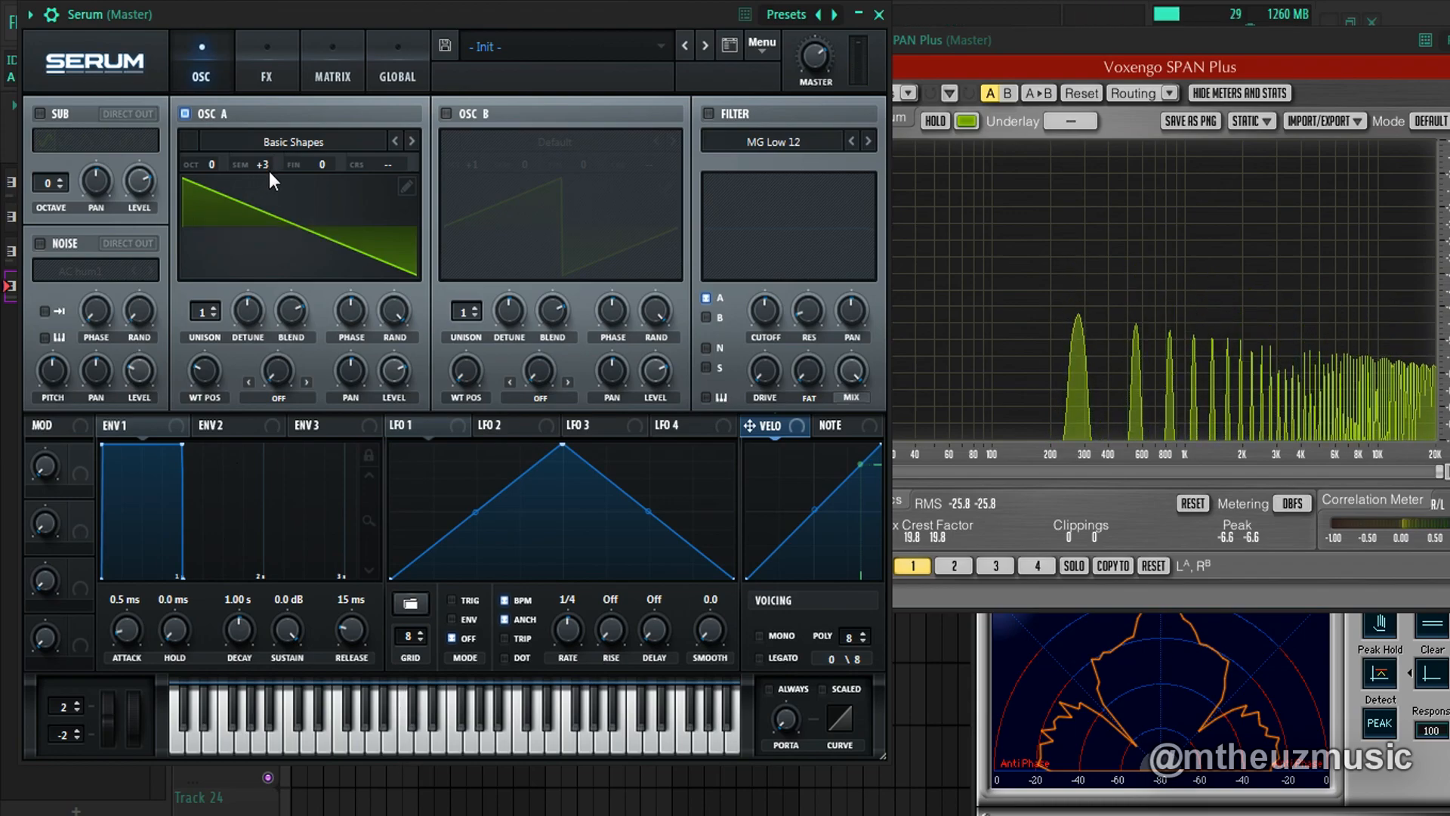
pyautogui.click(401, 747)
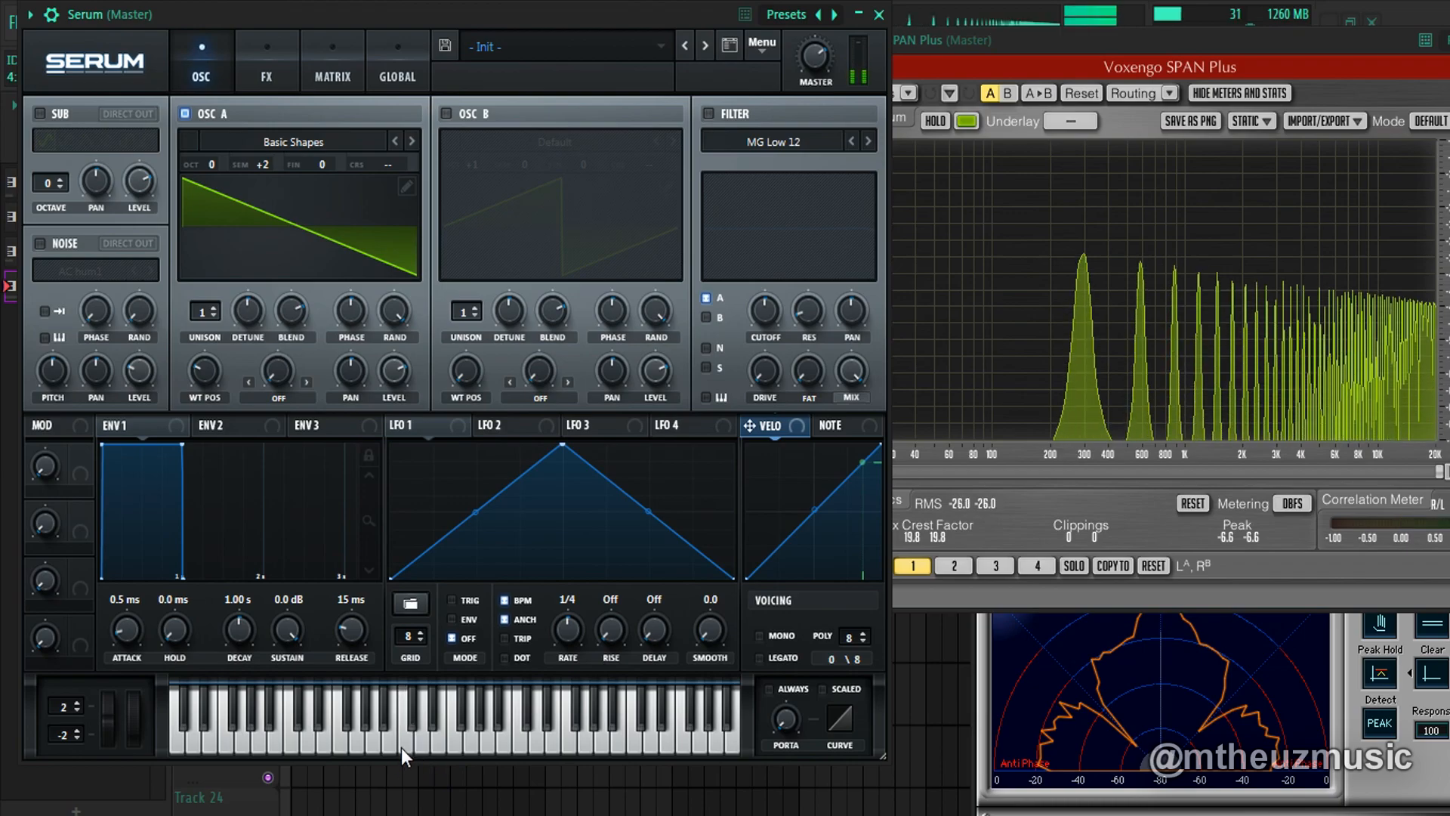
pyautogui.moveTo(256, 152); pyautogui.dragTo(258, 158)
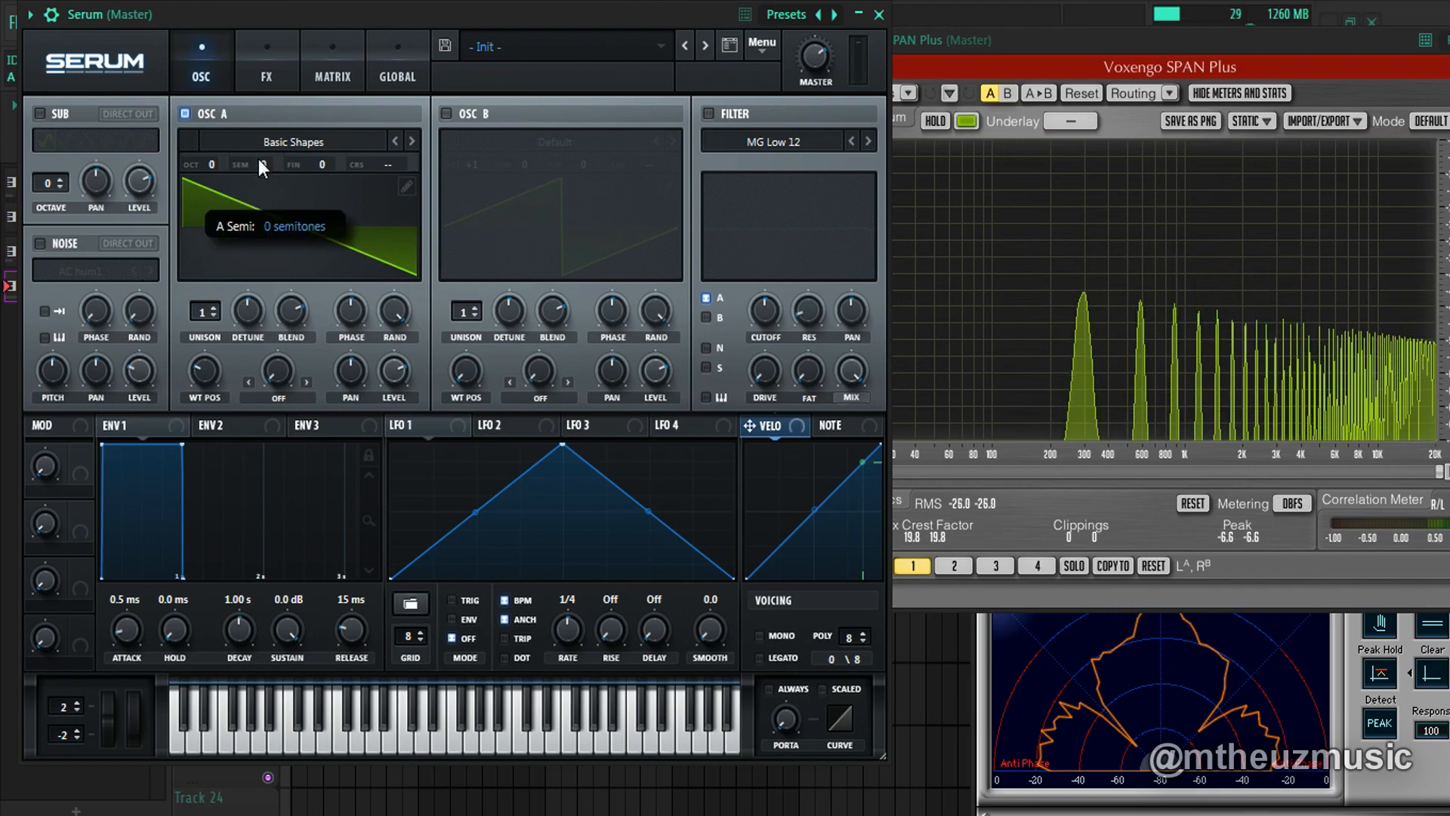
# Enable oscillator B with its octave at 0 and tuning at +7 semitones, and play a note with both oscillators
pyautogui.click(406, 728)
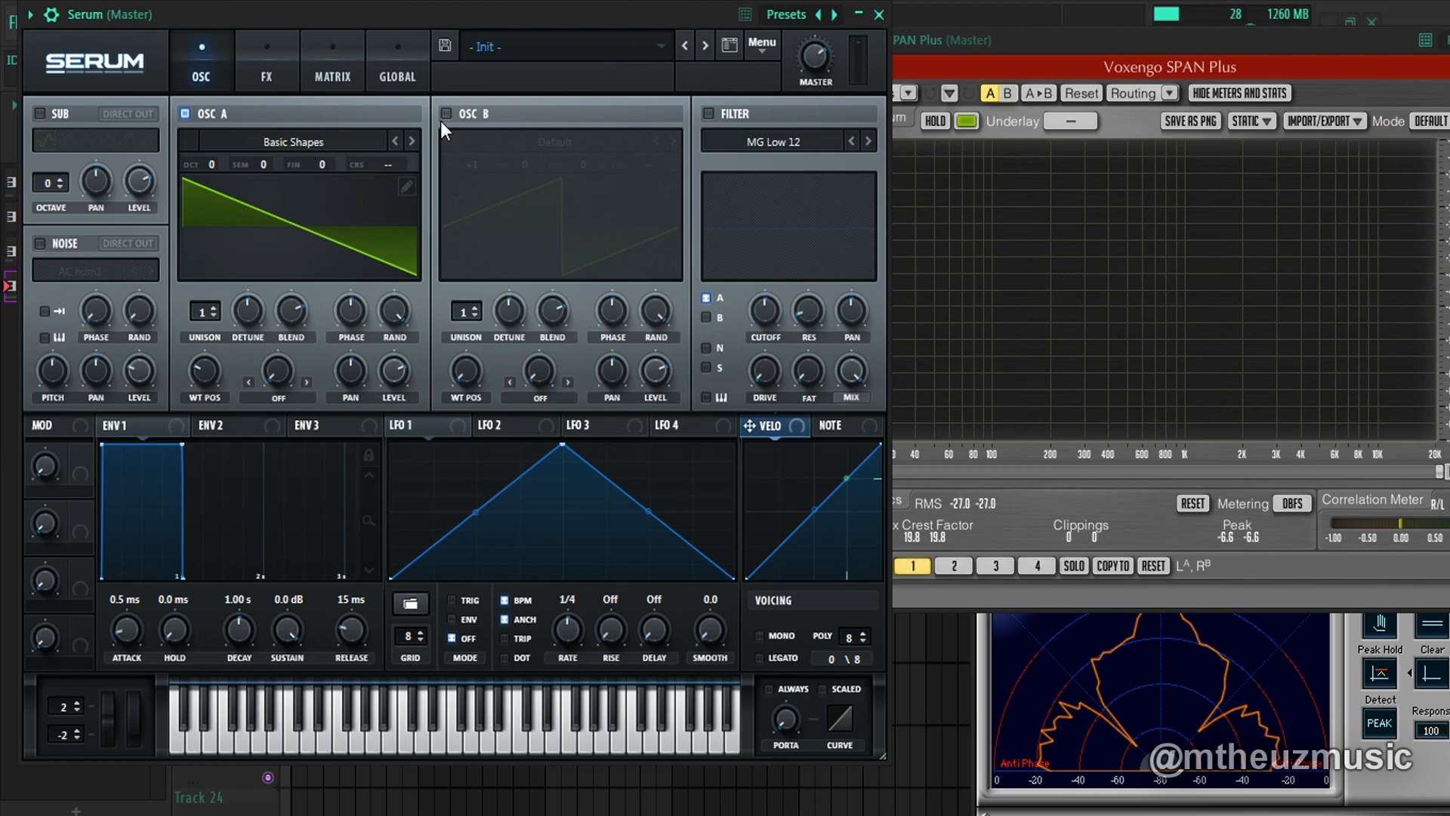
pyautogui.click(458, 112)
pyautogui.doubleClick(469, 165)
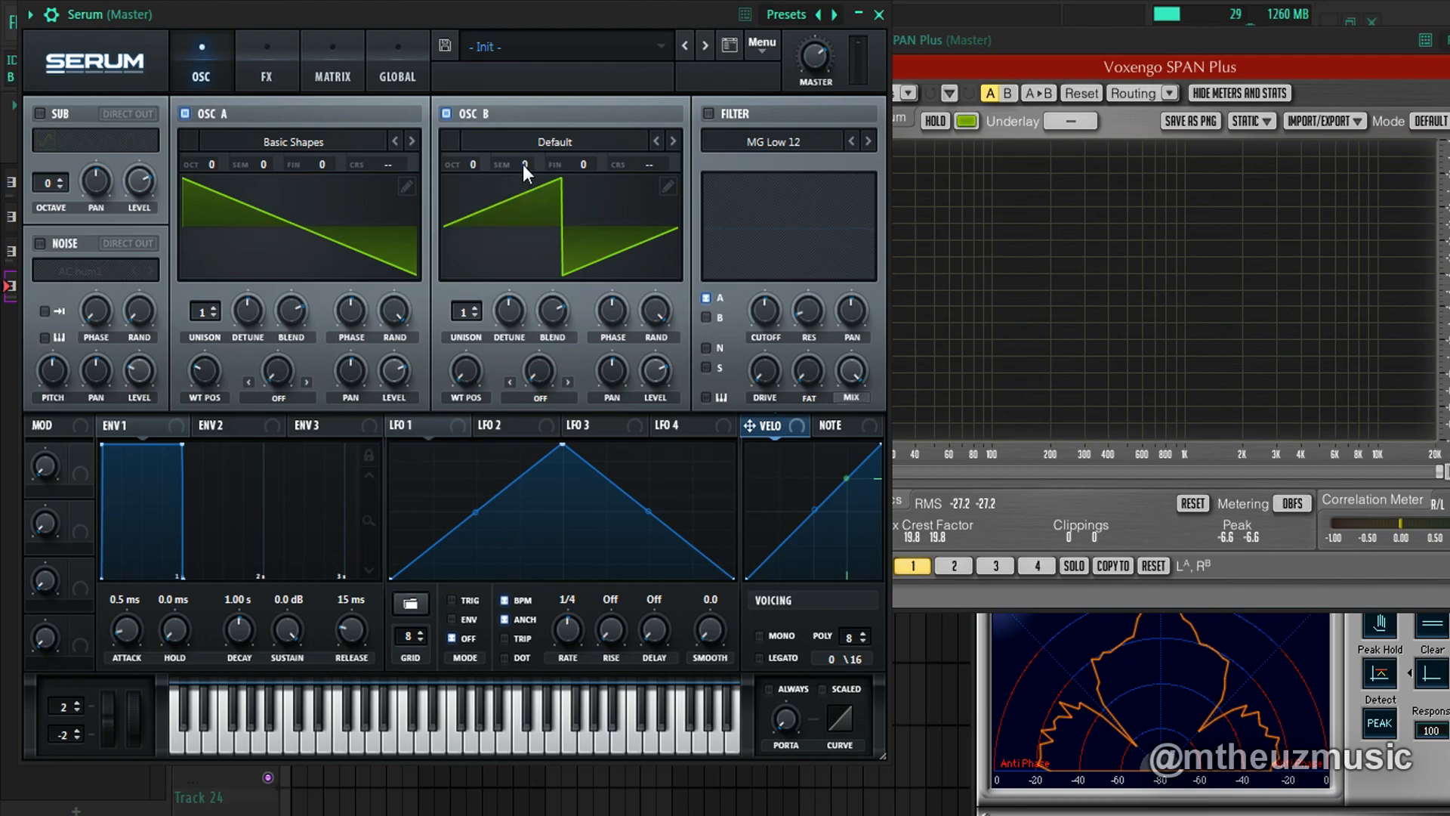
pyautogui.moveTo(523, 164); pyautogui.dragTo(565, 133)
pyautogui.click(411, 732)
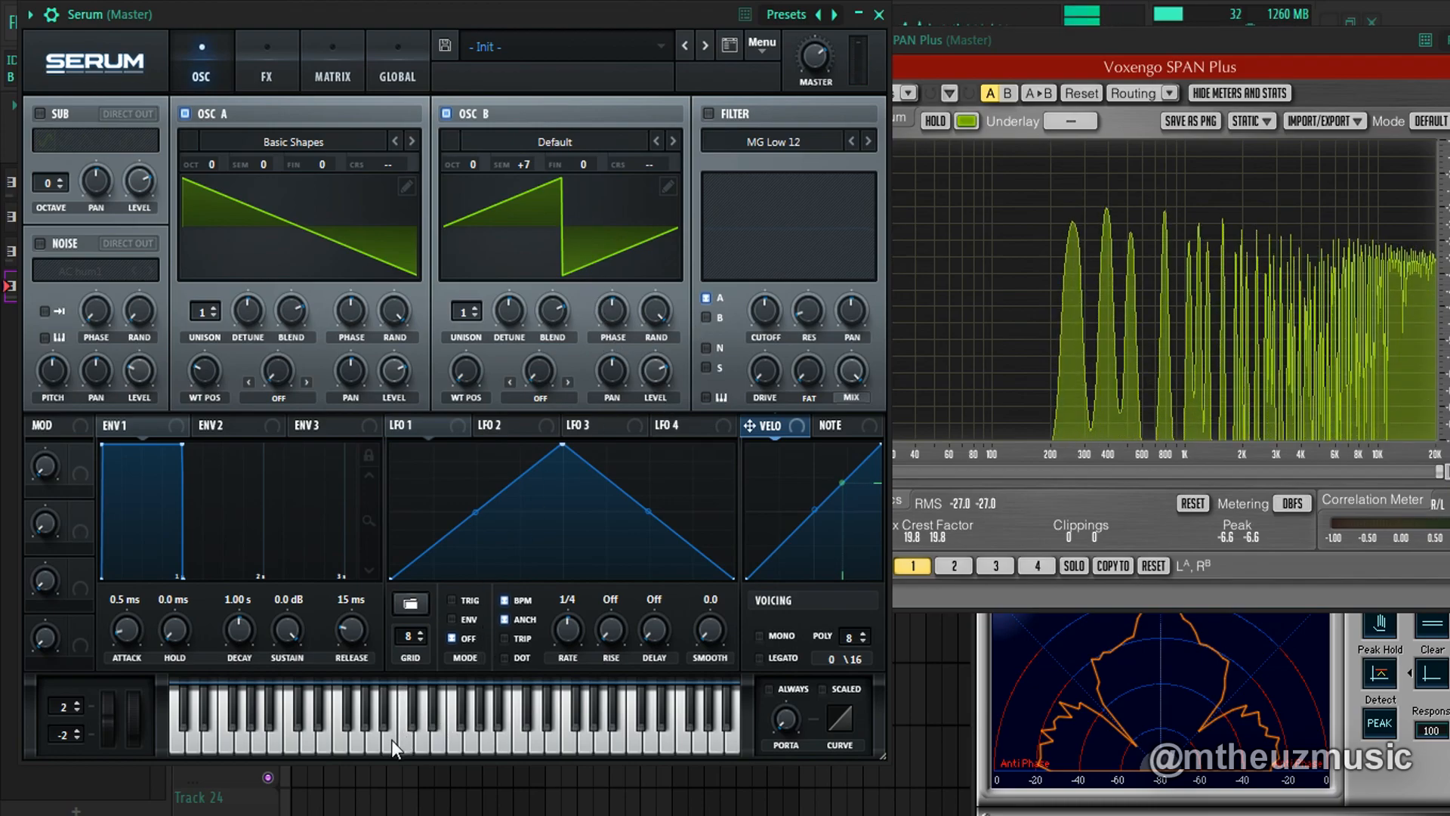
# Play several different notes across the keyboard to compare the +7 semitone interval between the two oscillators
pyautogui.click(342, 741)
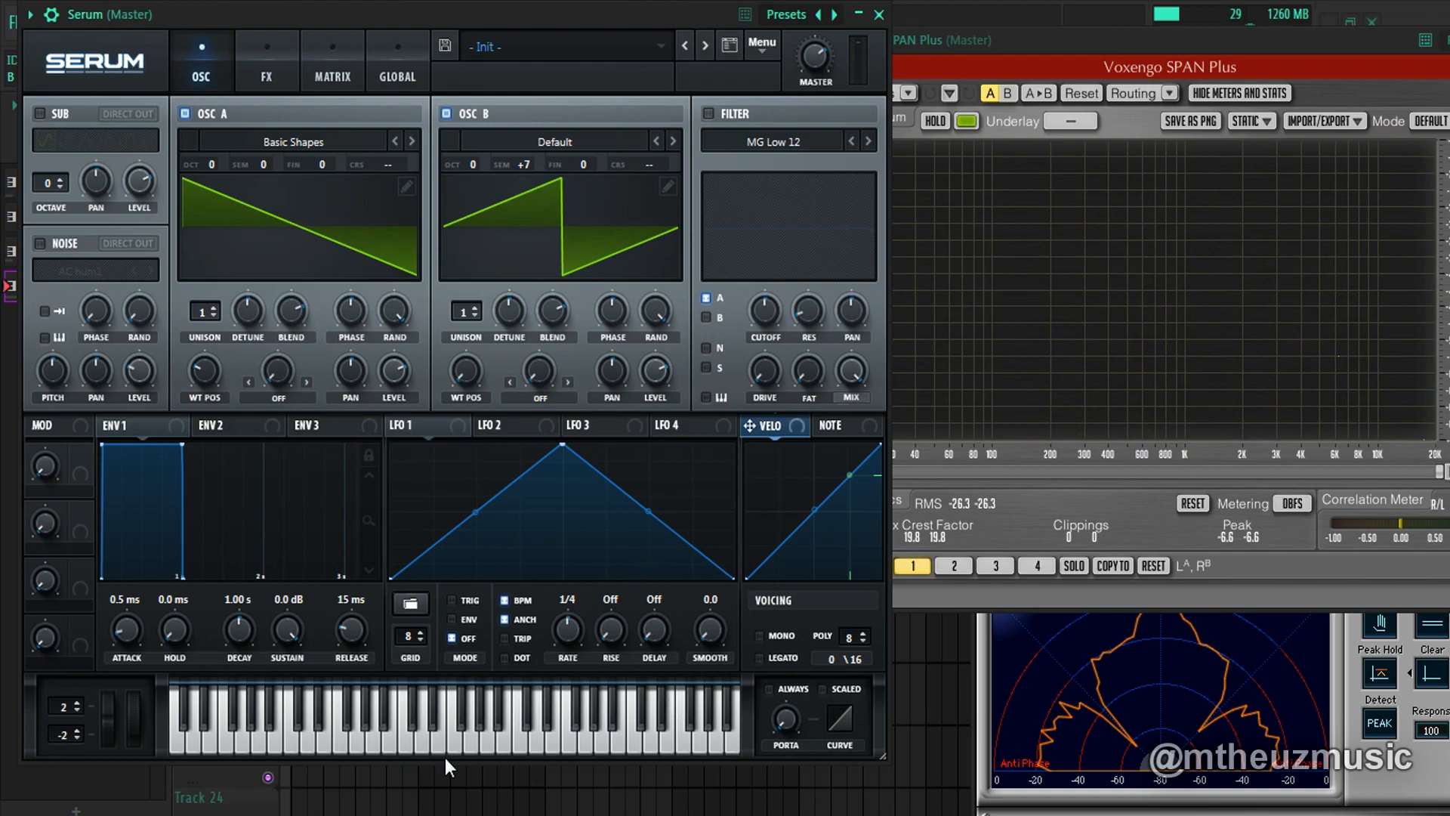
pyautogui.click(418, 745)
pyautogui.click(431, 745)
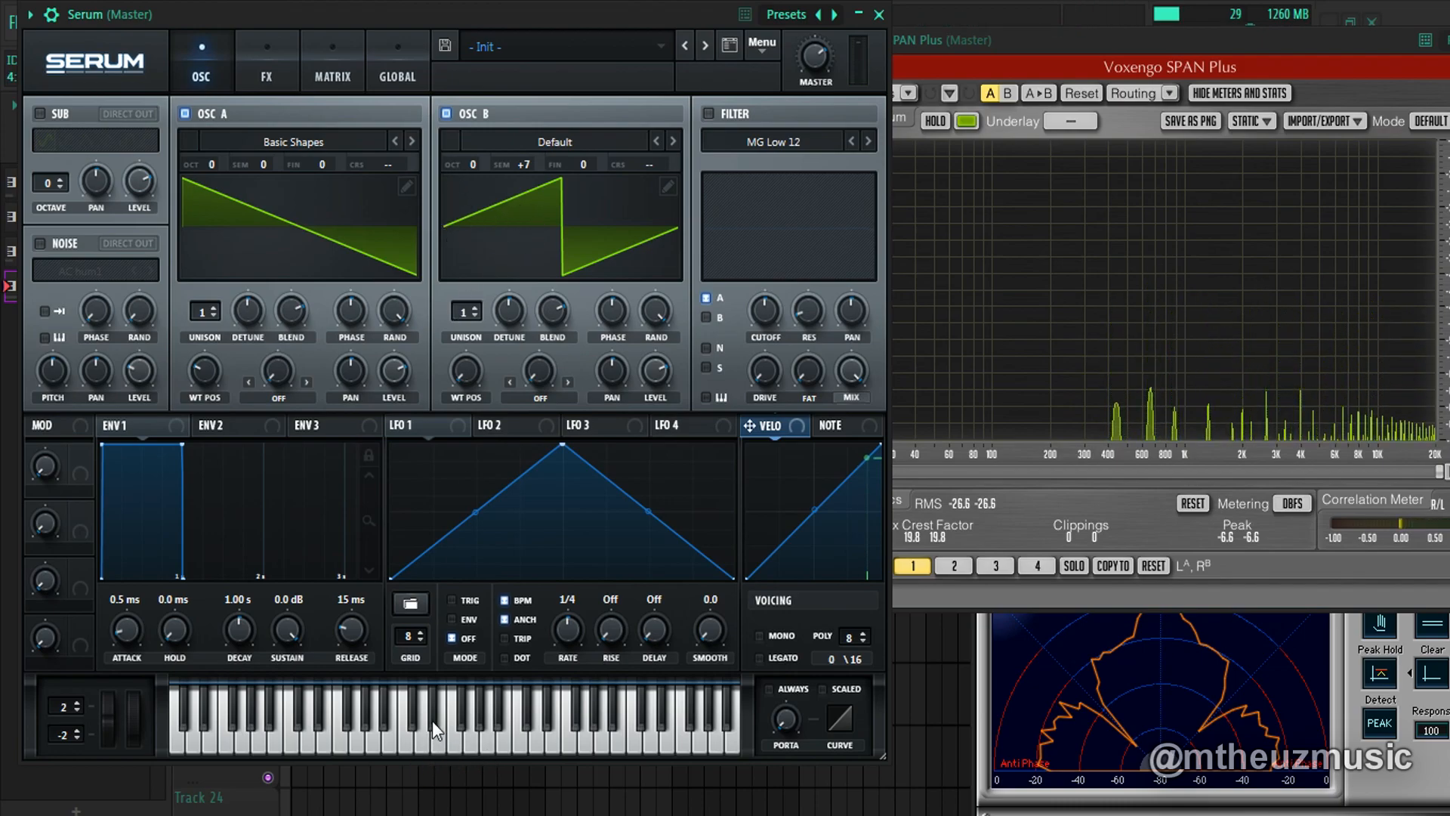
pyautogui.click(482, 741)
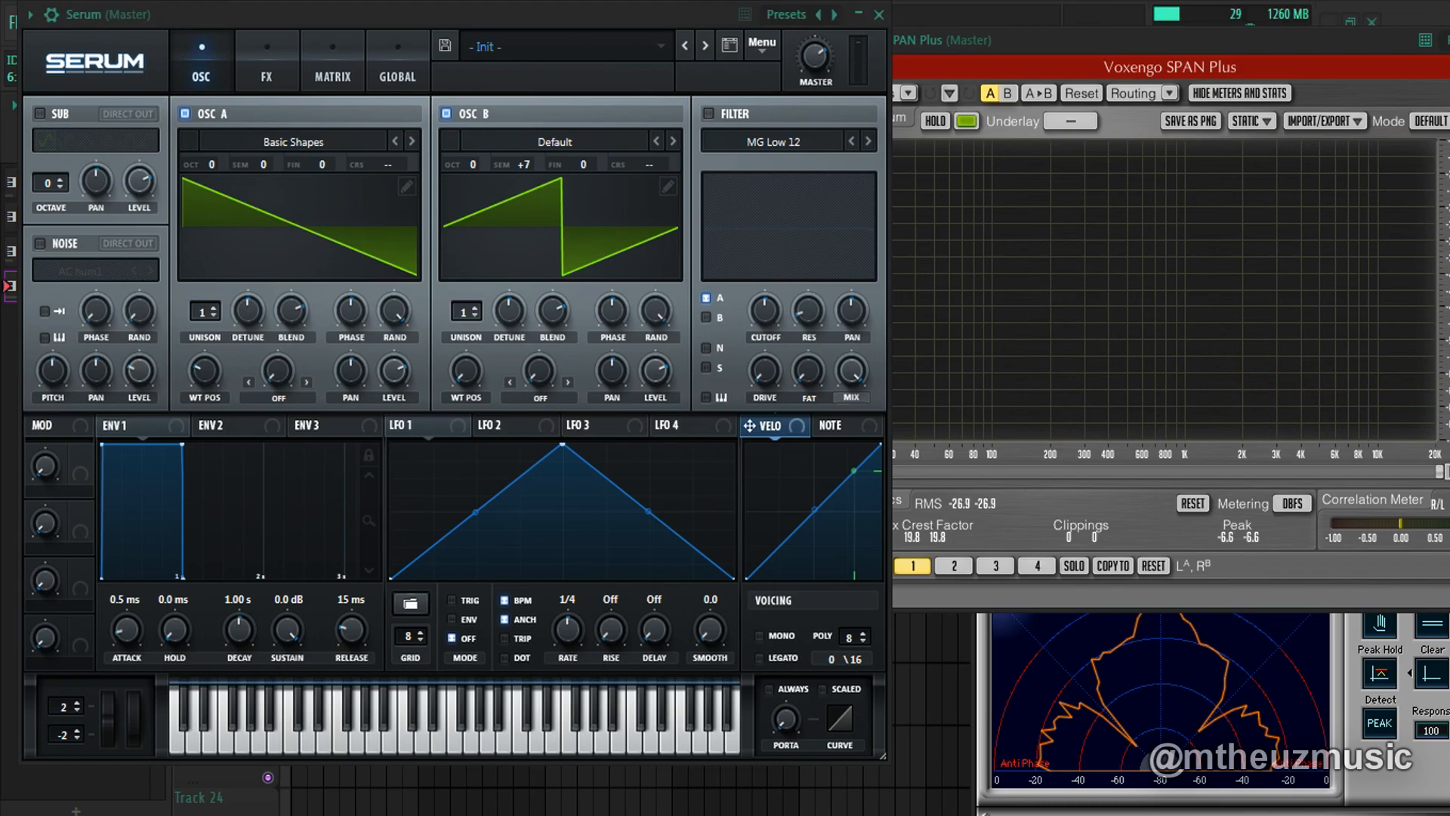
pyautogui.click(599, 19)
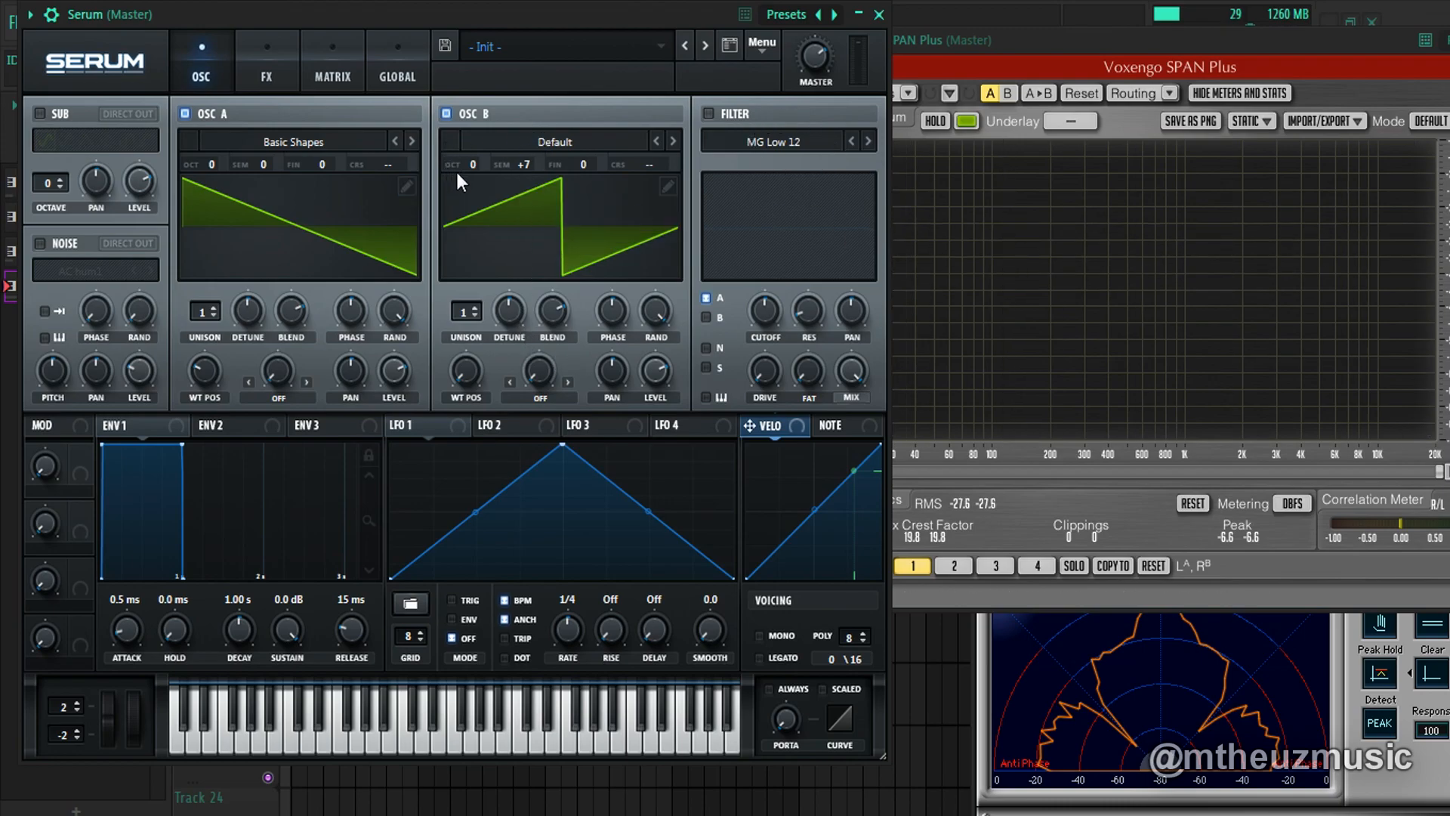
pyautogui.scroll(1, 471, 164)
pyautogui.moveTo(212, 167); pyautogui.dragTo(206, 201)
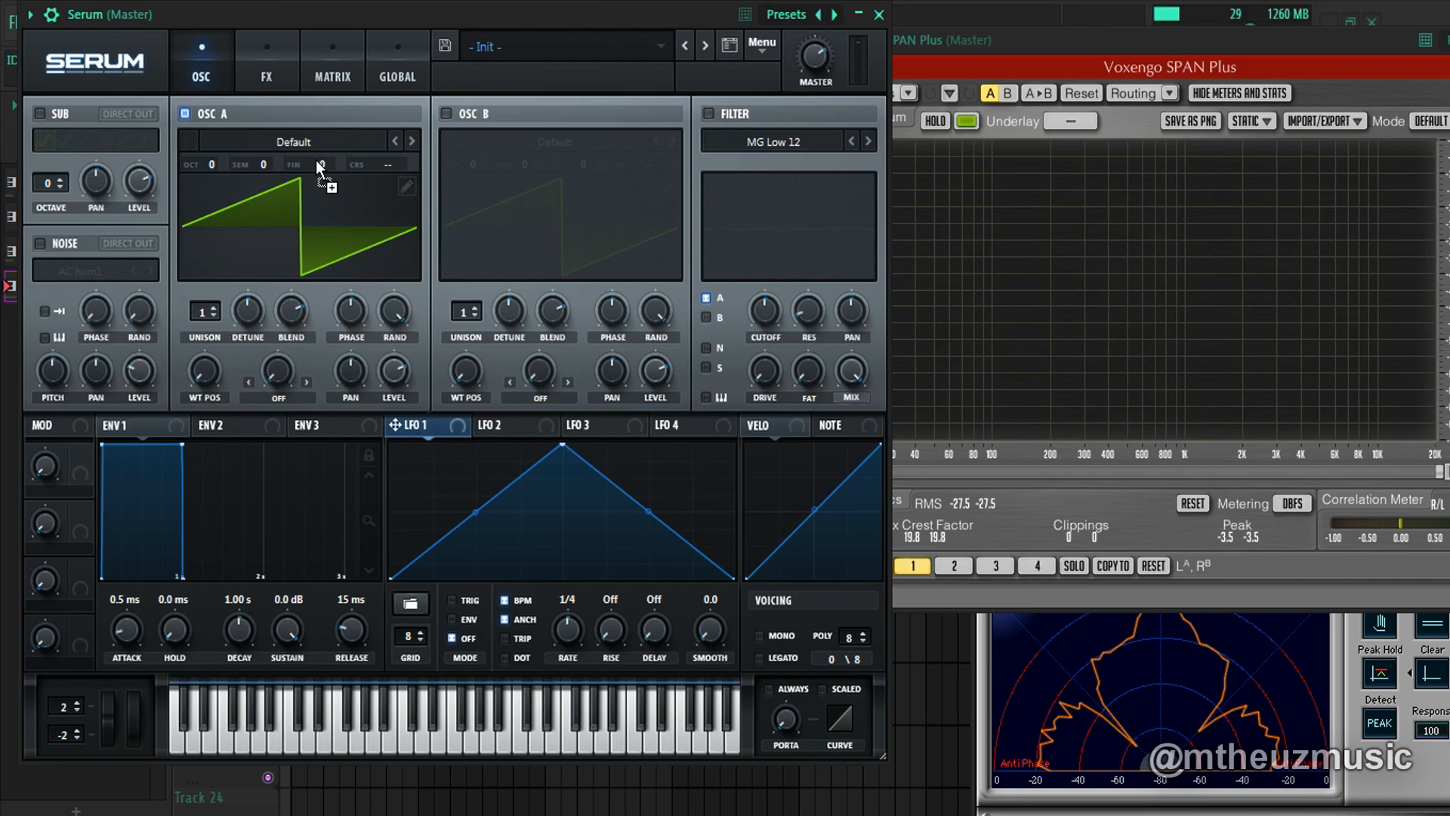
# Modulate oscillator A's fine tuning with LFO 1, adjust the modulation amount and play notes to hear the pitch movement
pyautogui.keyDown('alt'); pyautogui.keyDown('shift'); pyautogui.click(339, 165); pyautogui.keyUp('shift'); pyautogui.keyUp('alt')
pyautogui.keyDown('alt'); pyautogui.keyDown('shift'); pyautogui.click(339, 166); pyautogui.keyUp('shift'); pyautogui.keyUp('alt')
pyautogui.moveTo(340, 165); pyautogui.dragTo(332, 254)
pyautogui.press('x')
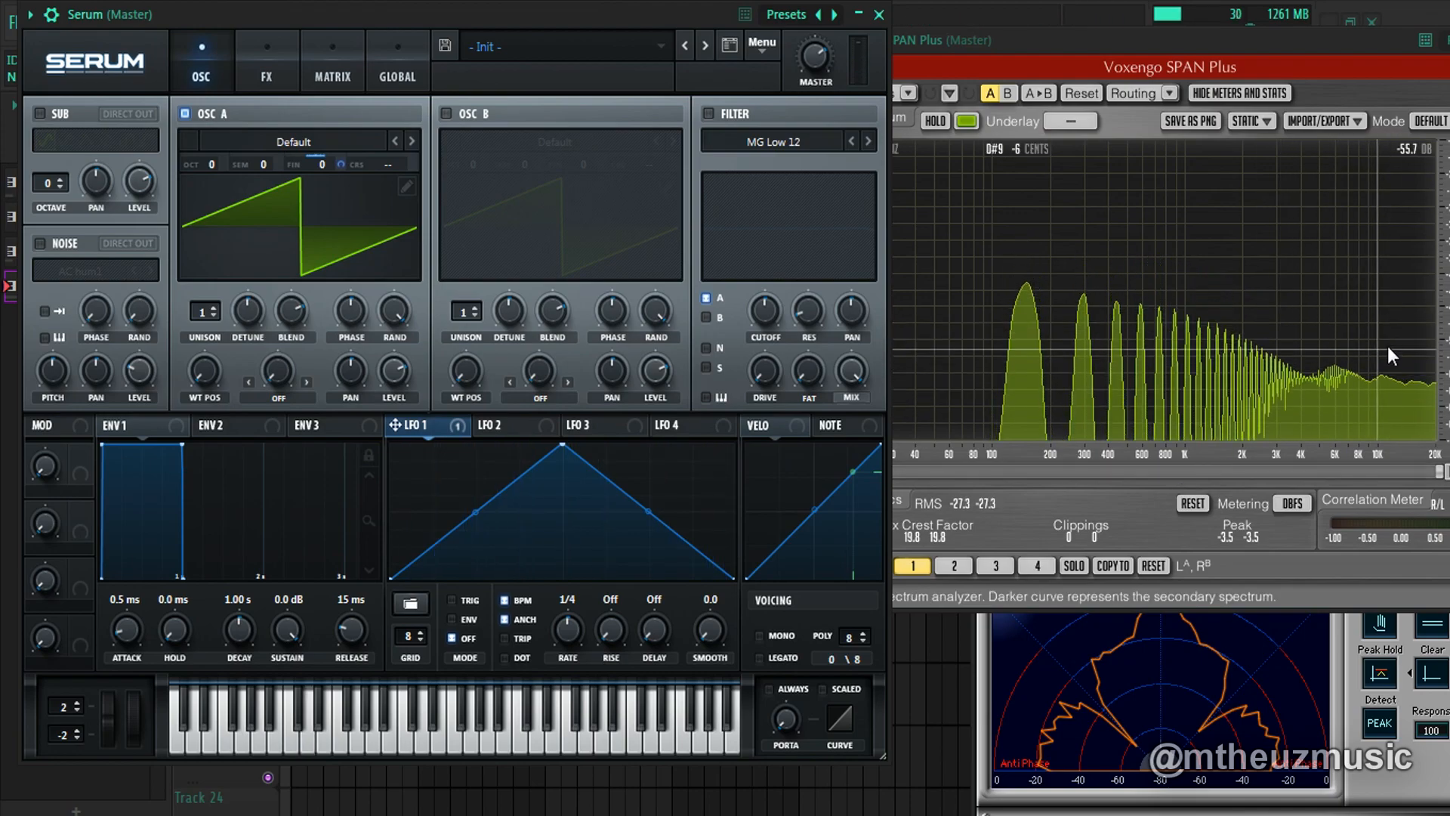
pyautogui.press('x')
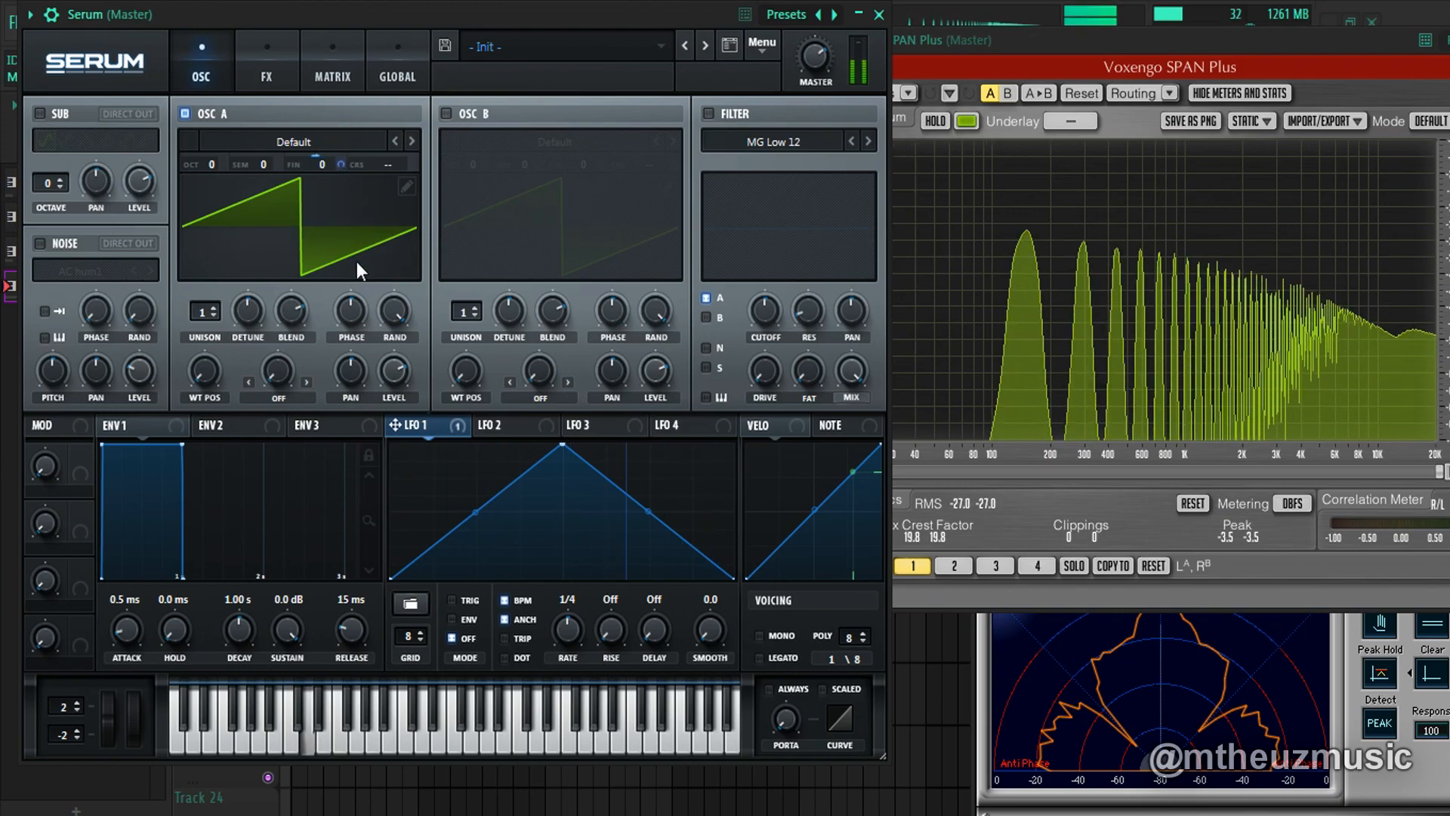
# Set LFO 1's rate to 1/8 and remove all of its modulation destinations
pyautogui.moveTo(577, 641); pyautogui.dragTo(584, 632)
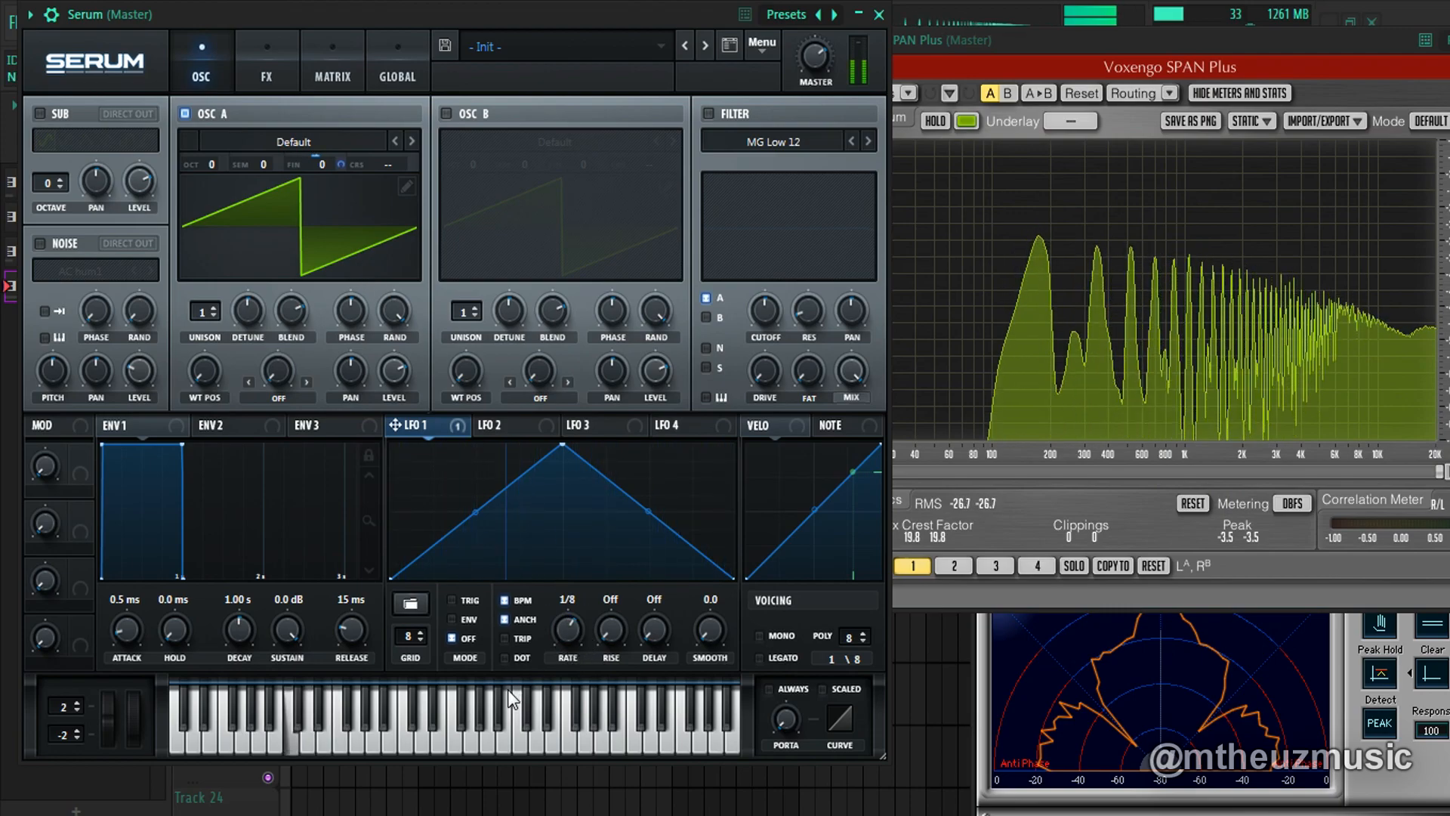
pyautogui.rightClick(457, 425)
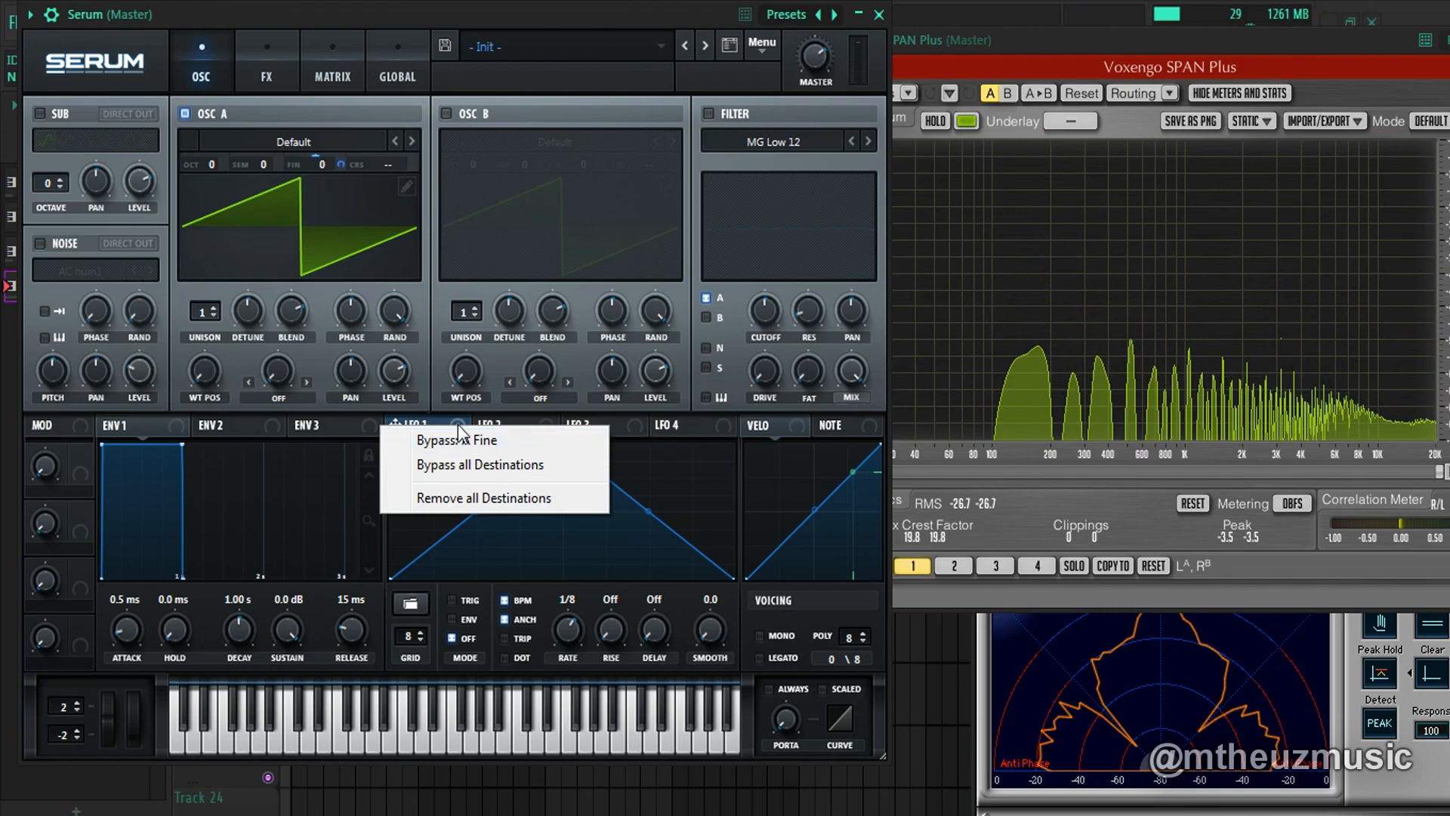
pyautogui.click(441, 498)
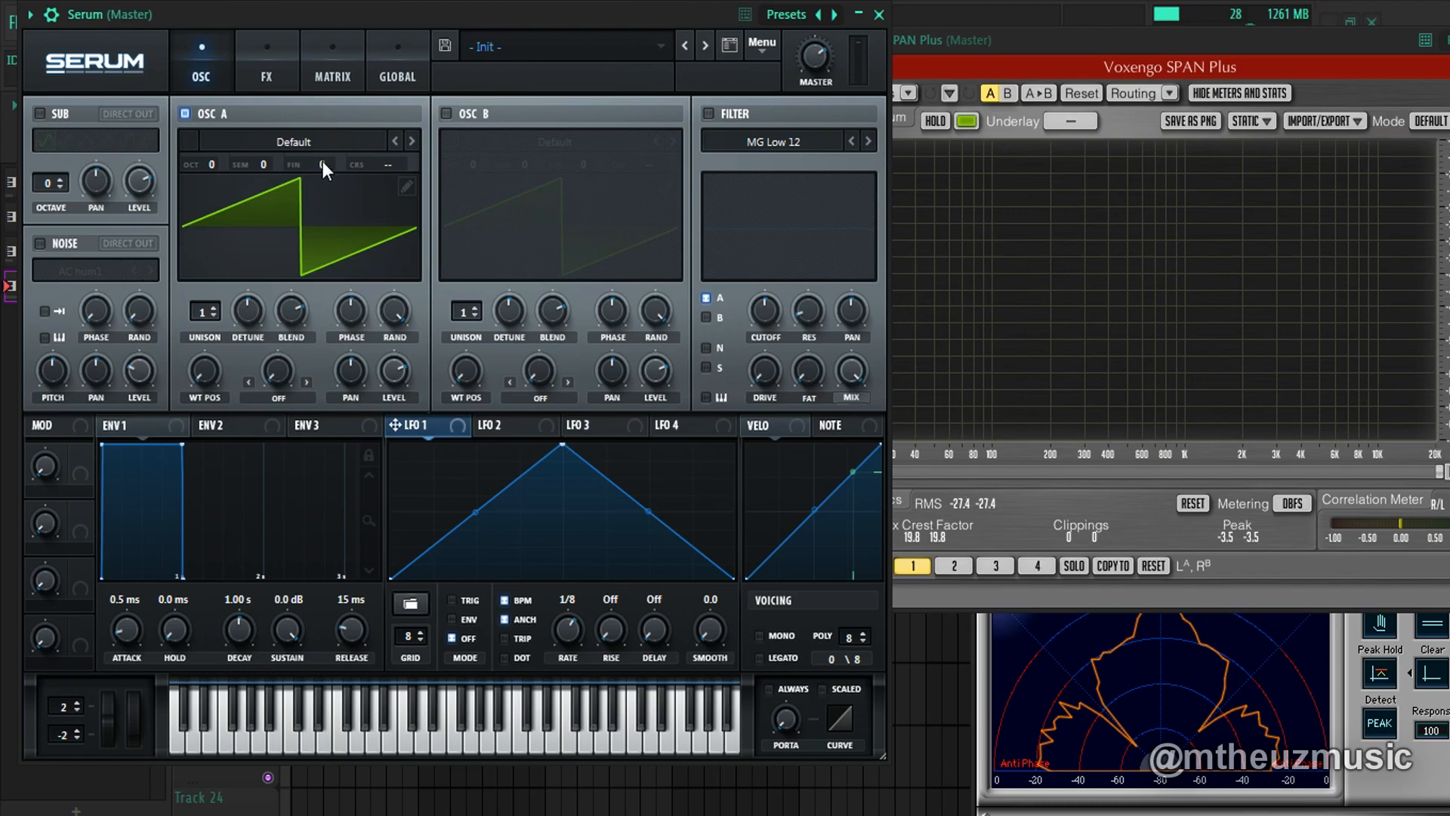
# Raise oscillator A's fine tuning to 9 cents and reset it to 0
pyautogui.scroll(3, 323, 161)
pyautogui.scroll(6, 329, 157)
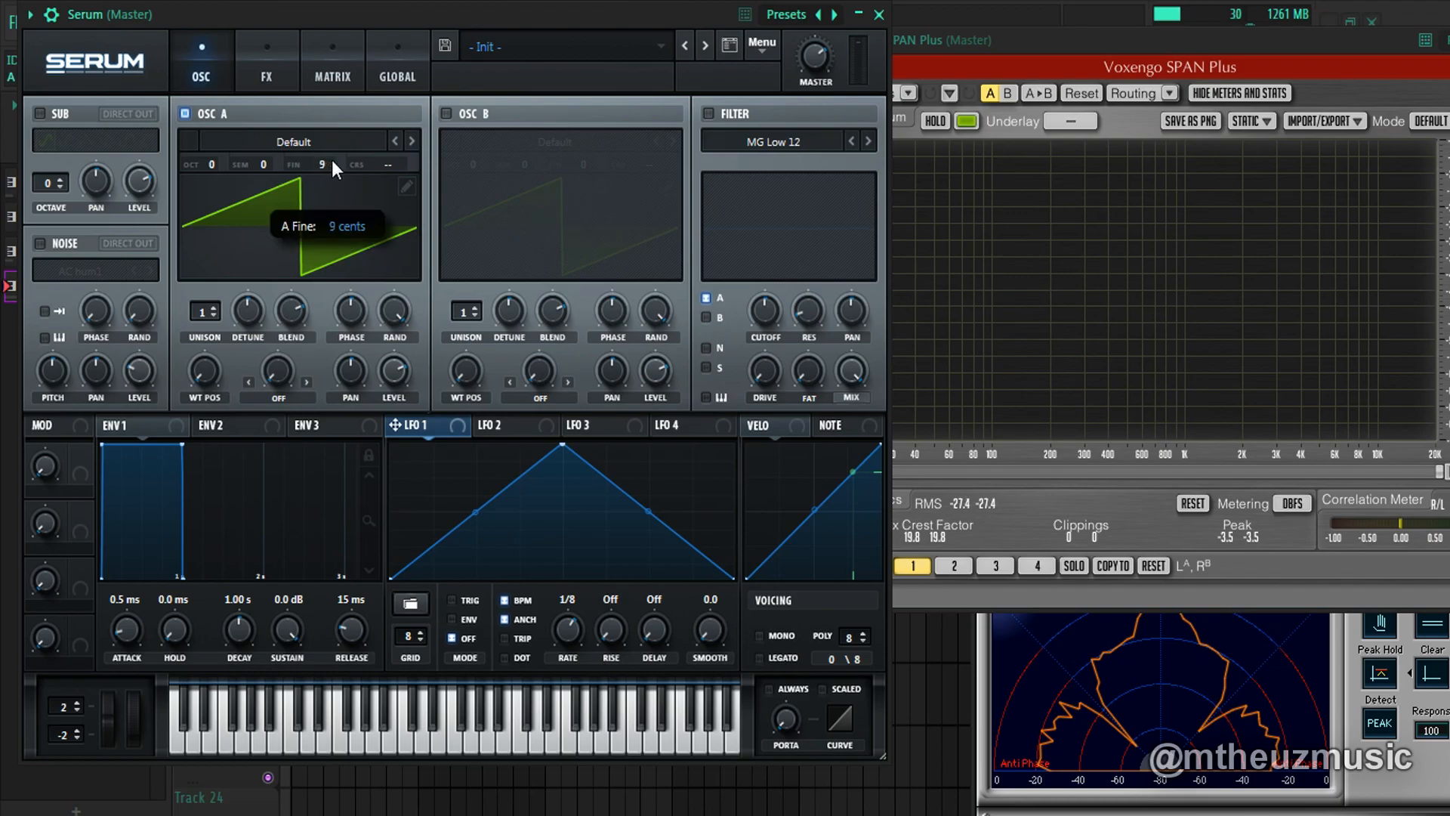
pyautogui.doubleClick(334, 160)
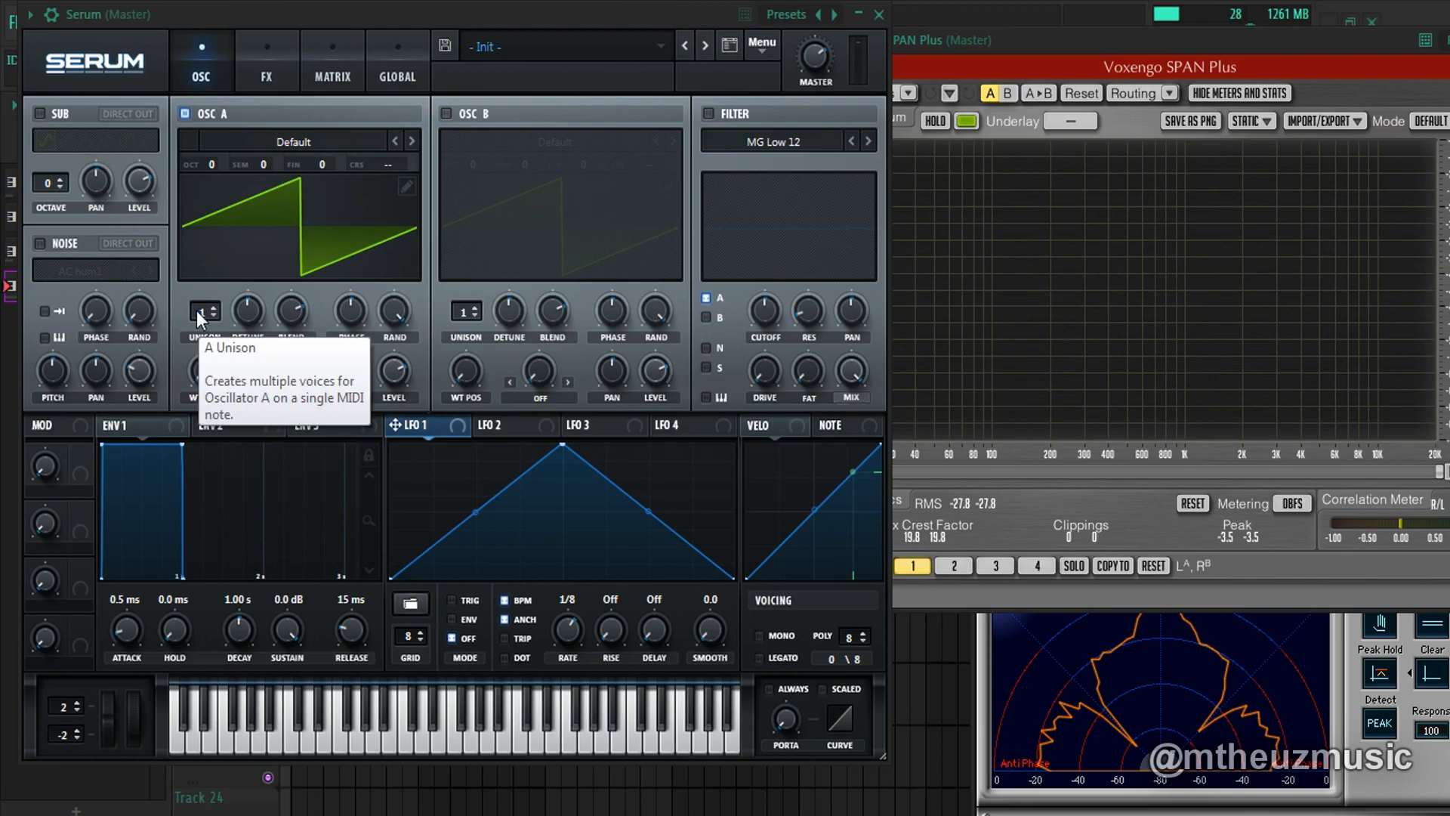
# Set oscillator A's unison to 2 voices
pyautogui.moveTo(201, 311); pyautogui.dragTo(174, 406)
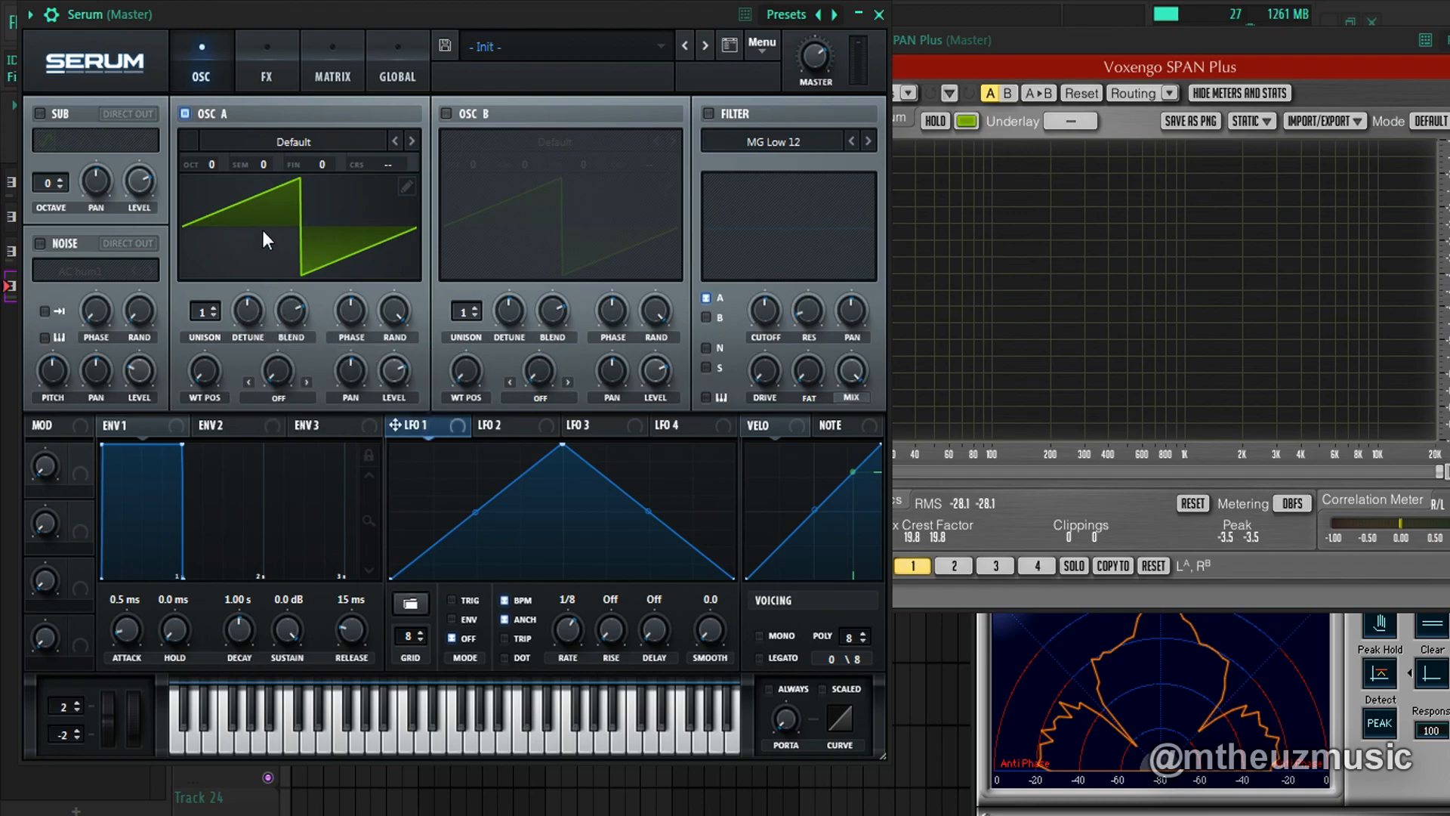
pyautogui.click(214, 308)
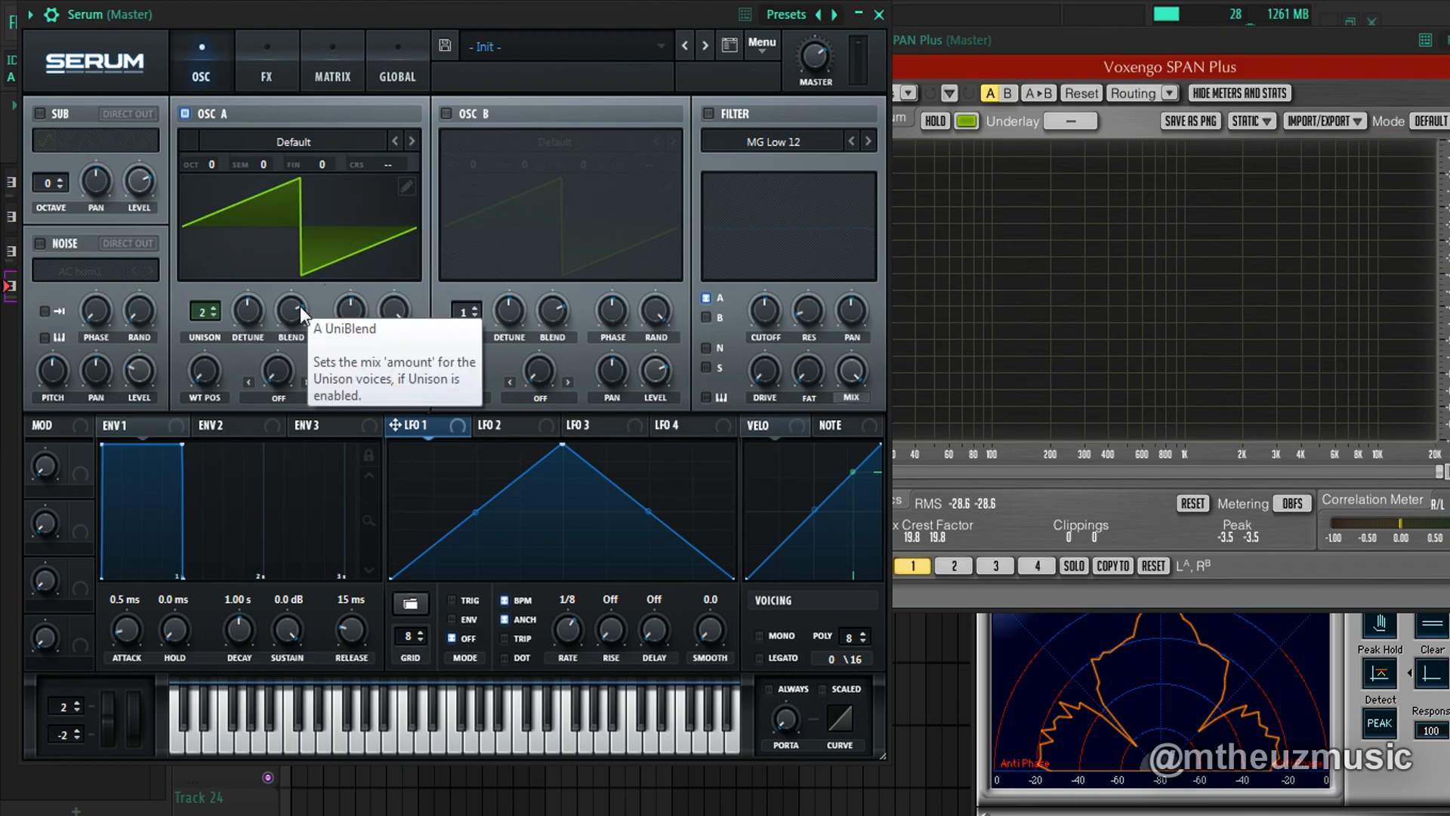
# Bring the PAZ Position Stereo analyzer into full view beside Serum and clear its held stereo graph
pyautogui.click(1038, 657)
pyautogui.moveTo(1085, 550); pyautogui.dragTo(1008, 550)
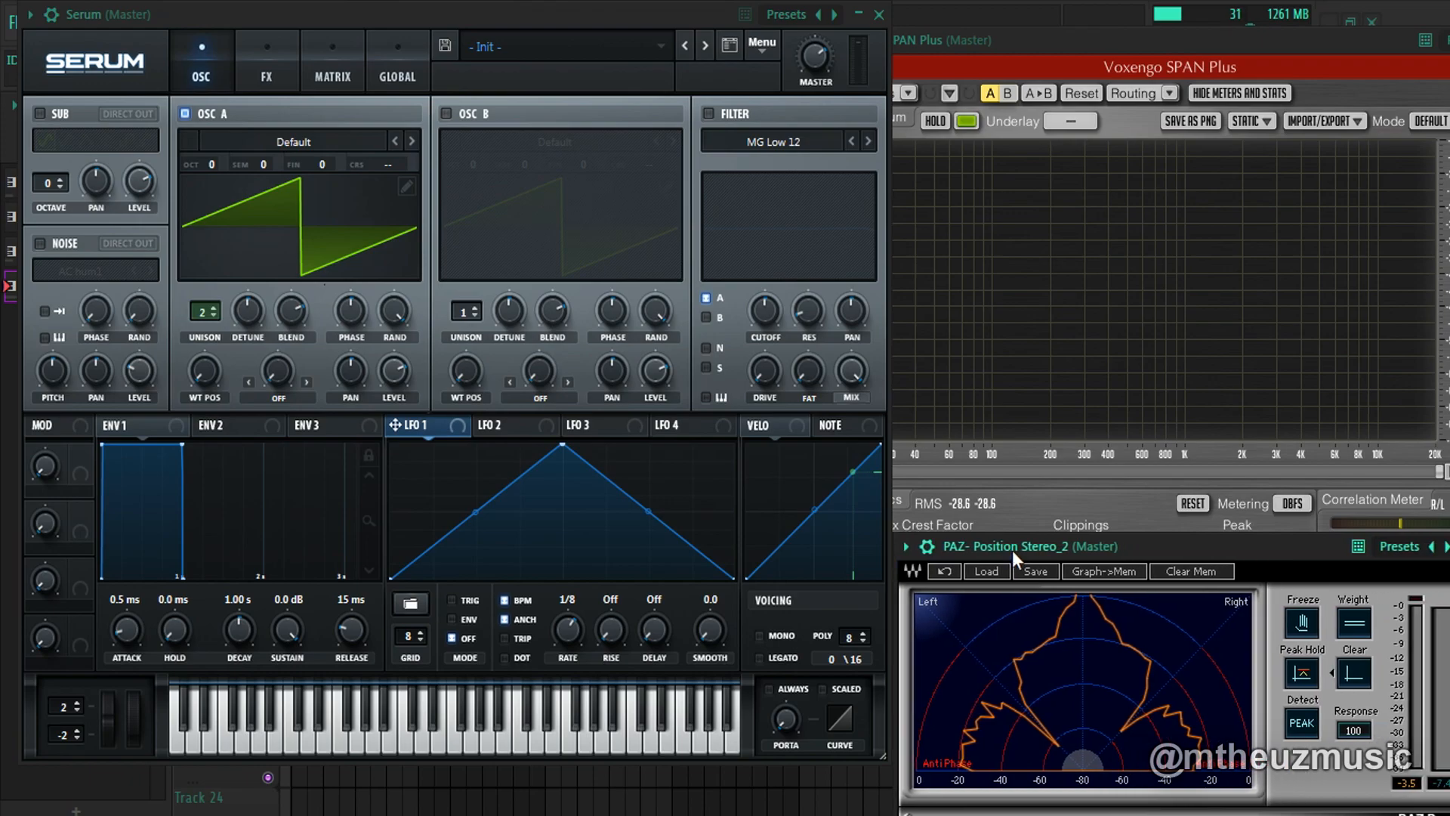
pyautogui.click(1354, 672)
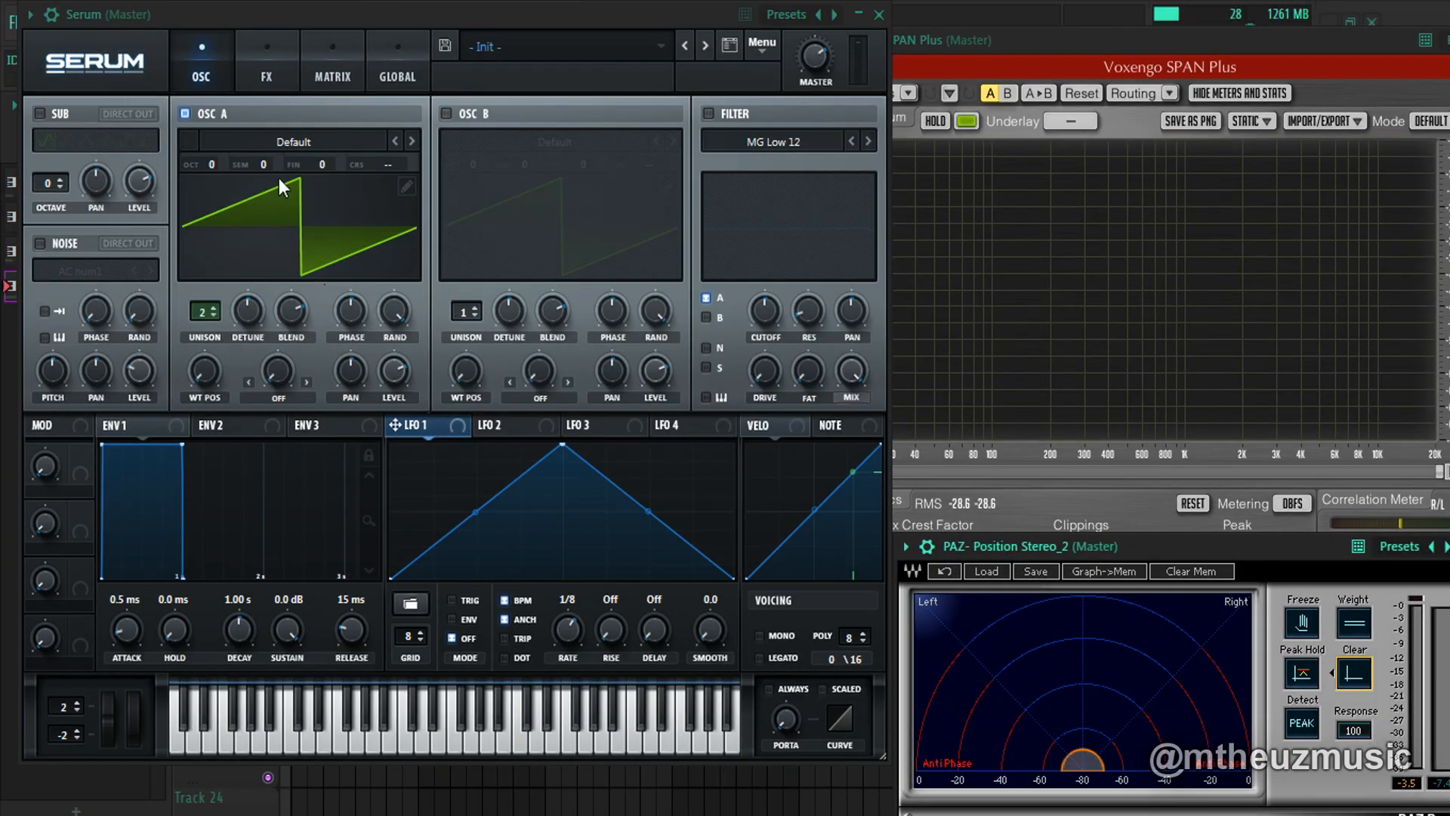
# With oscillator A at 1 unison voice, play a note at 64 cents fine tuning, raise it to 70 and reset it to 0
pyautogui.moveTo(202, 316); pyautogui.dragTo(228, 348)
pyautogui.moveTo(321, 164); pyautogui.dragTo(417, 89)
pyautogui.moveTo(321, 164); pyautogui.dragTo(310, 179)
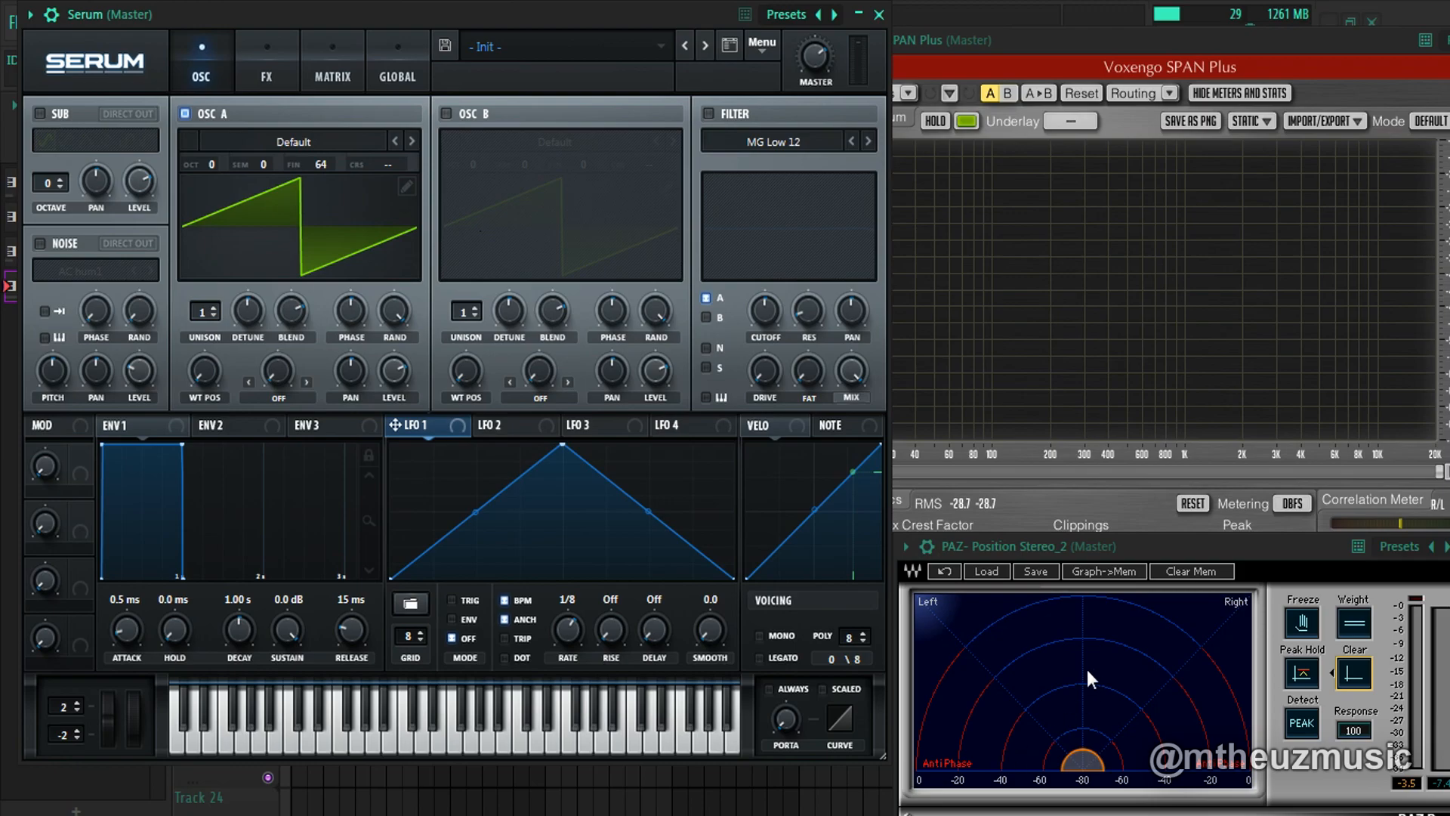
pyautogui.press('z')
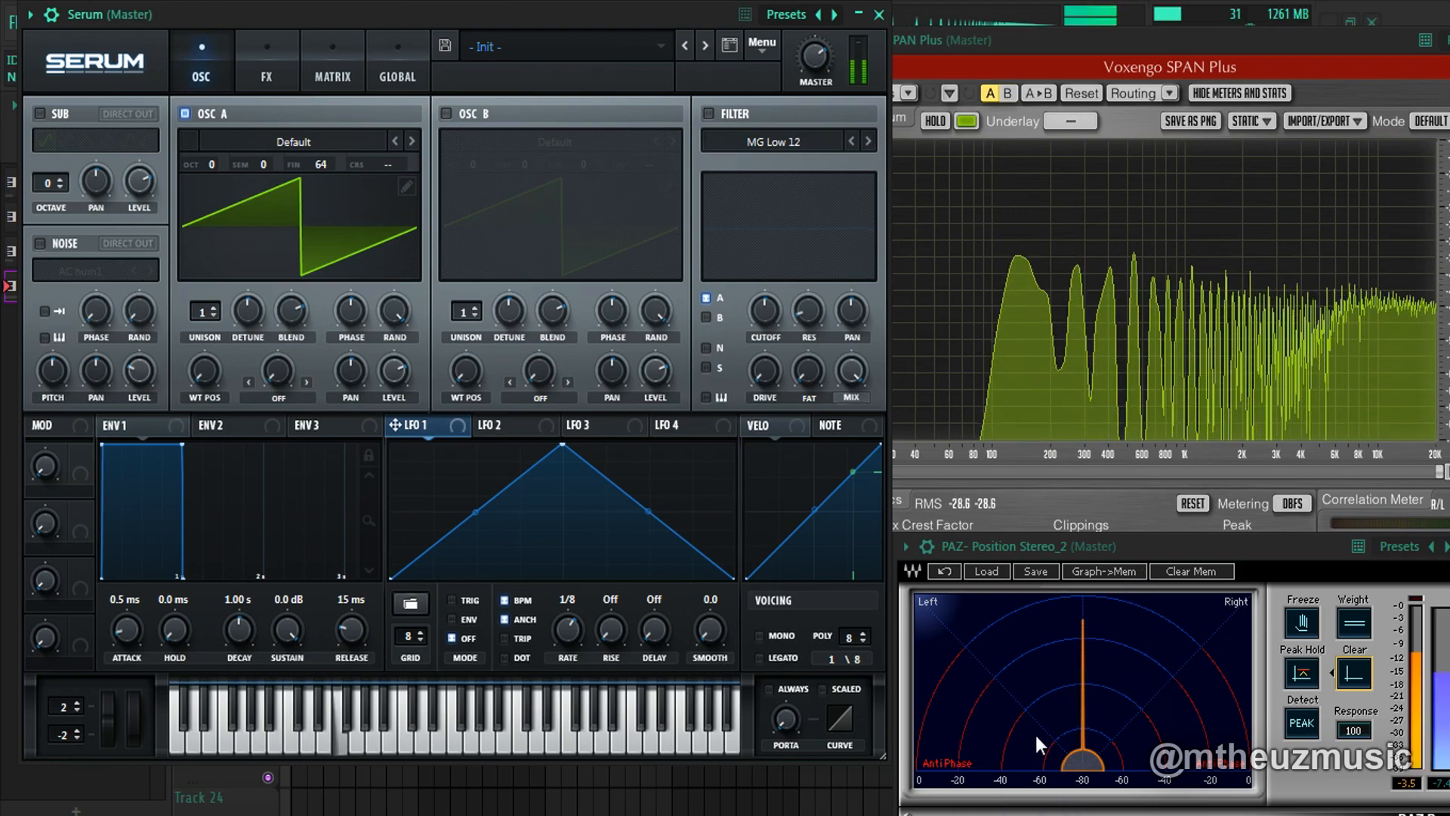
pyautogui.moveTo(329, 159); pyautogui.dragTo(357, 179)
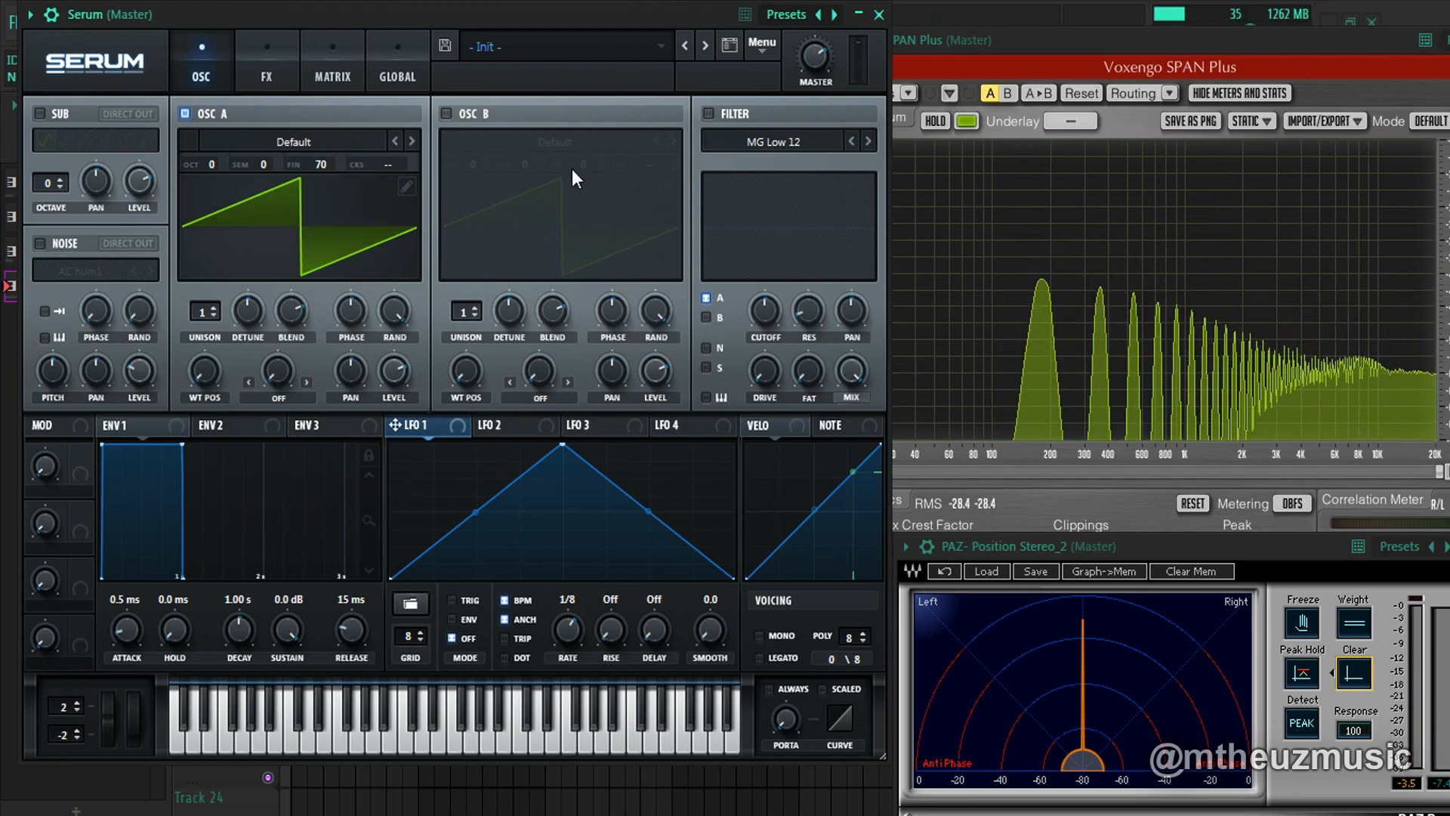
pyautogui.doubleClick(316, 165)
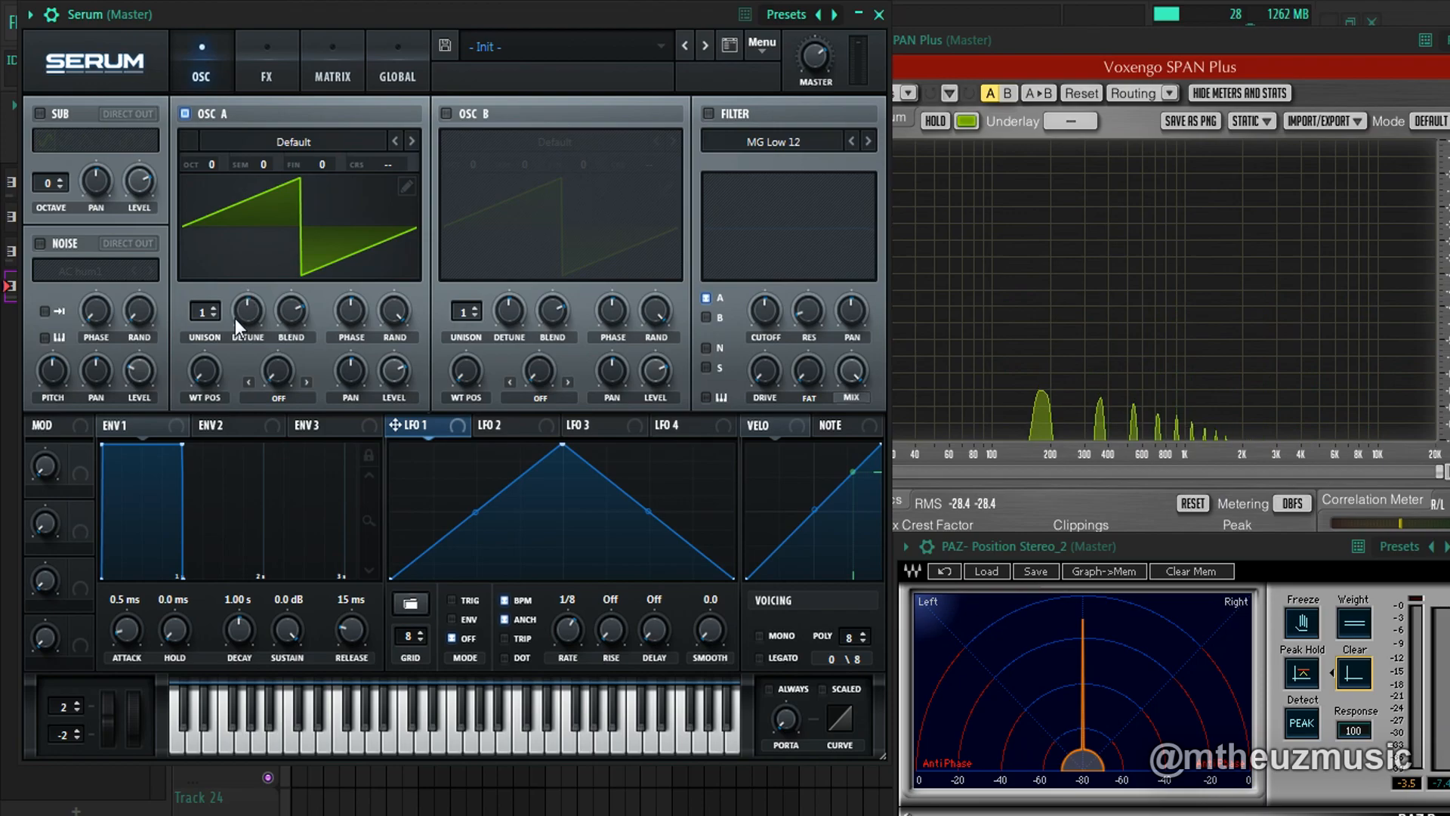
# Set oscillator A's unison to 2 voices and lower its unison detune while playing a note to compare the stereo spread
pyautogui.click(212, 309)
pyautogui.press('z')
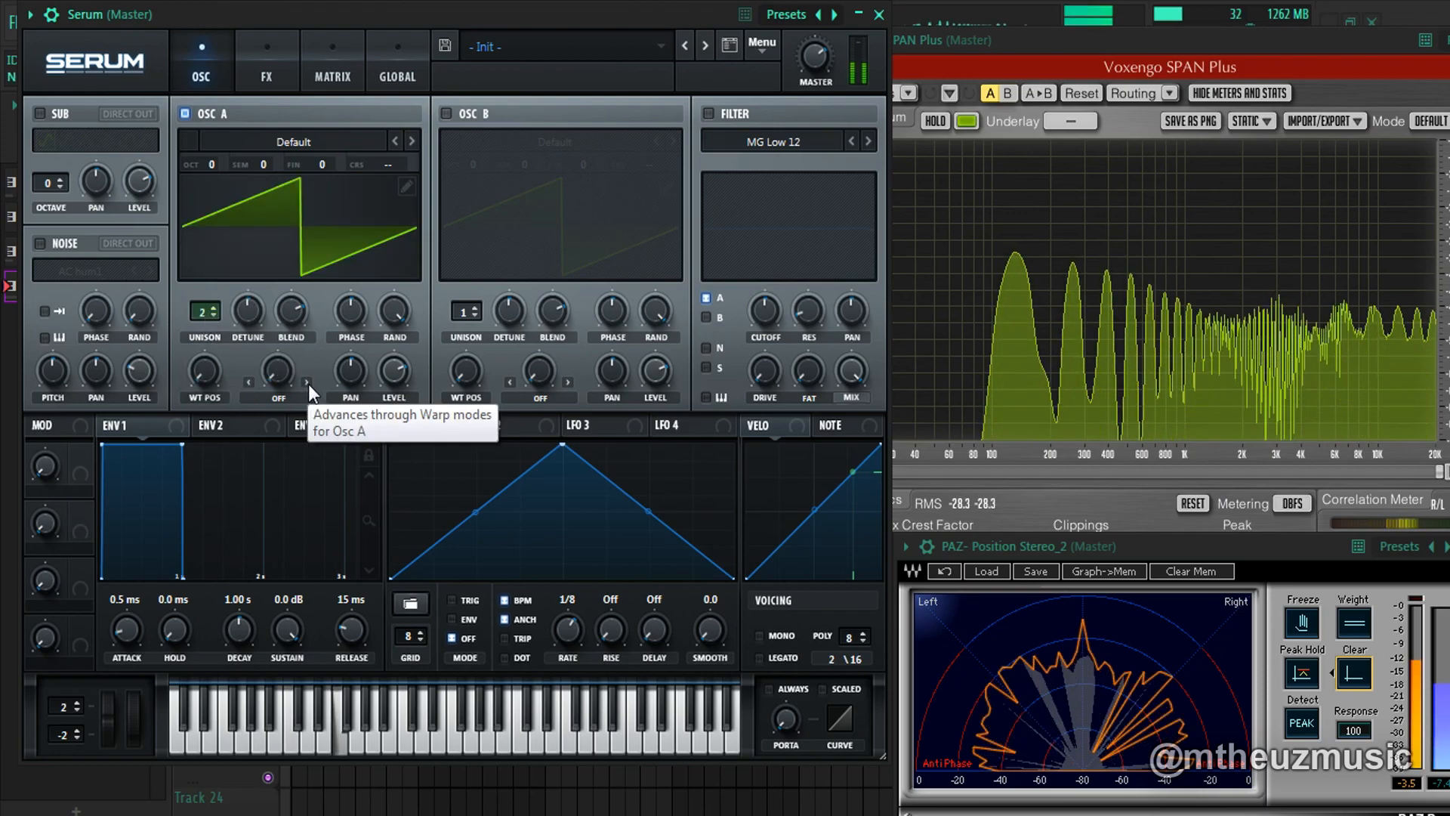
pyautogui.moveTo(248, 324); pyautogui.dragTo(263, 360)
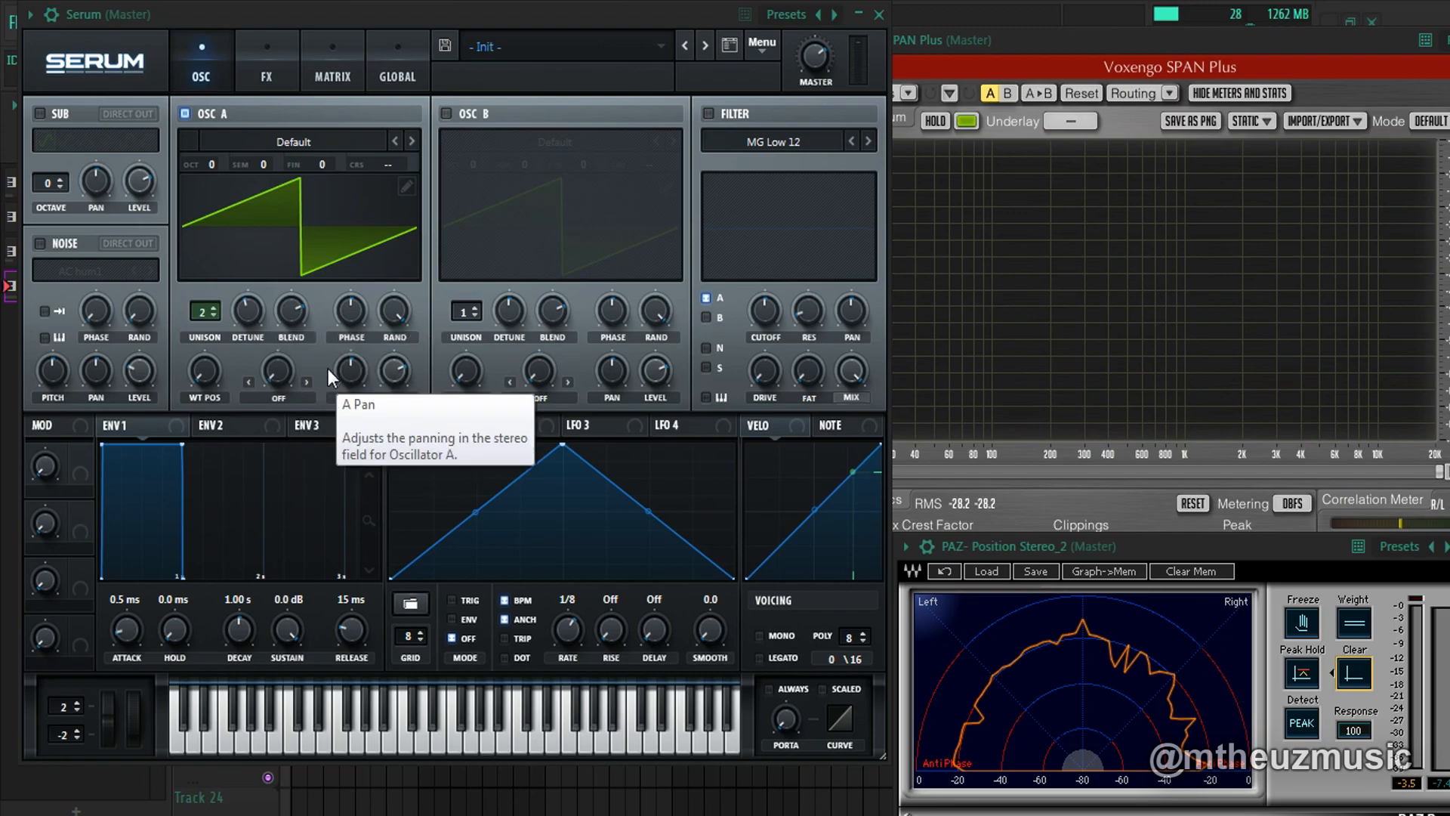
# Raise oscillator A's unison to 4 voices, inspect the voice distribution display, and increase it to 5 voices
pyautogui.click(213, 306)
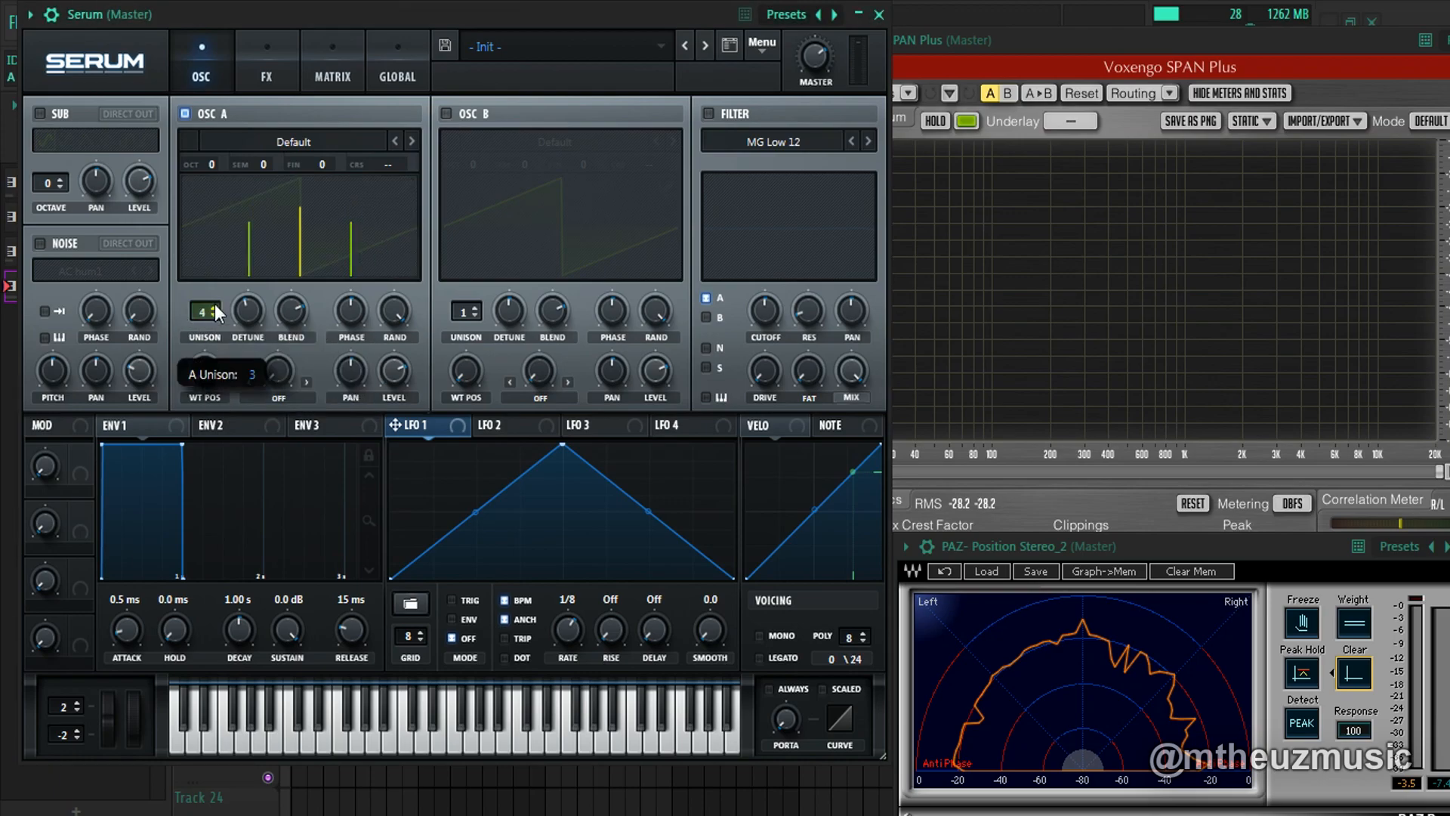
pyautogui.click(212, 306)
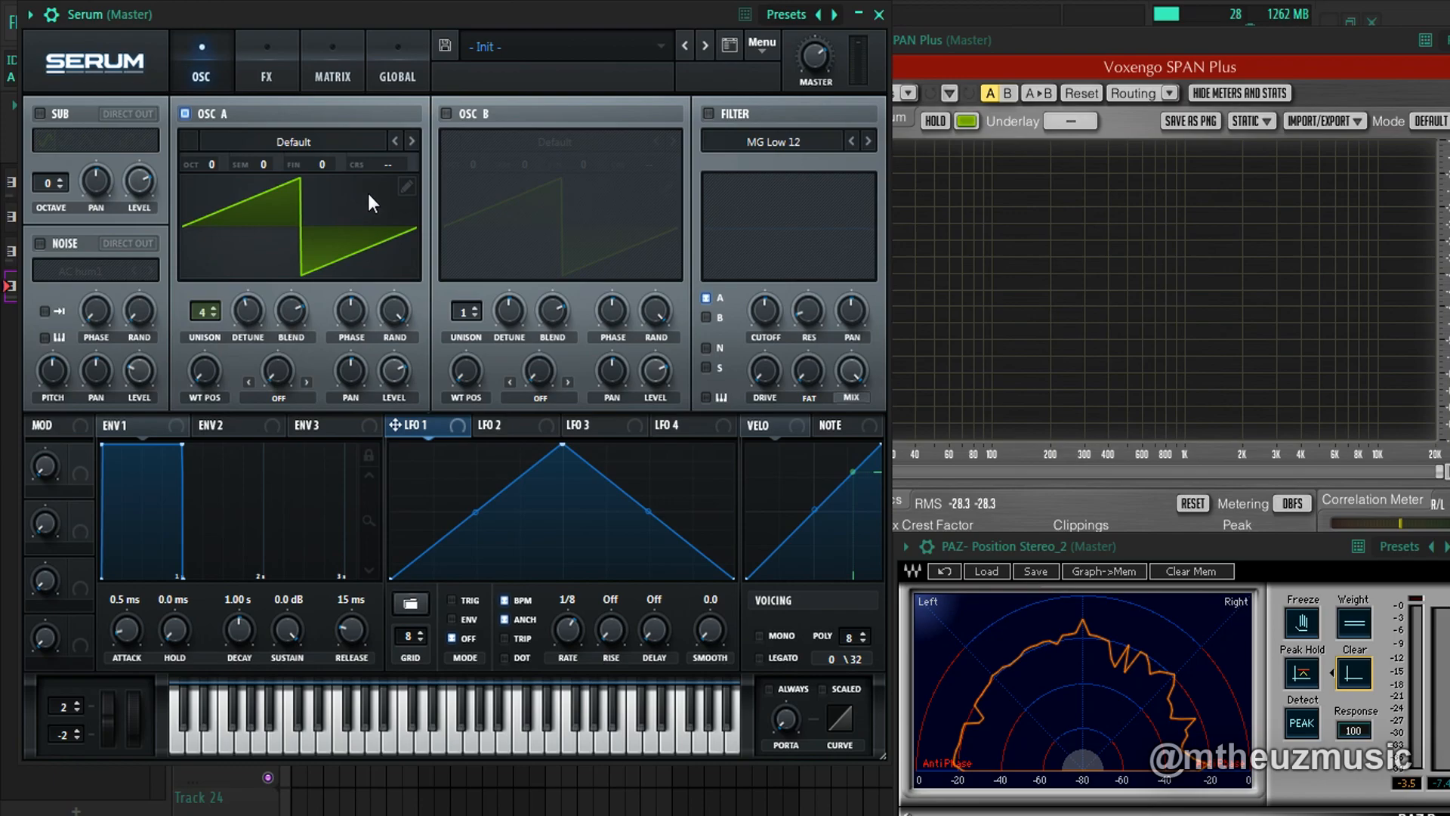
pyautogui.click(194, 311)
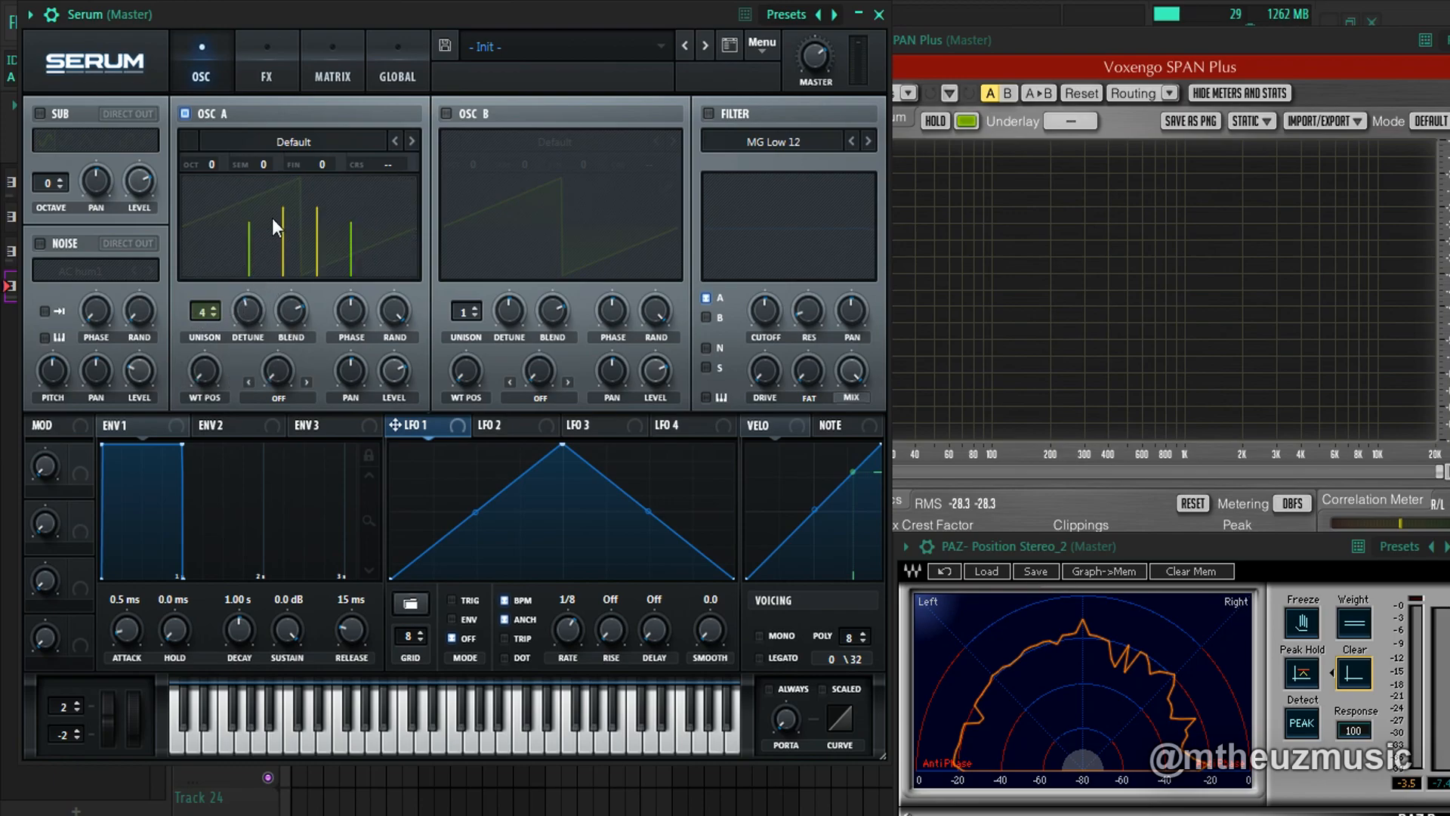
pyautogui.click(212, 307)
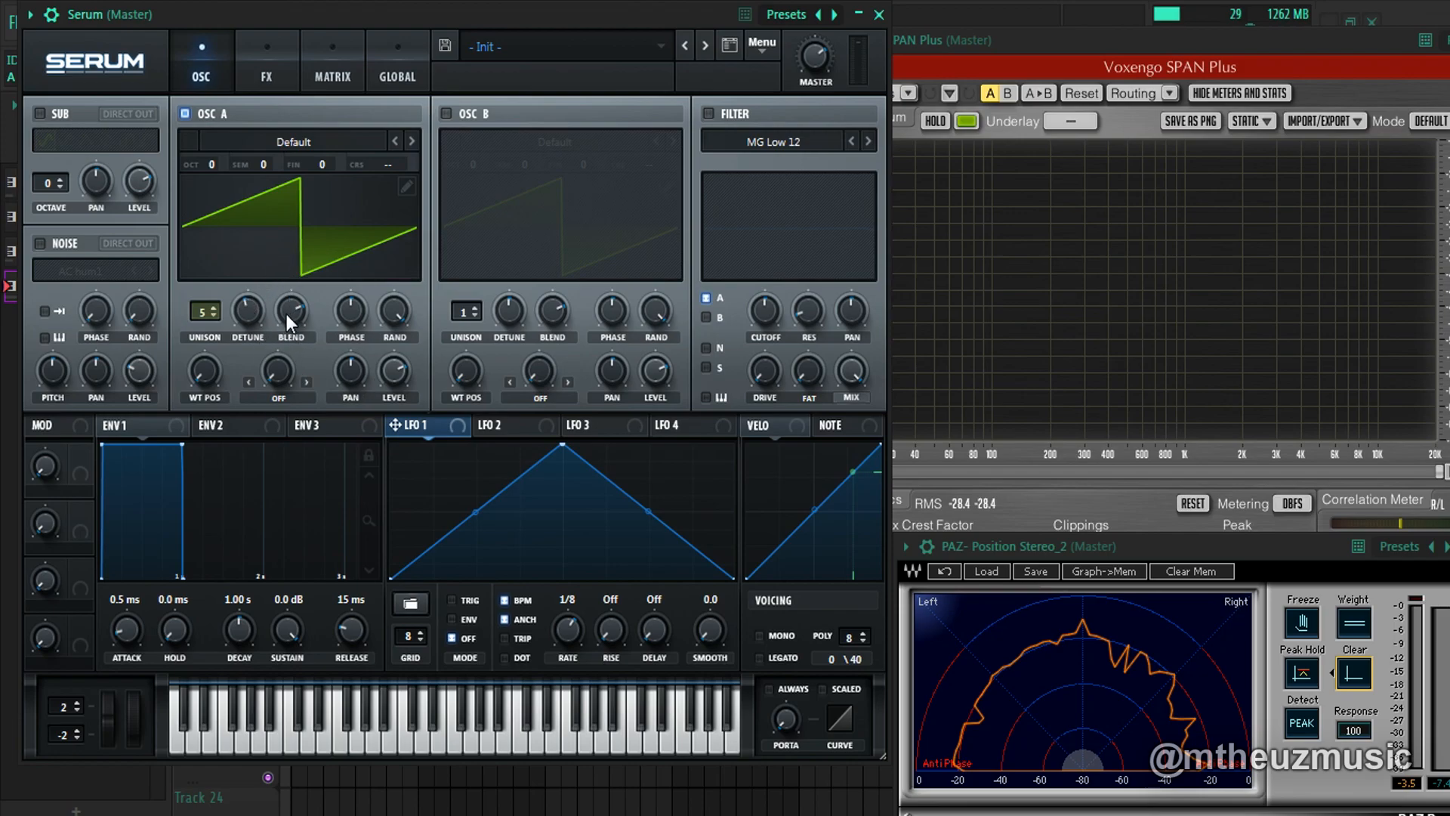
# Enable oscillator B with 8 unison voices against 1 voice on oscillator A, and adjust oscillator B's unison detune and blend
pyautogui.click(448, 112)
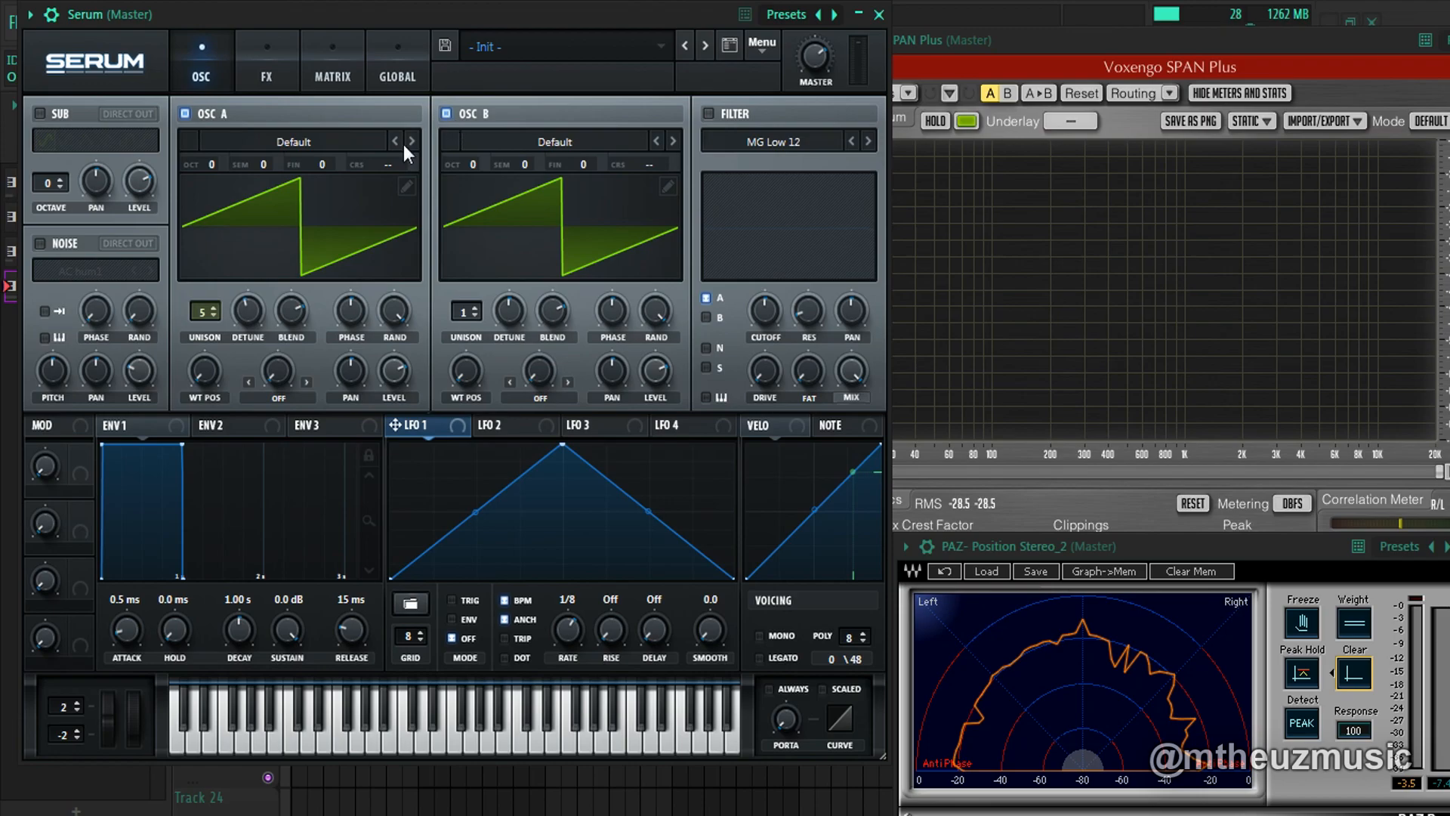
pyautogui.moveTo(220, 316); pyautogui.dragTo(207, 384)
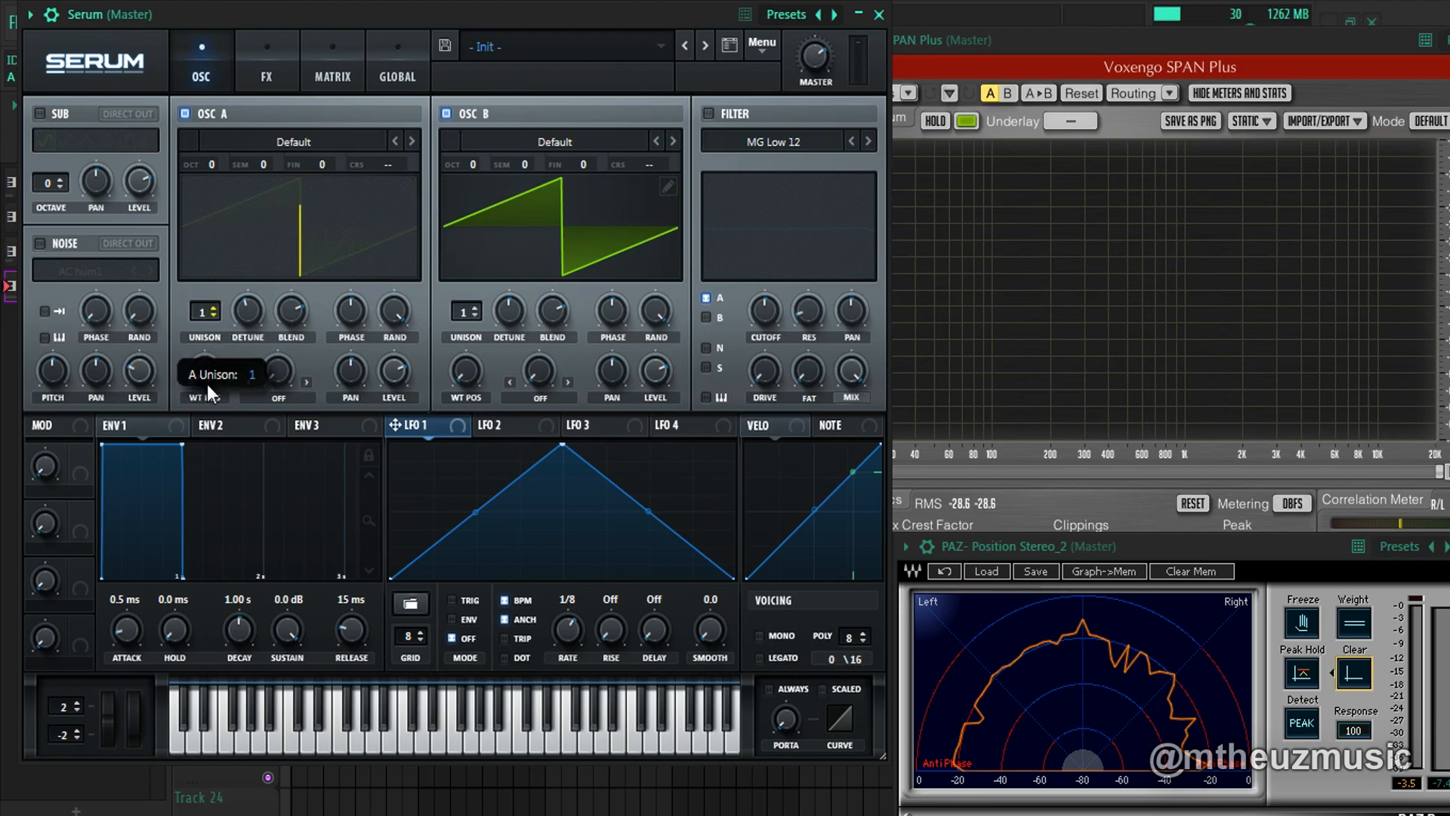
pyautogui.scroll(7, 466, 312)
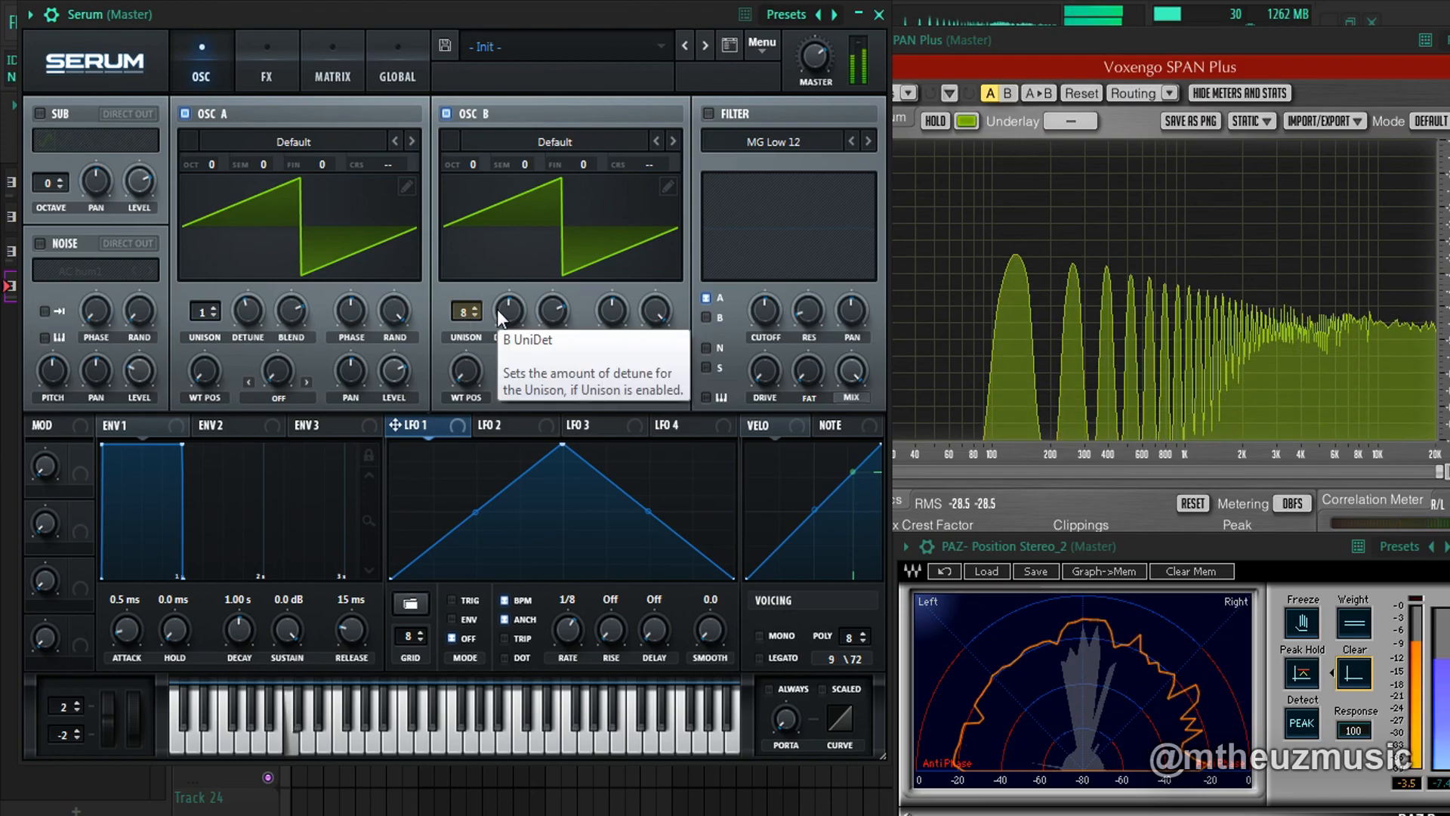
pyautogui.moveTo(497, 309); pyautogui.dragTo(598, 168)
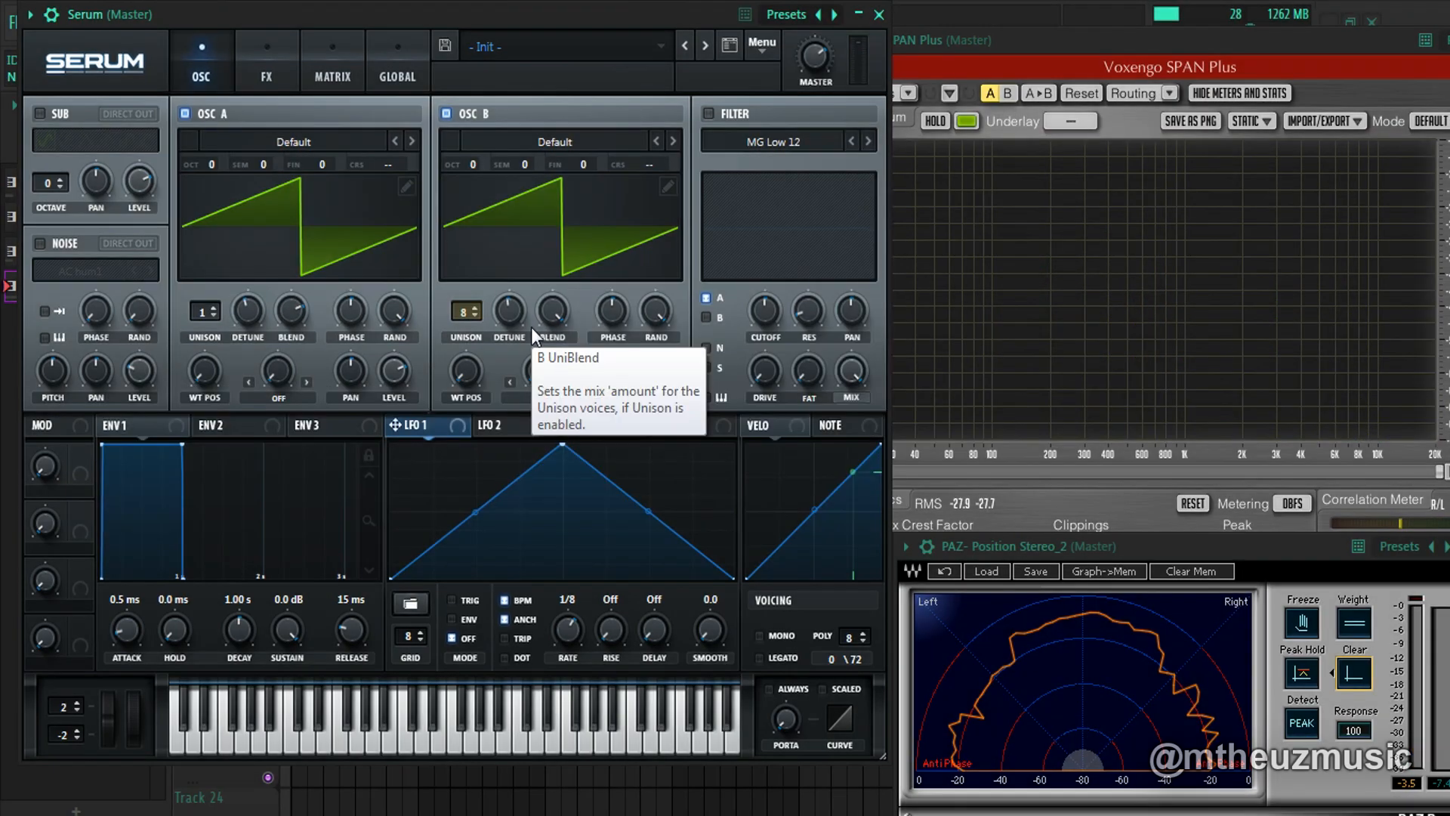
# Reset oscillator B's unison to 1 voice, set oscillator A's unison to 7 voices and play a note
pyautogui.doubleClick(473, 311)
pyautogui.moveTo(193, 317); pyautogui.dragTo(194, 287)
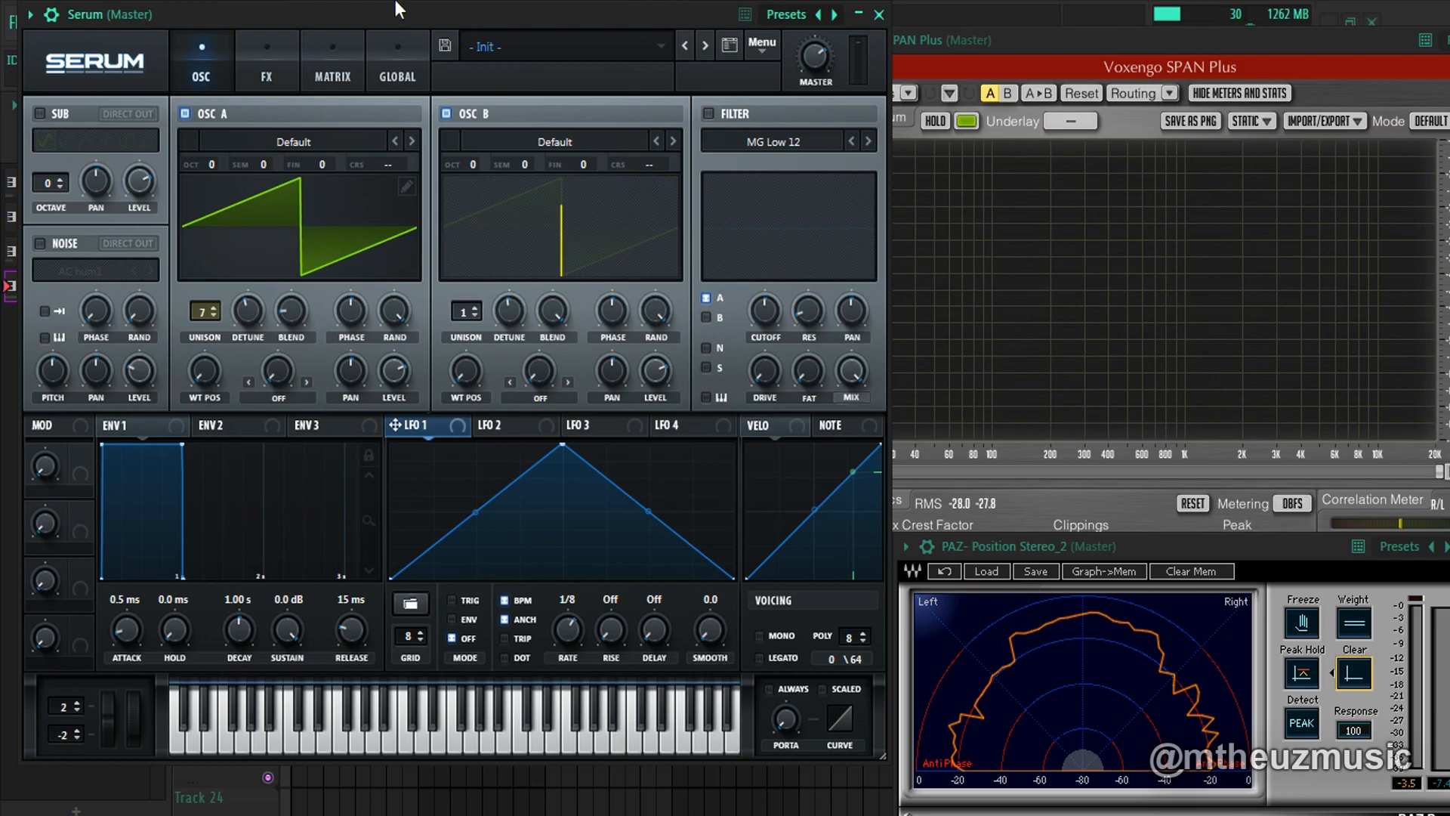
pyautogui.press('z')
pyautogui.press('b')
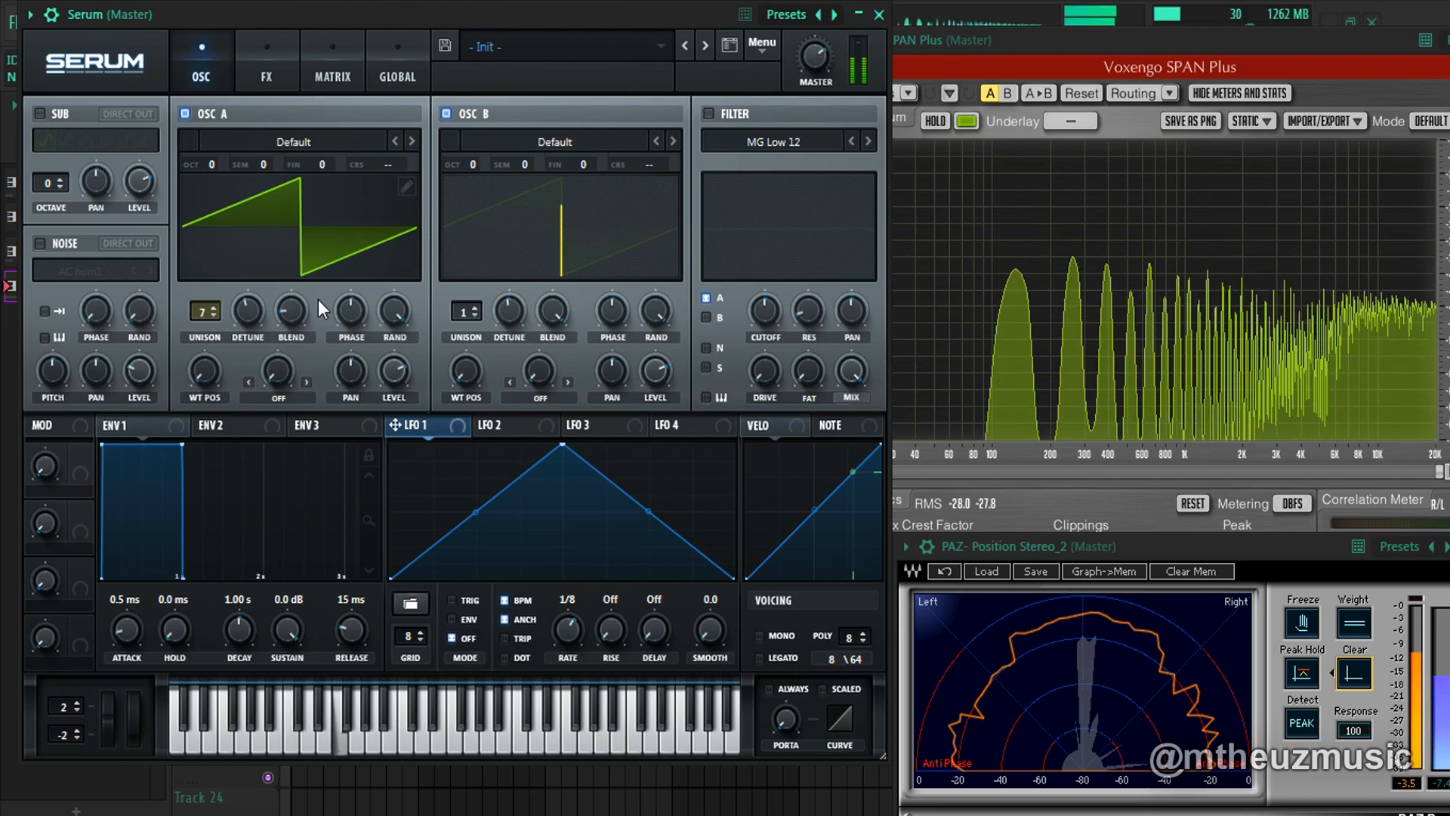
# Try lowering oscillator A's unison blend to 0 with a note sounding, clearing the stereo analyzer's trace, and undo the change
pyautogui.moveTo(291, 310); pyautogui.dragTo(266, 406)
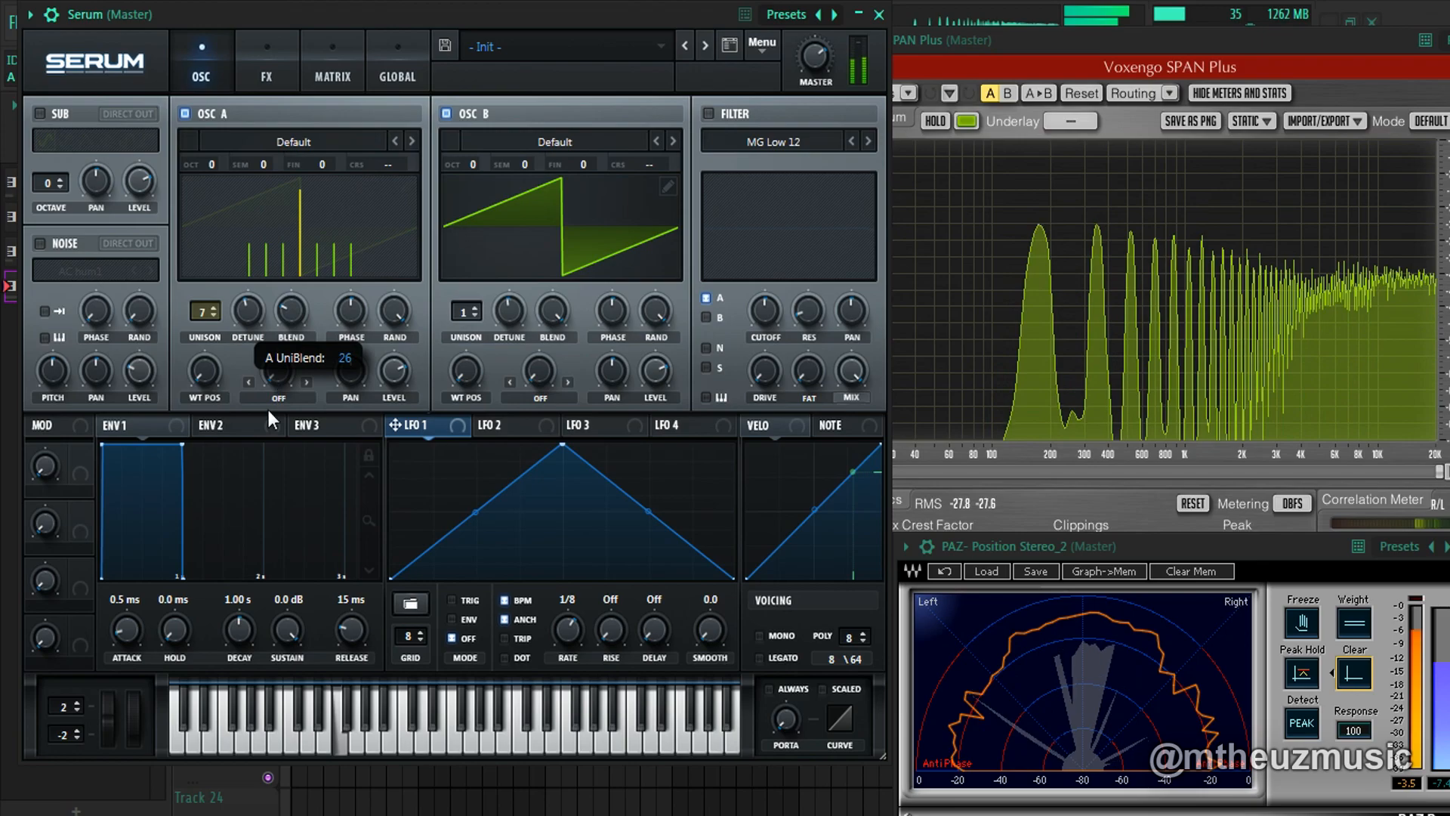
pyautogui.click(1372, 672)
pyautogui.moveTo(293, 311); pyautogui.dragTo(375, 46)
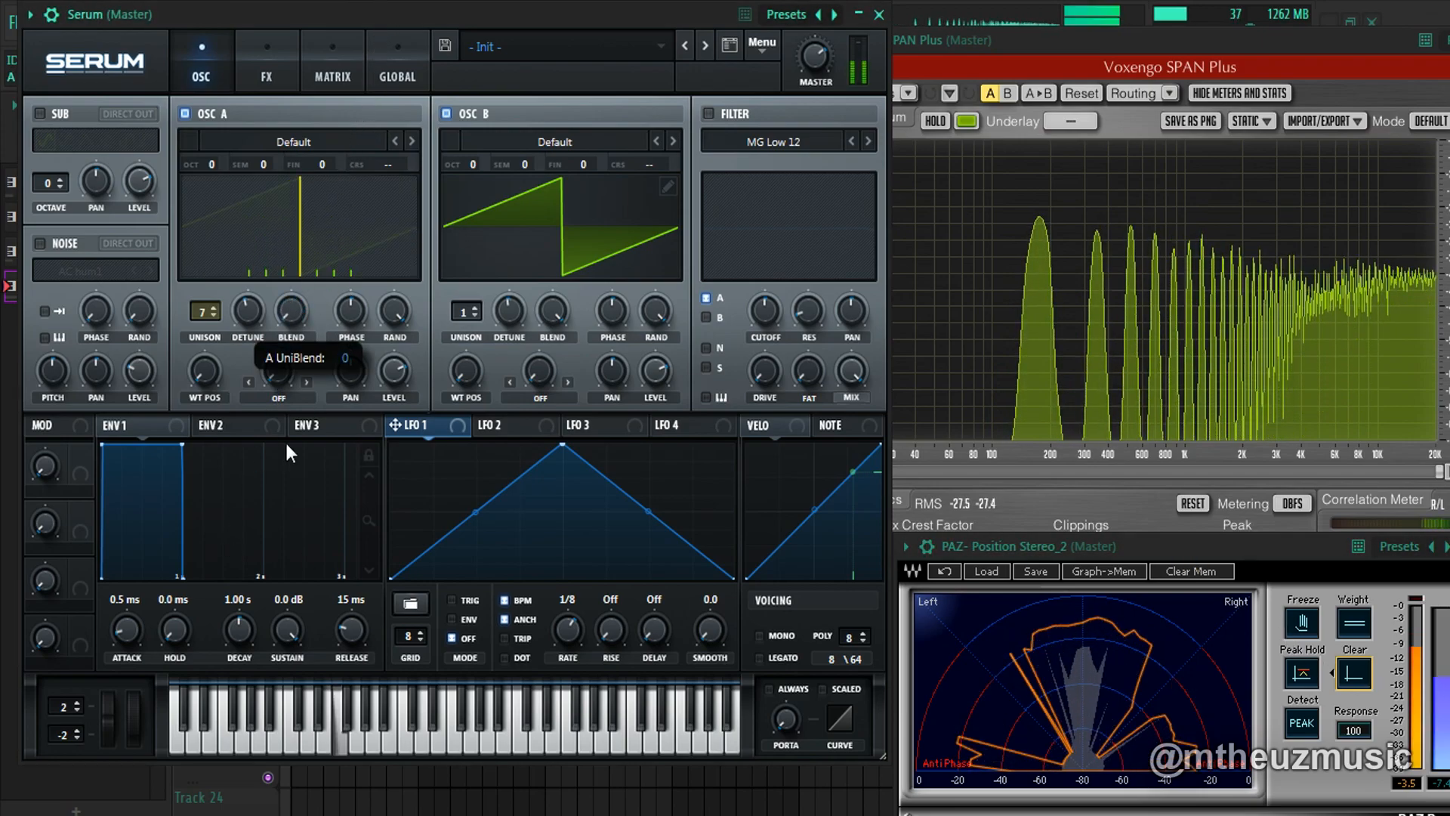
pyautogui.hotkey('ctrl', 'z')
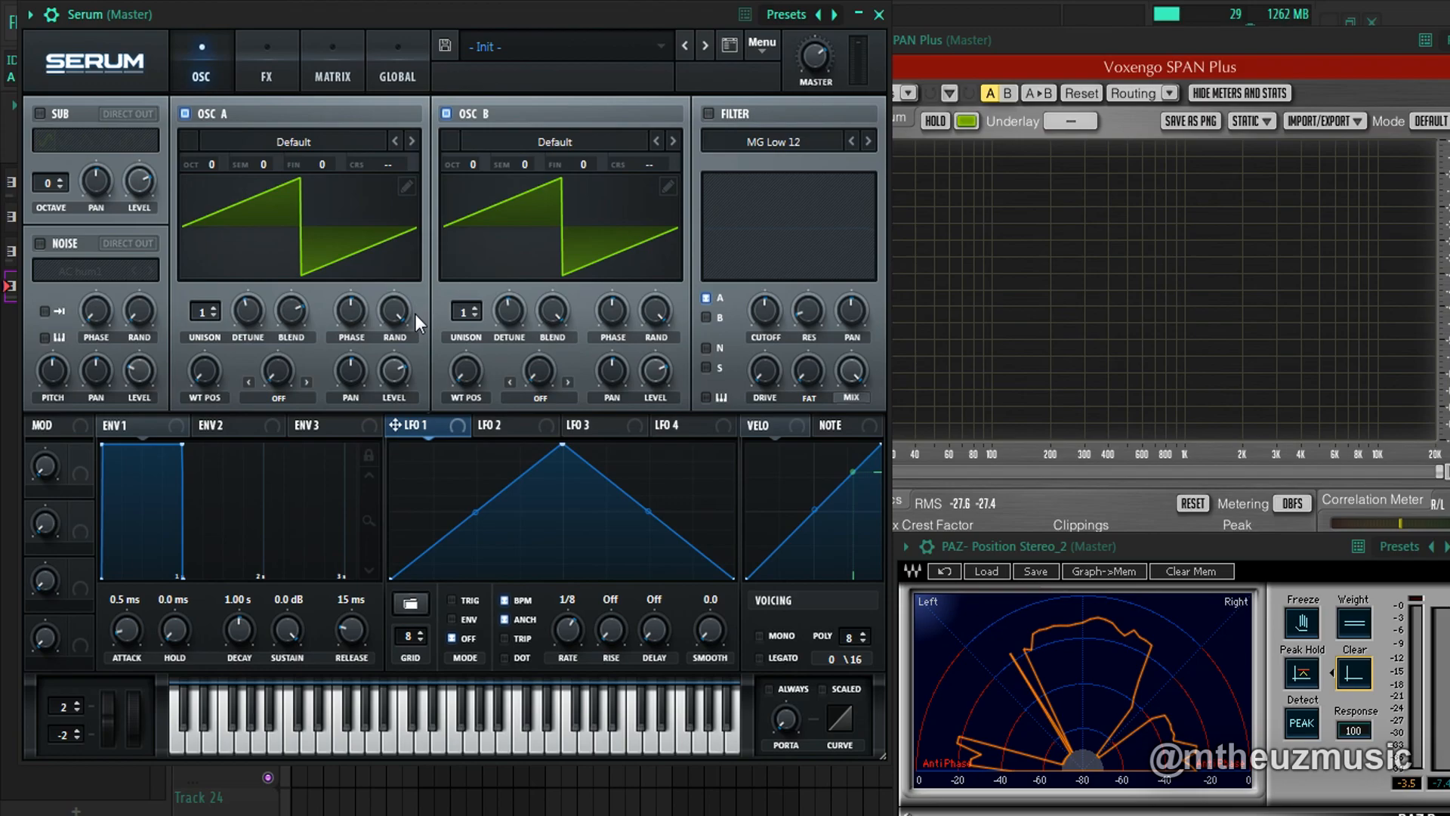
# Turn off oscillator B and adjust oscillator A's start phase and phase randomness
pyautogui.click(476, 113)
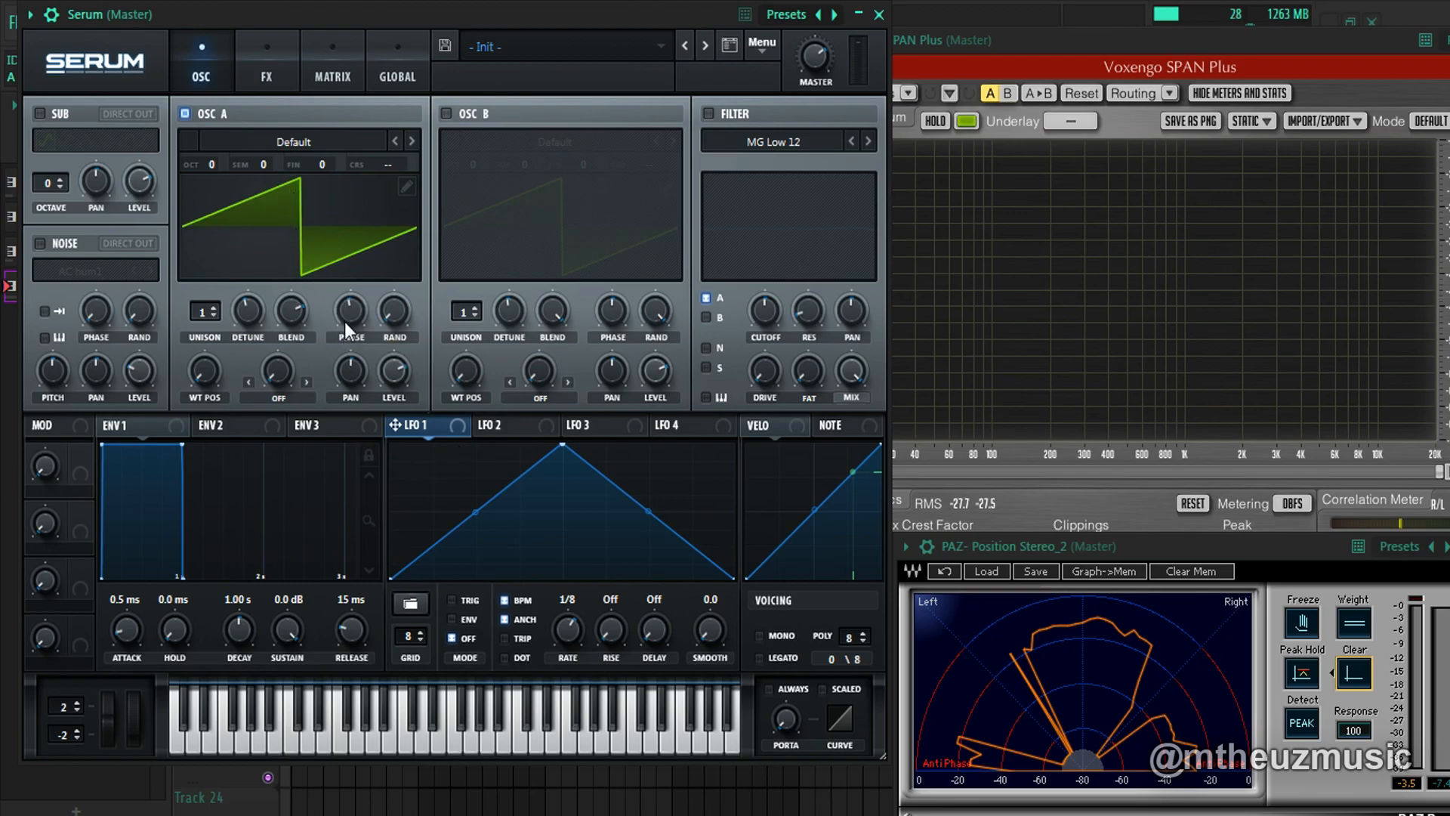
pyautogui.moveTo(348, 329)
pyautogui.scroll(1, 347, 328)
pyautogui.moveTo(393, 279); pyautogui.dragTo(406, 208)
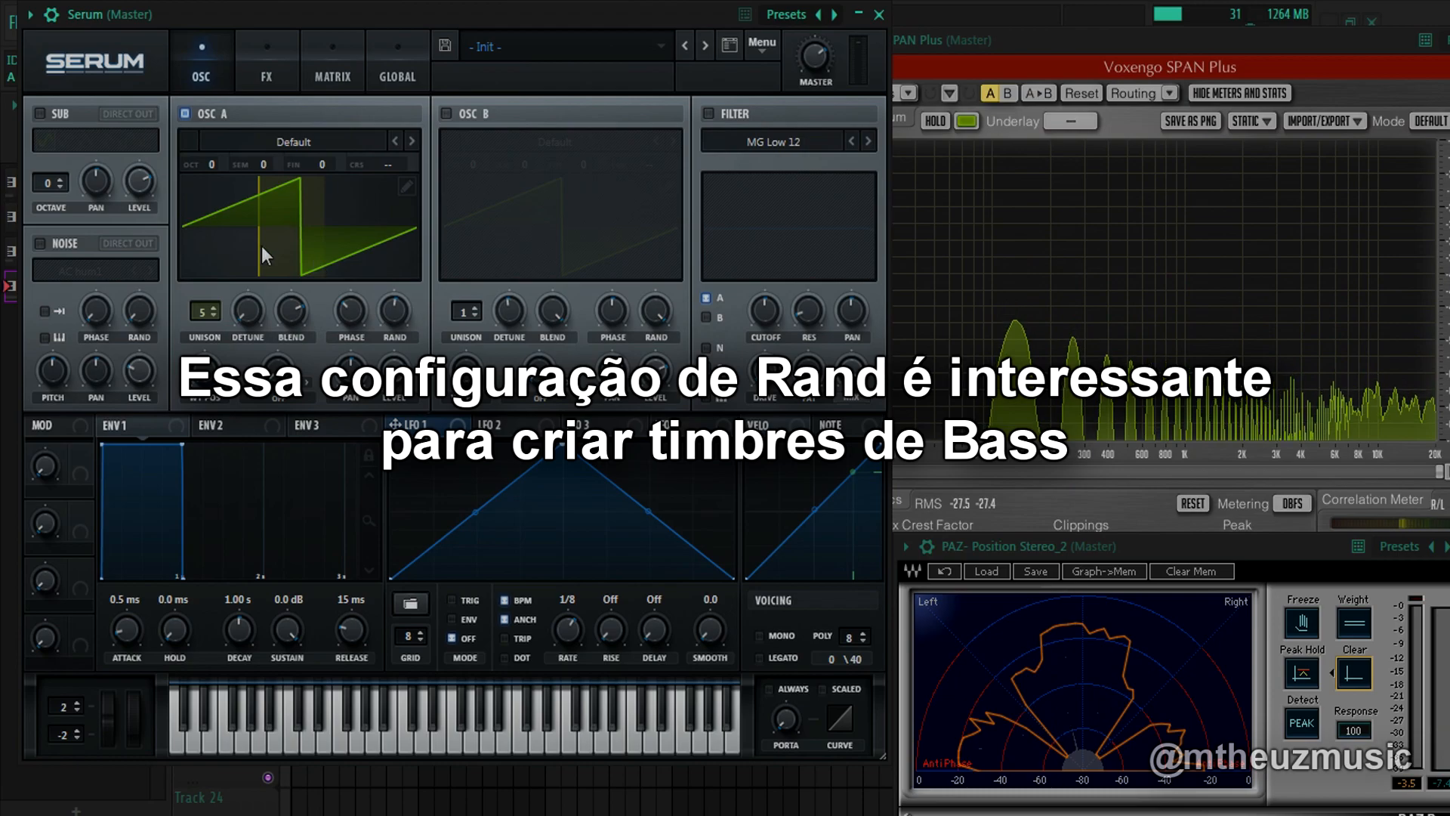
pyautogui.moveTo(396, 310)
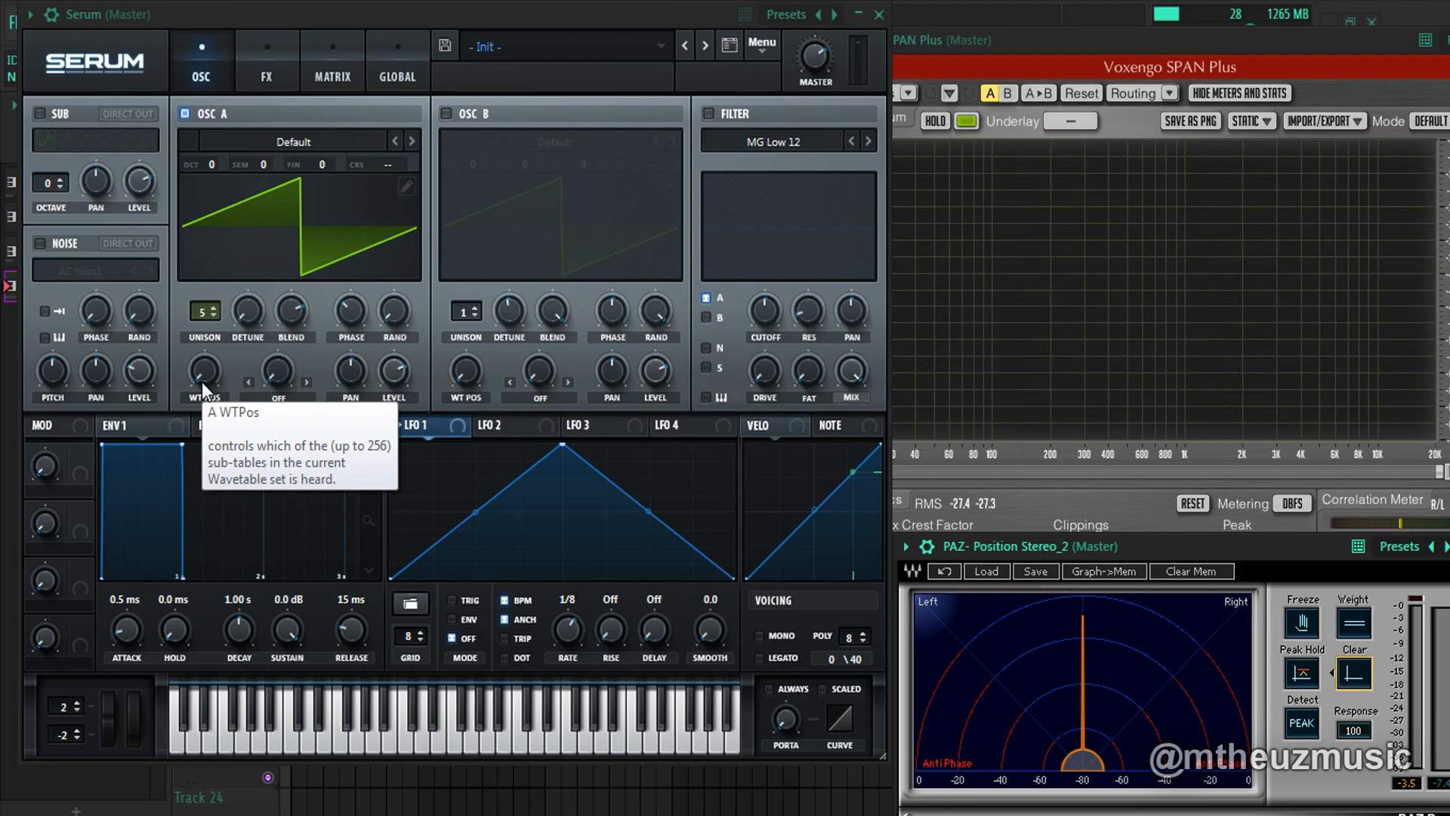
# Load the Analog wavetable Basic Shapes in oscillator A and inspect its frames in the 3D view
pyautogui.click(293, 142)
pyautogui.moveTo(338, 164)
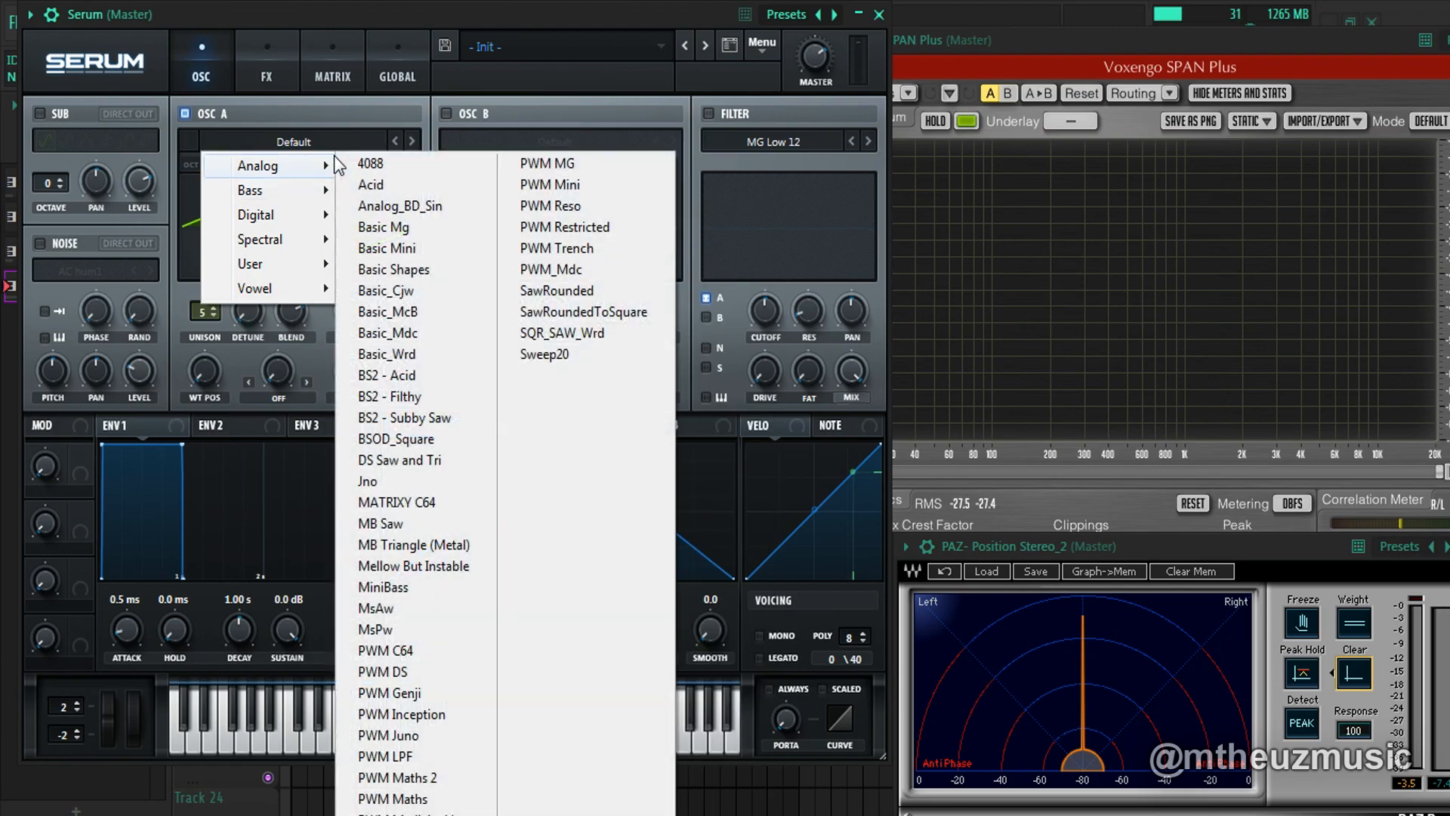
pyautogui.click(375, 263)
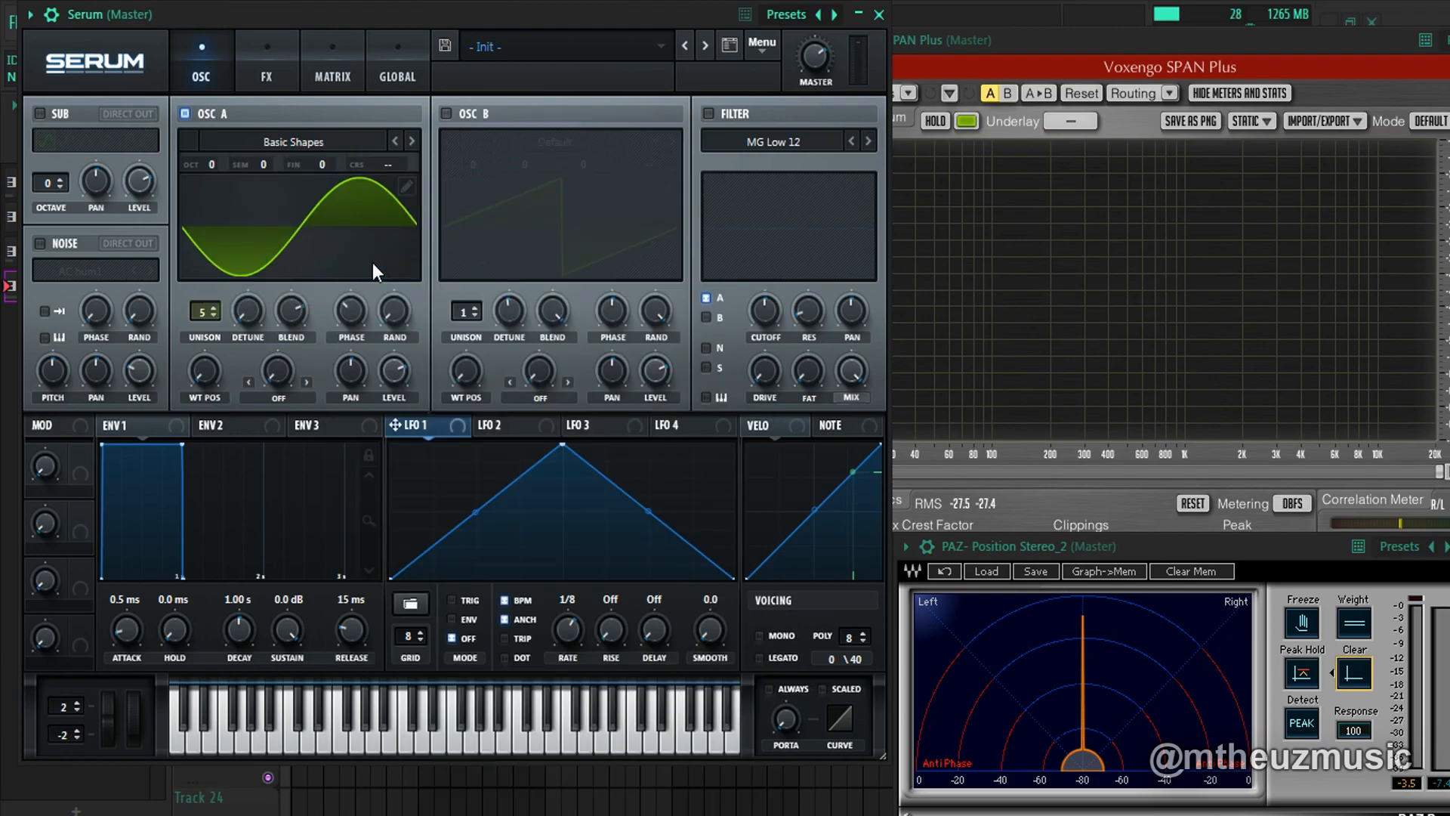
pyautogui.click(254, 247)
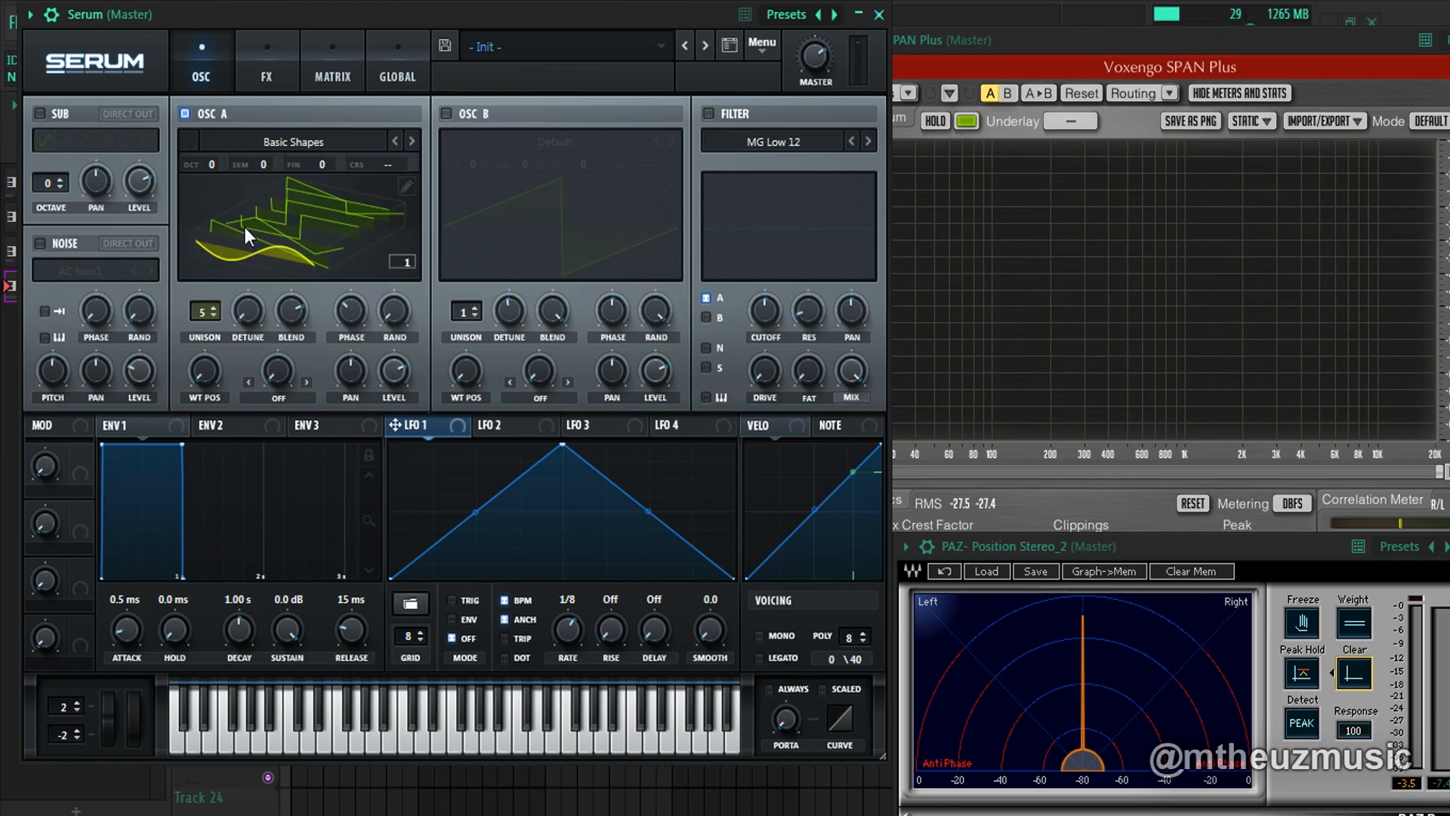
pyautogui.click(349, 204)
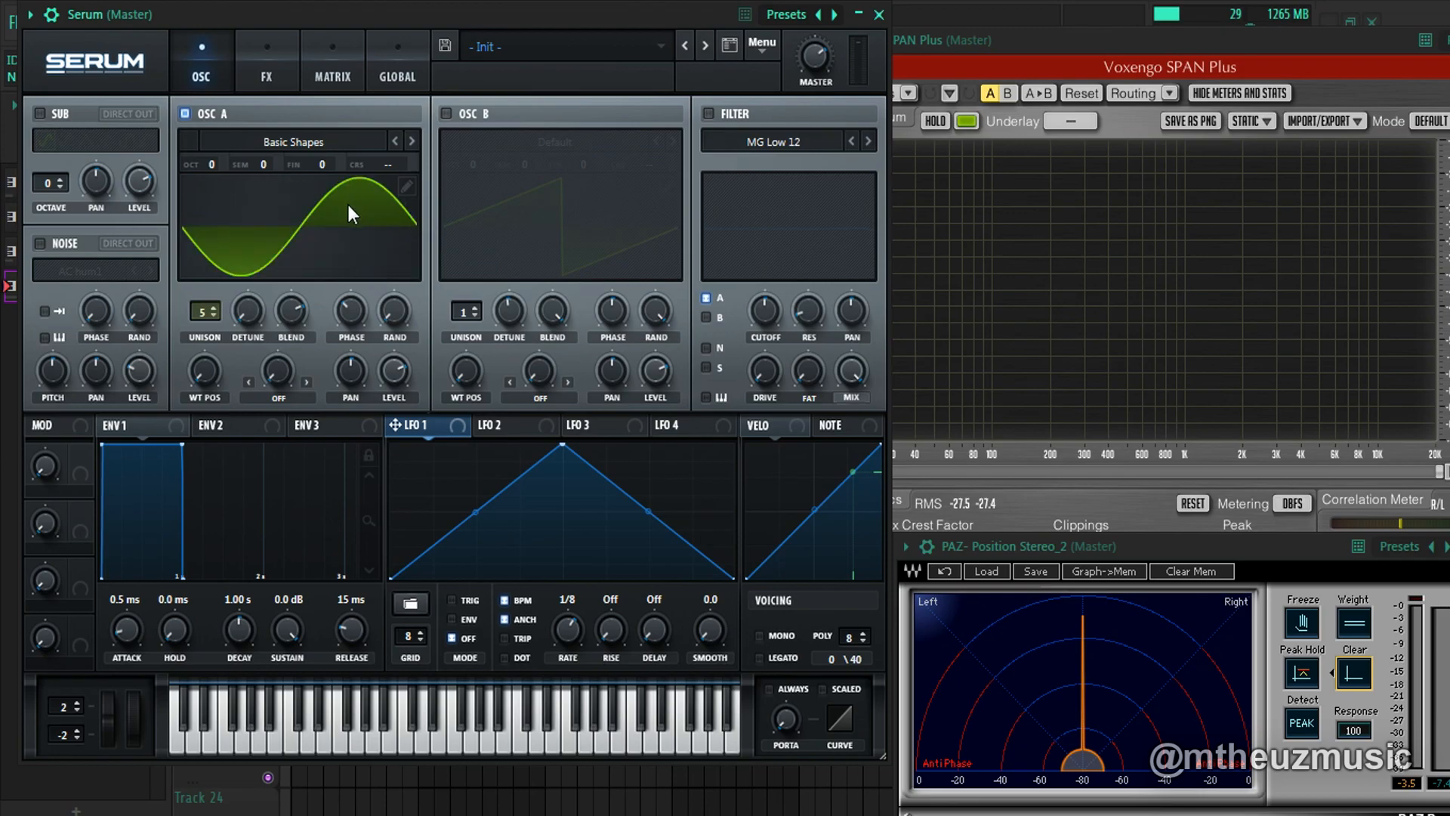
# Load the Analog wavetable Analog_BD_Sin in oscillator A and sweep its wavetable position to the last frame in the 3D view
pyautogui.click(302, 137)
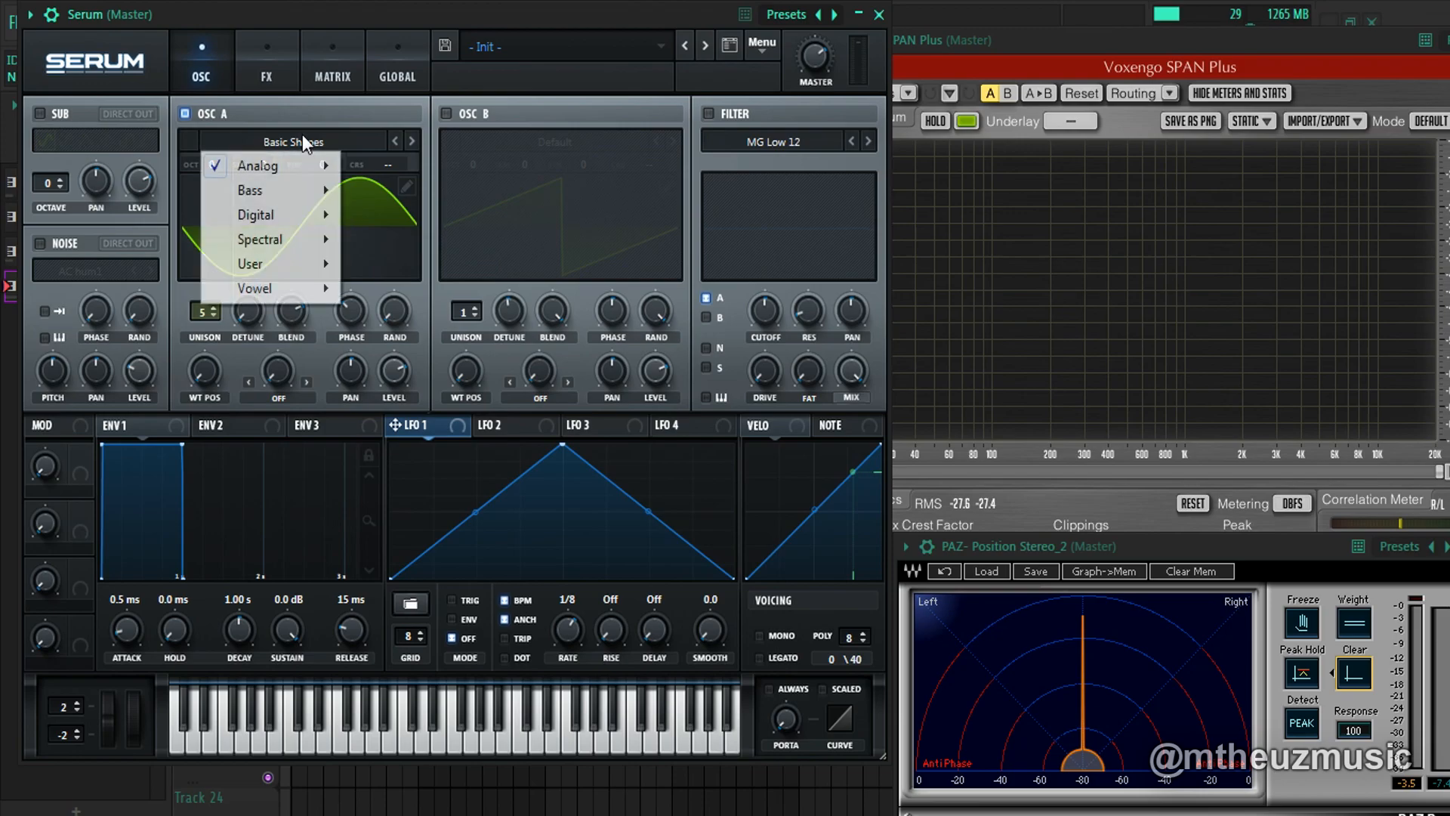
pyautogui.moveTo(323, 204)
pyautogui.moveTo(321, 165)
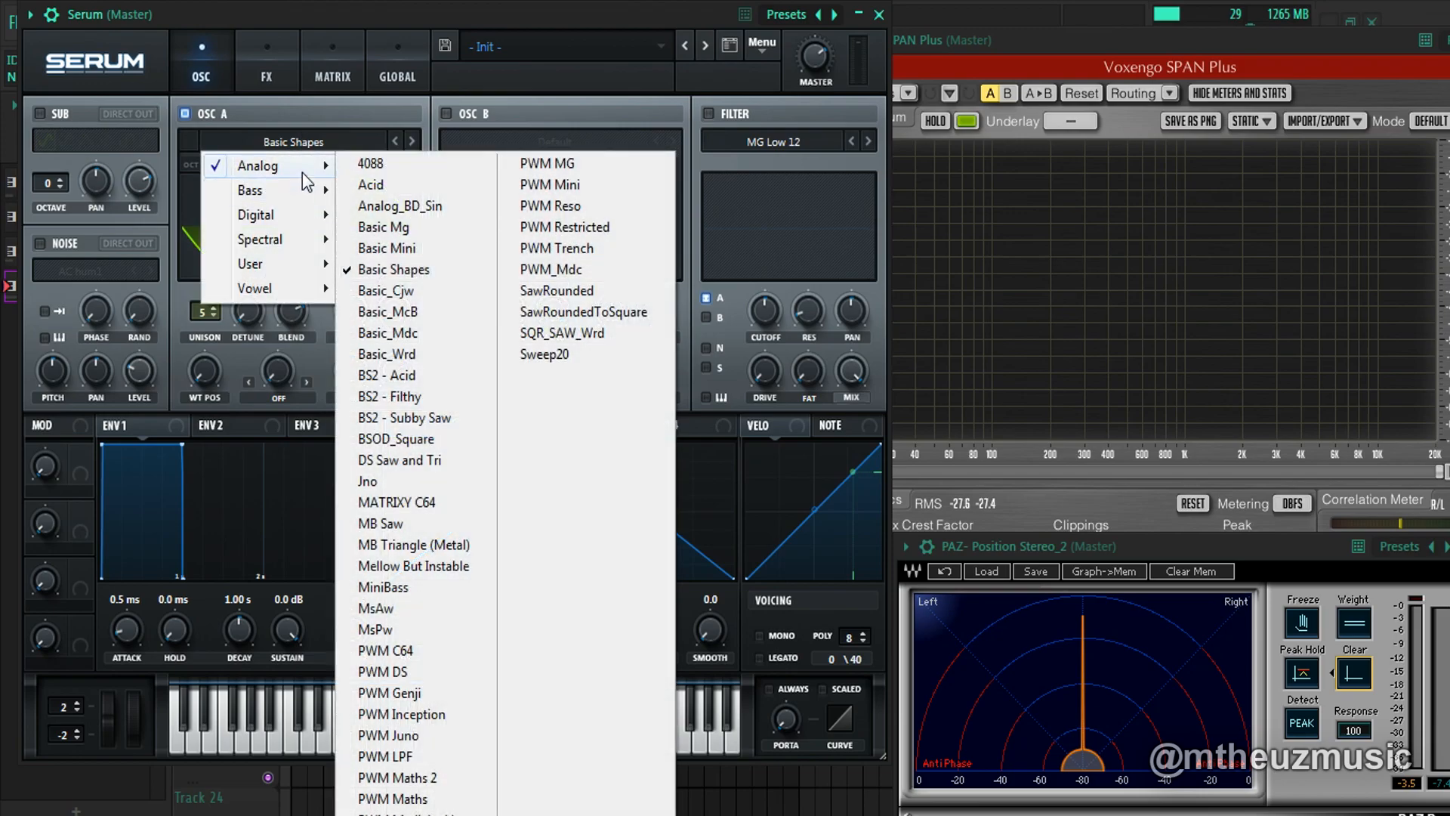
pyautogui.click(398, 208)
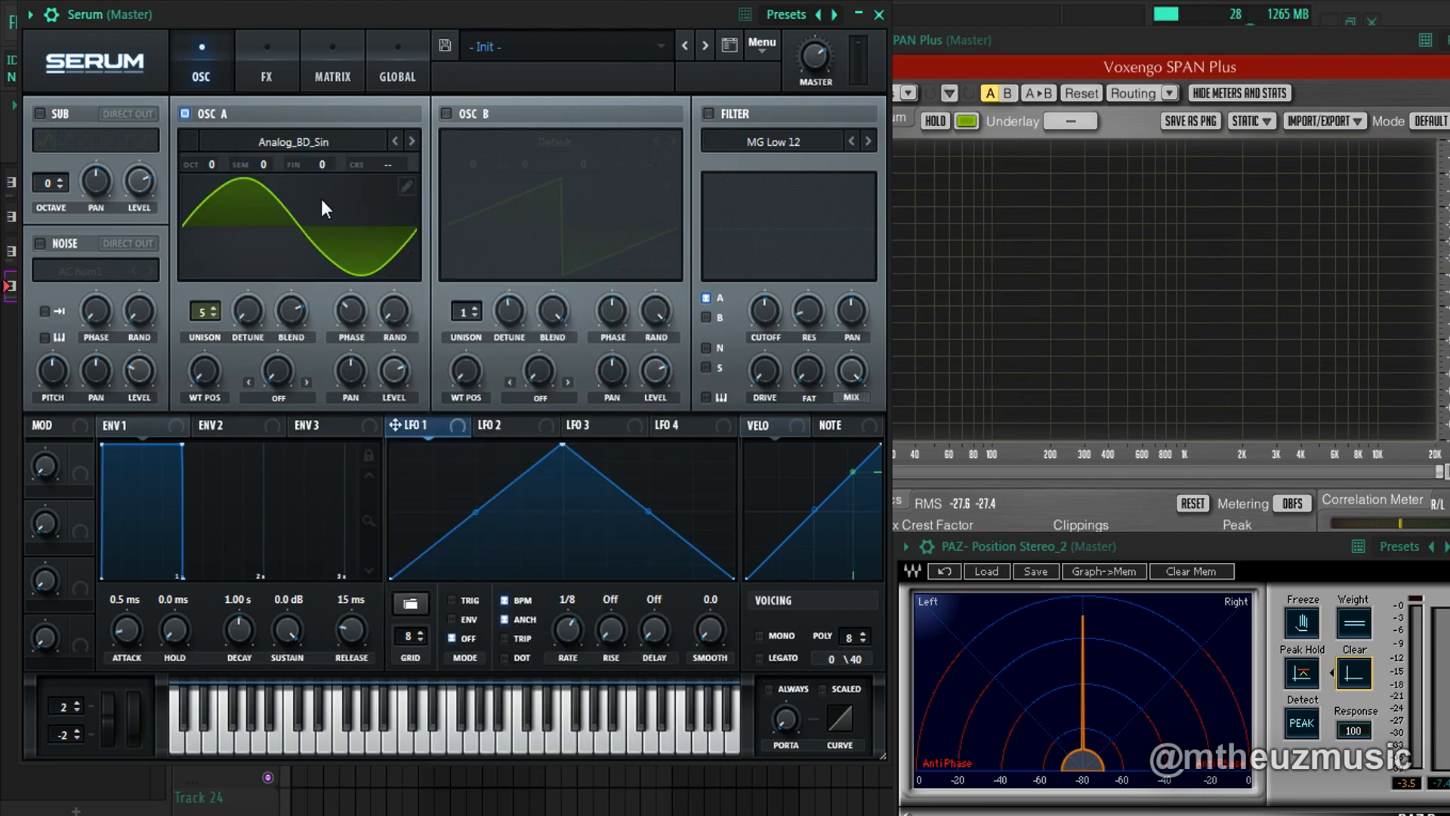
pyautogui.click(364, 251)
pyautogui.moveTo(179, 378); pyautogui.dragTo(373, 218)
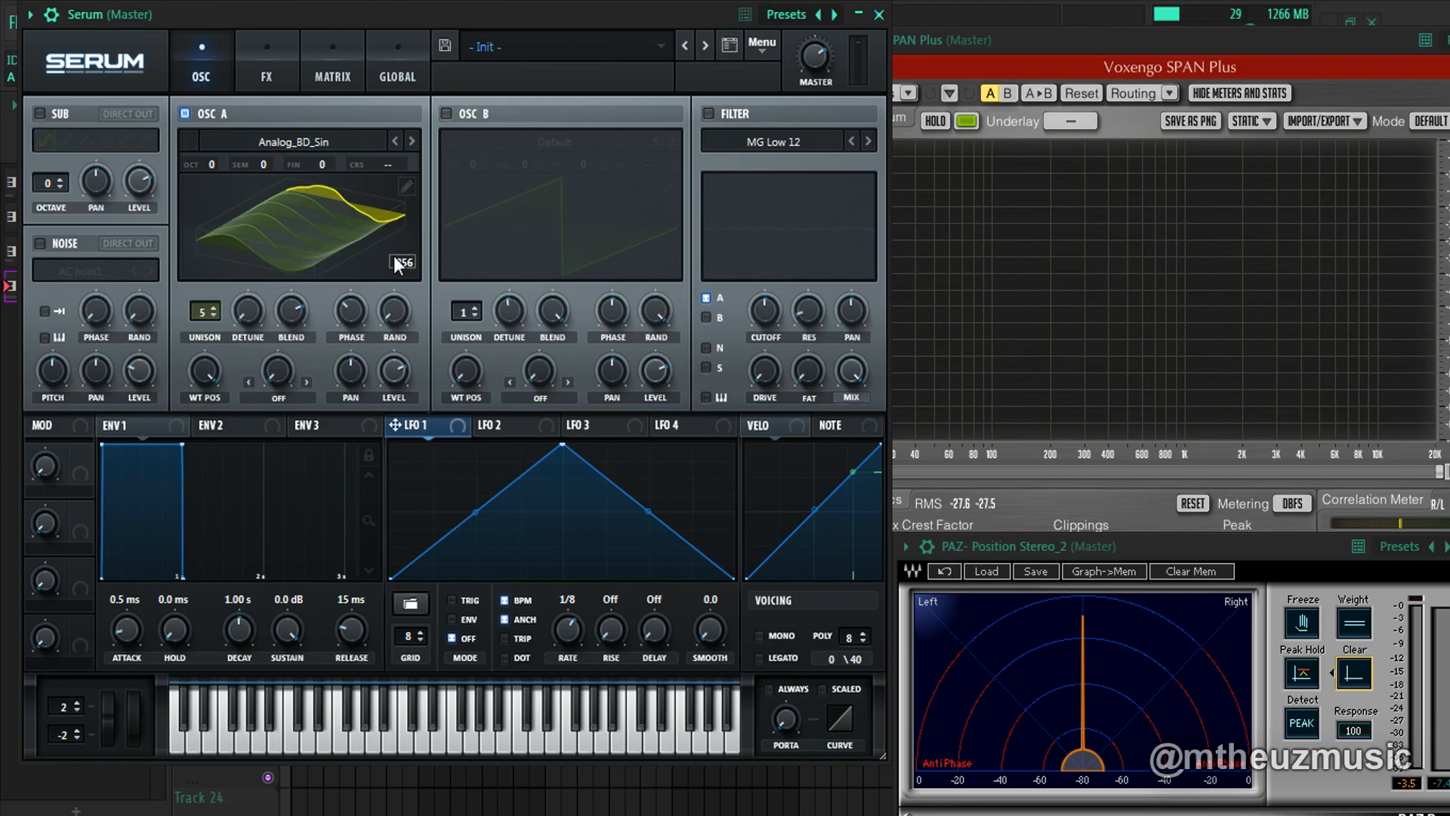
pyautogui.click(342, 221)
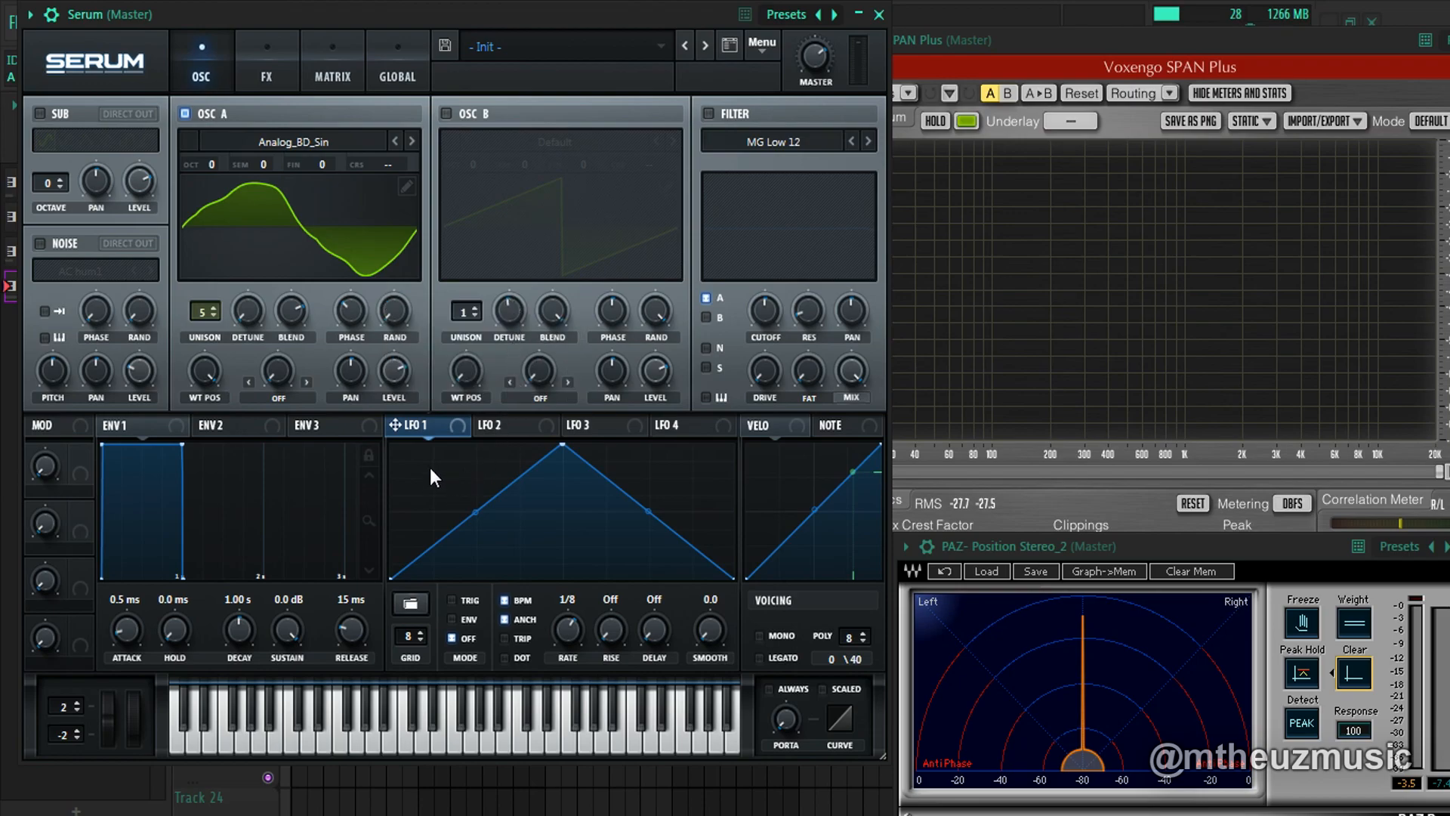
# Assign LFO 1 to oscillator A's wavetable position starting from the first frame, and set the LFO rate to 1/4 while playing a note
pyautogui.moveTo(215, 373); pyautogui.dragTo(155, 528)
pyautogui.moveTo(400, 425); pyautogui.dragTo(208, 373)
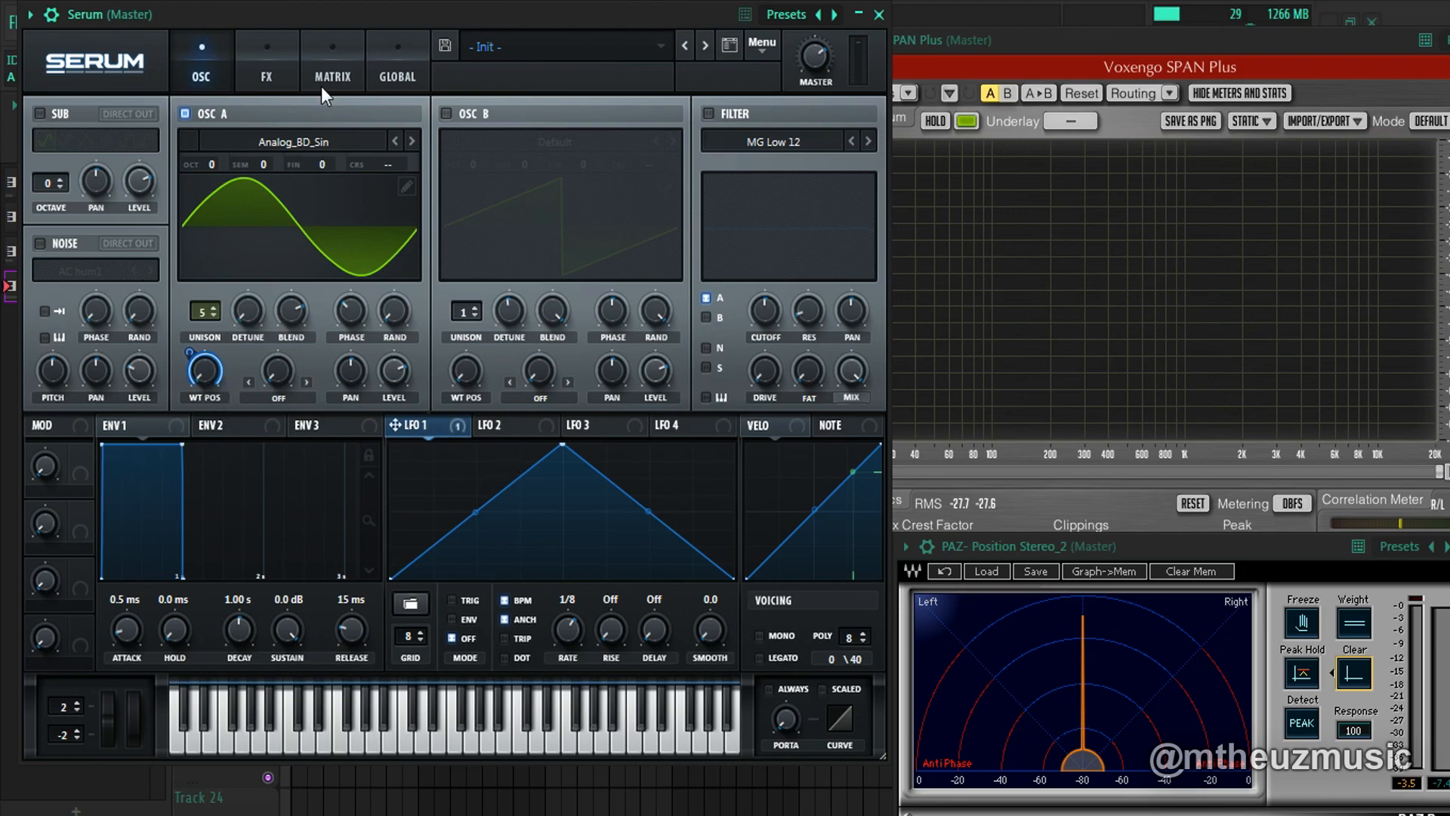
pyautogui.press('x')
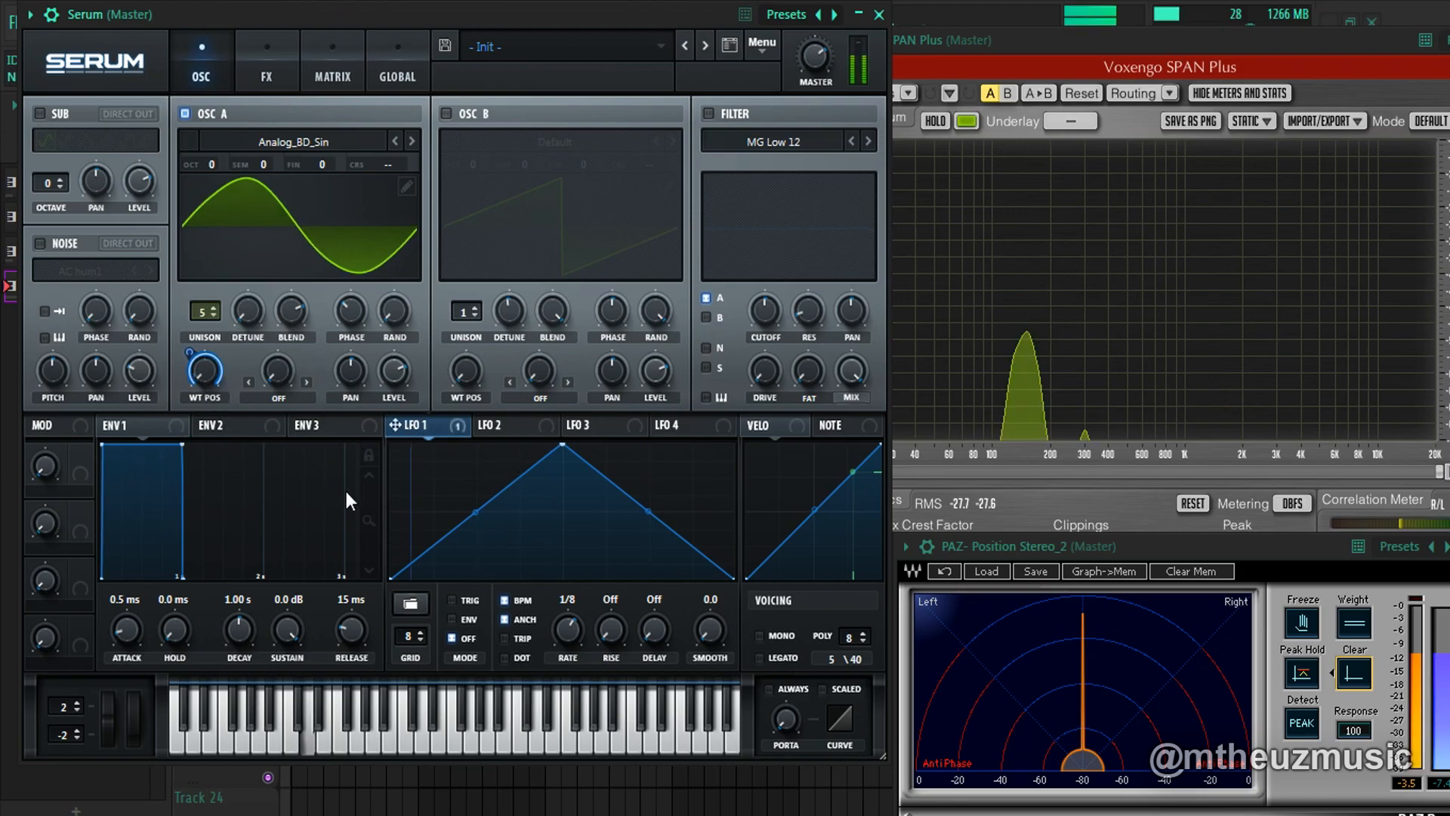
pyautogui.moveTo(567, 630)
pyautogui.mouseDown()
pyautogui.moveTo(547, 668)
pyautogui.moveTo(554, 651)
pyautogui.mouseUp()
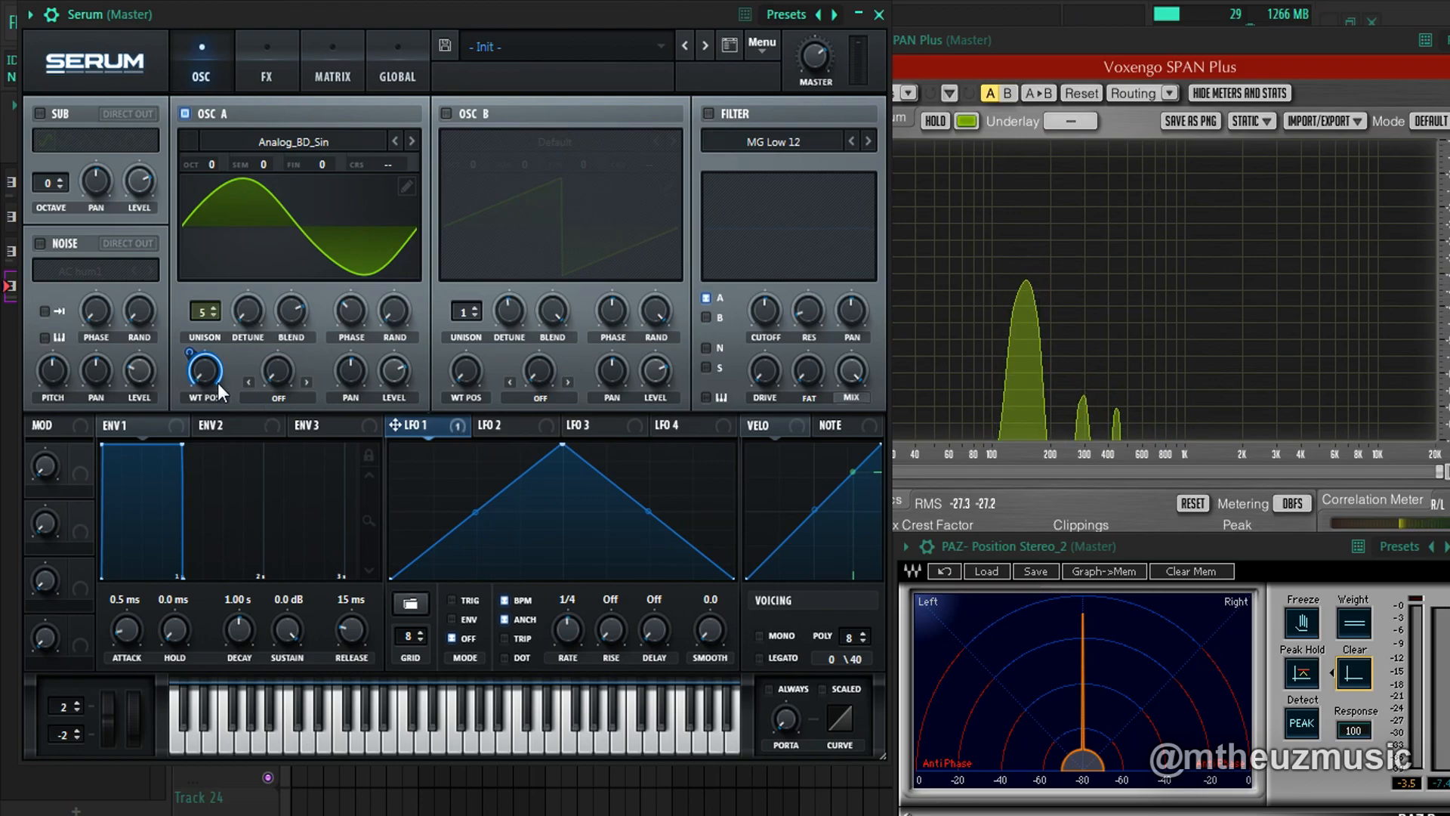
pyautogui.click(407, 269)
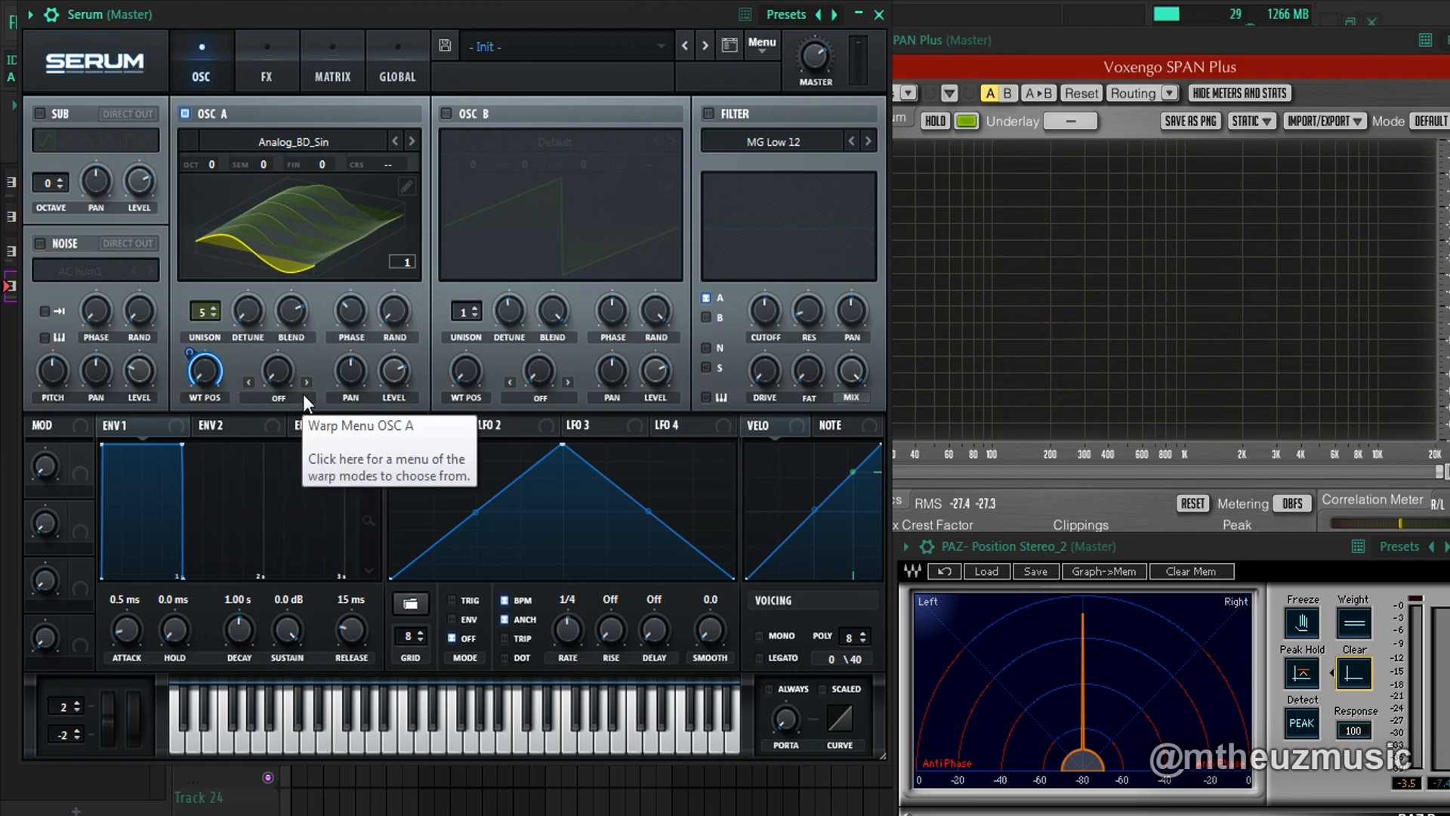
# Review oscillator A's warp modes without choosing one, and try its panning at 10R
pyautogui.click(276, 395)
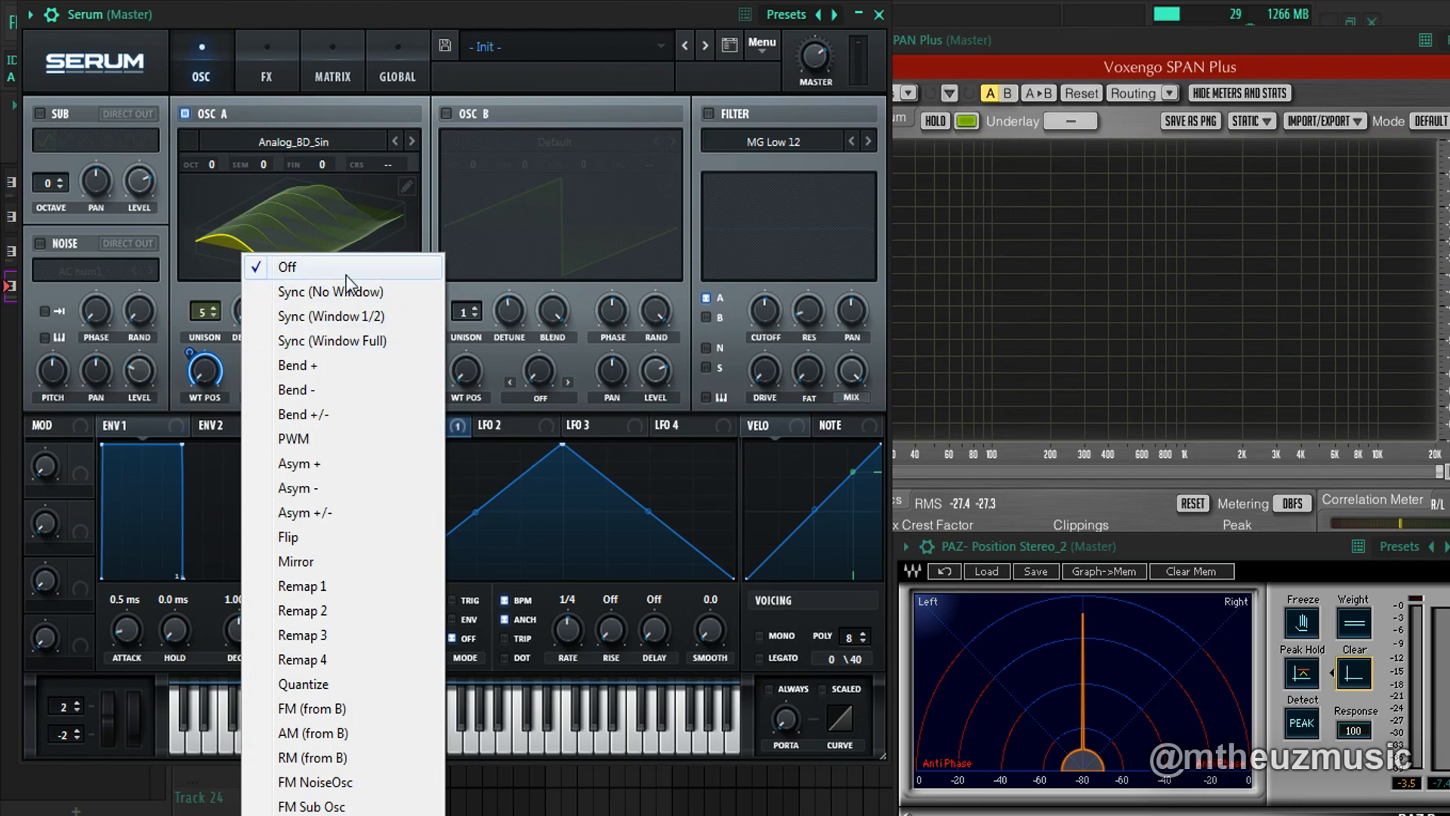
pyautogui.click(617, 15)
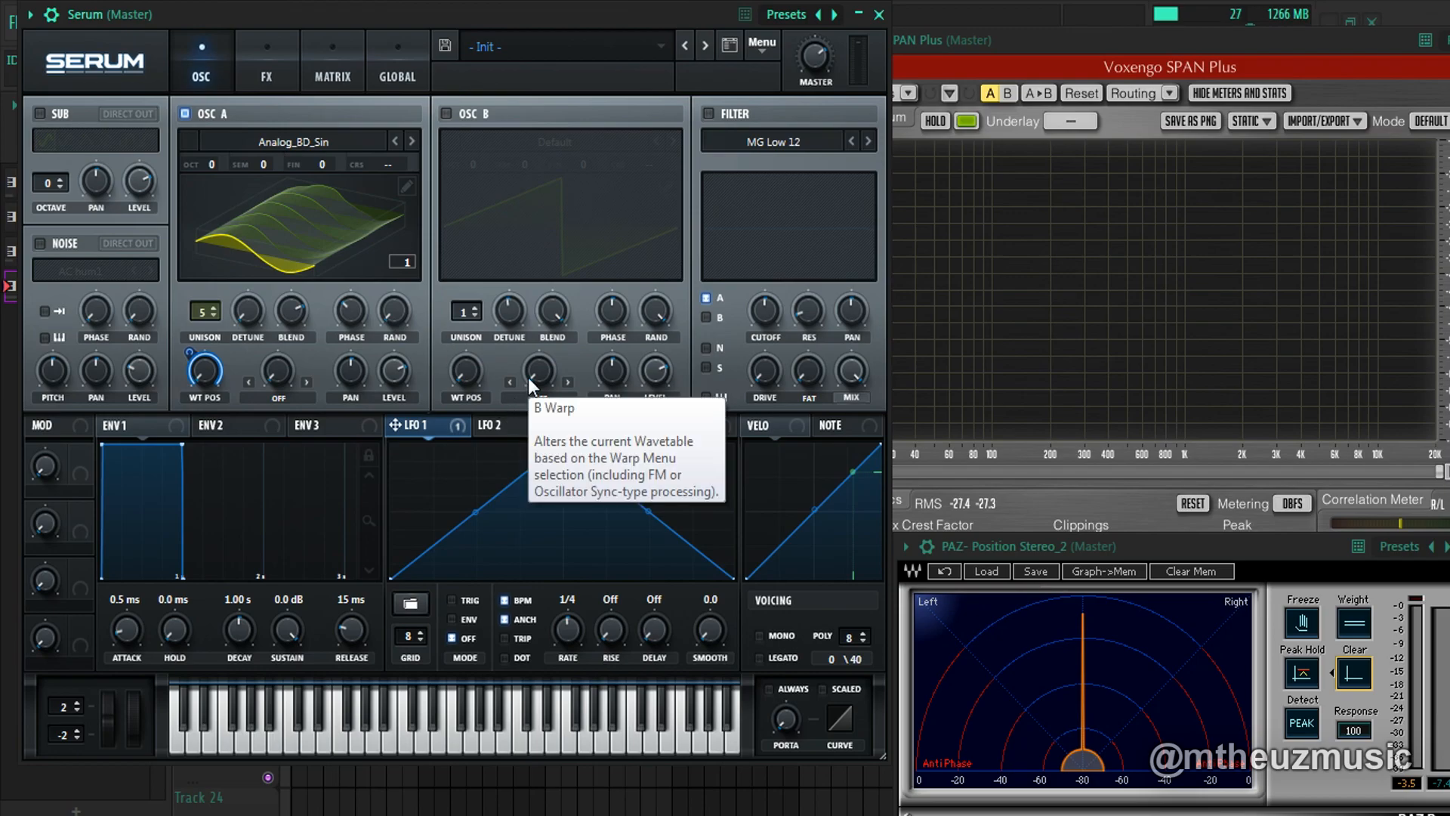
pyautogui.click(266, 401)
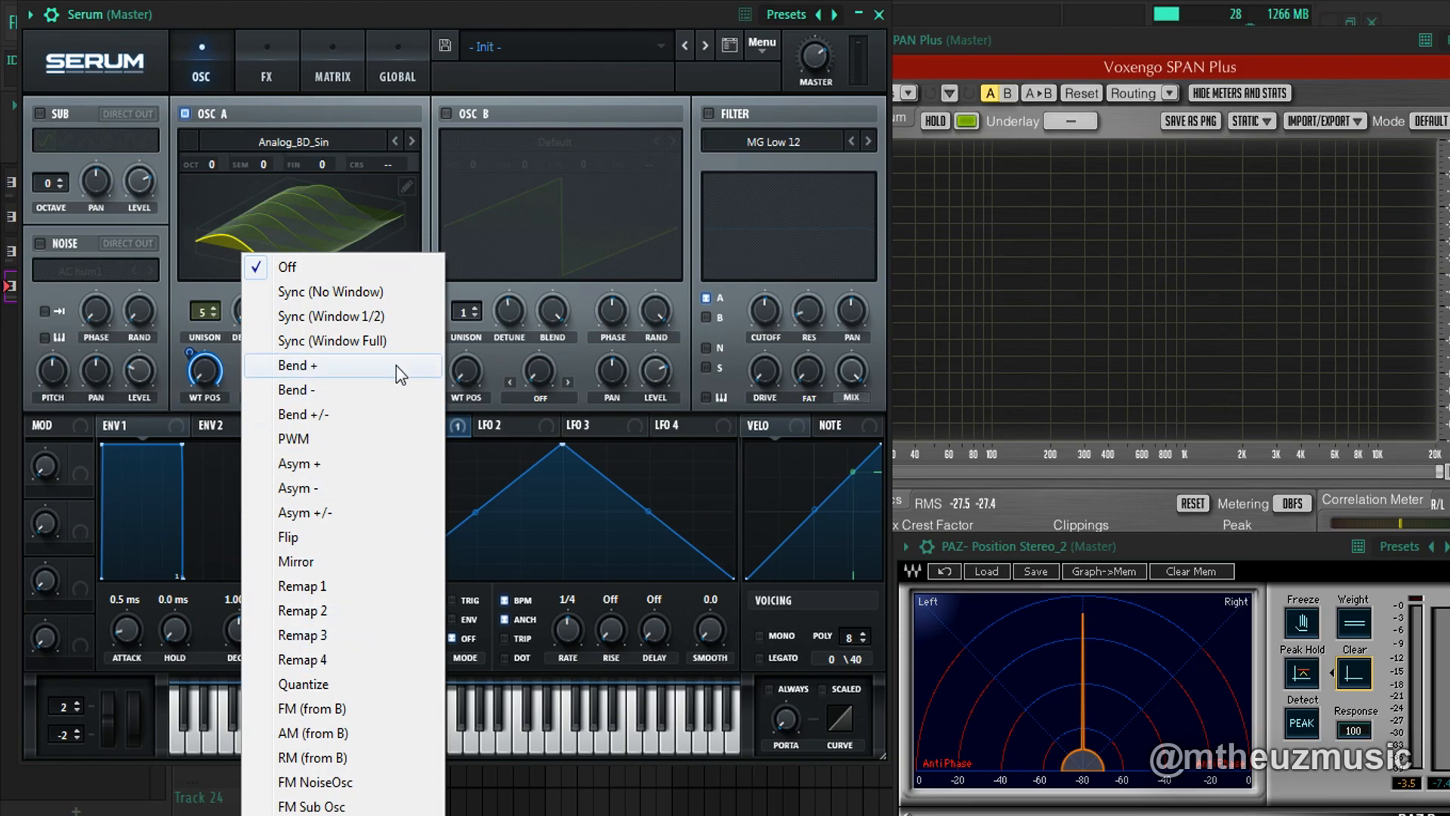
pyautogui.click(355, 200)
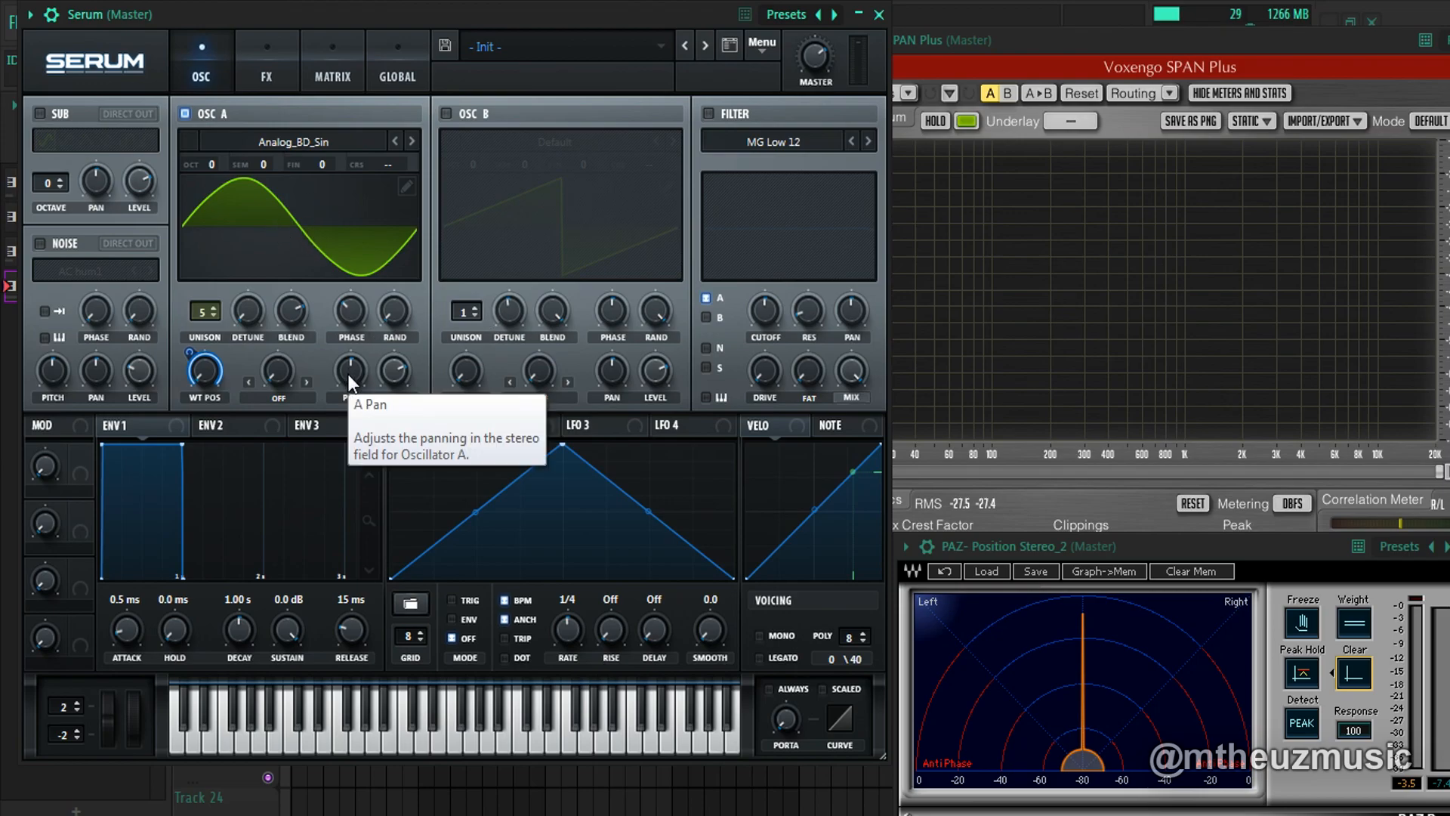
pyautogui.moveTo(349, 382); pyautogui.dragTo(360, 381)
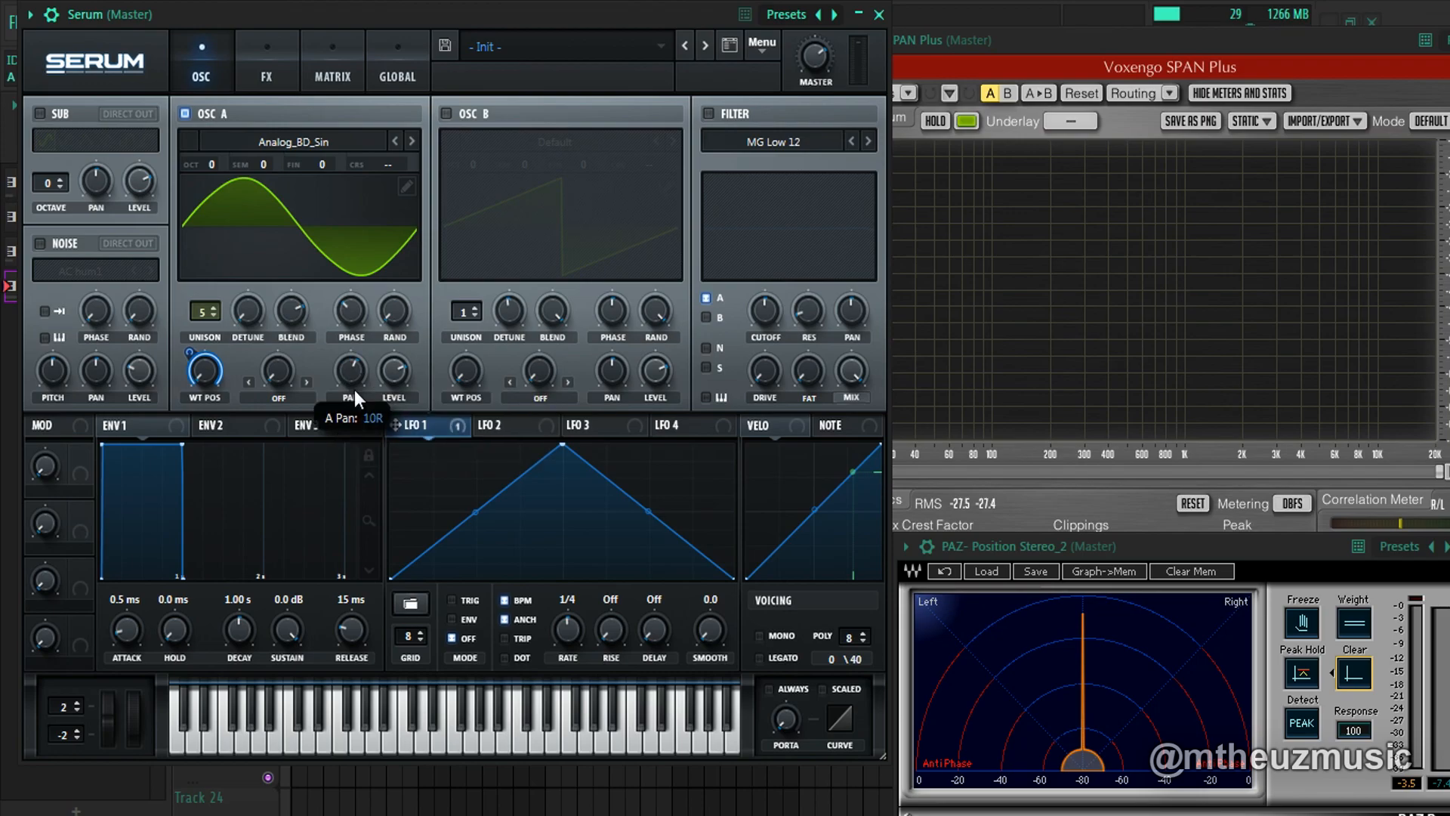
# Load Basic Shapes in oscillator A, and clear all modulators from its wavetable position before moving it to the saw shape in frame 2
pyautogui.click(256, 143)
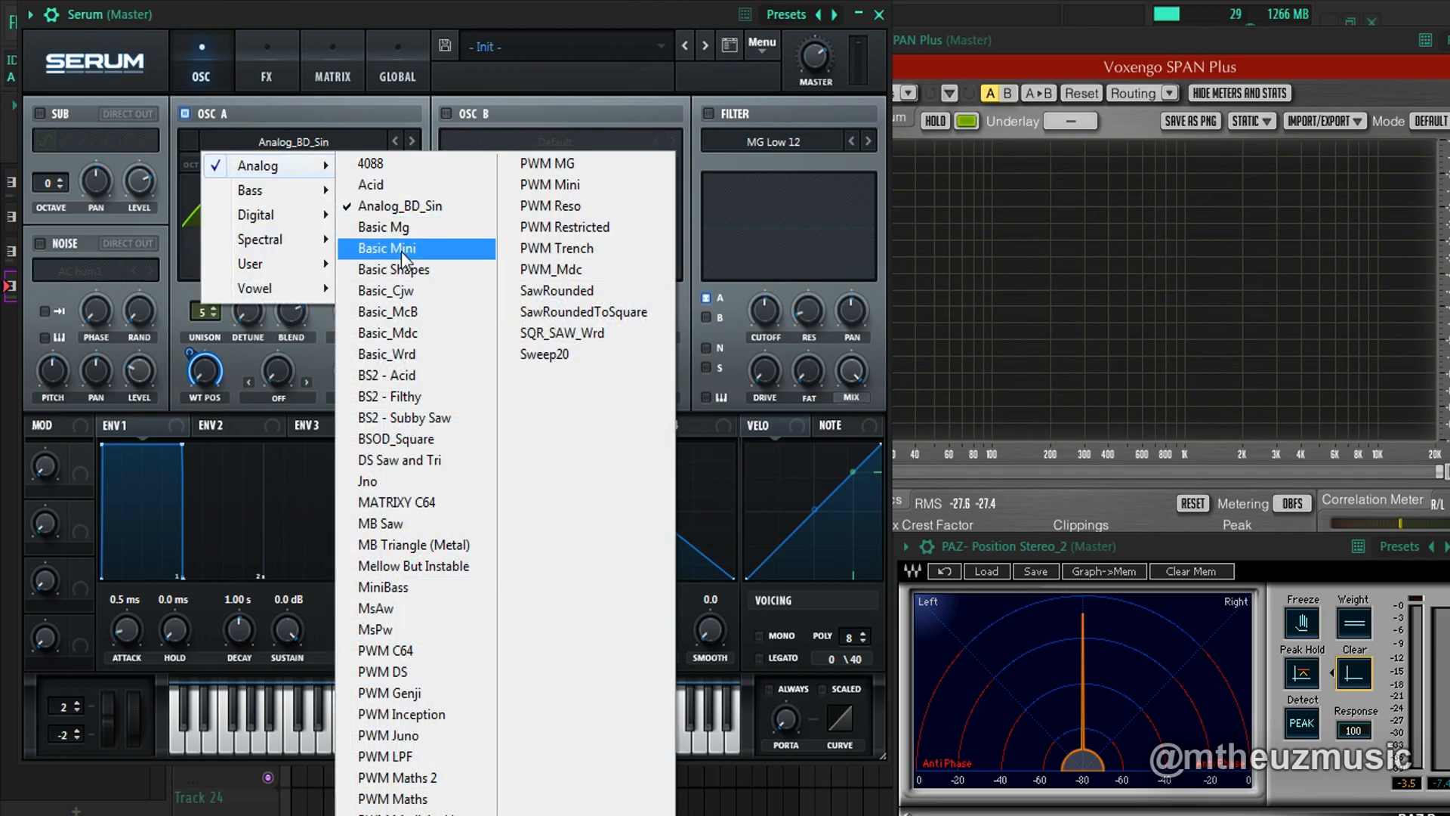
pyautogui.rightClick(200, 370)
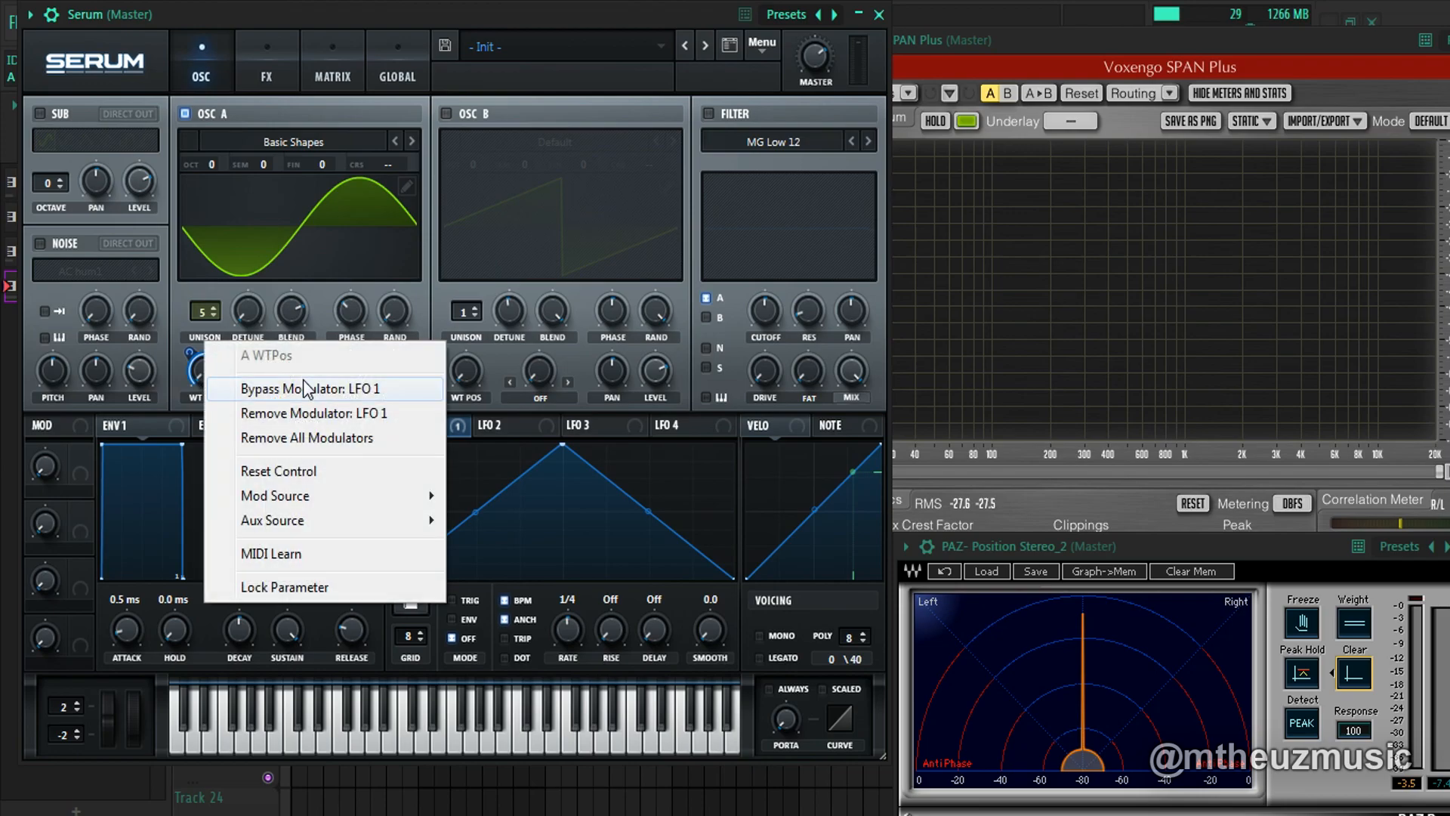
pyautogui.click(349, 434)
pyautogui.moveTo(204, 370); pyautogui.dragTo(219, 318)
# Enable oscillator B and load the Analog wavetable Basic Shapes in it
pyautogui.click(445, 113)
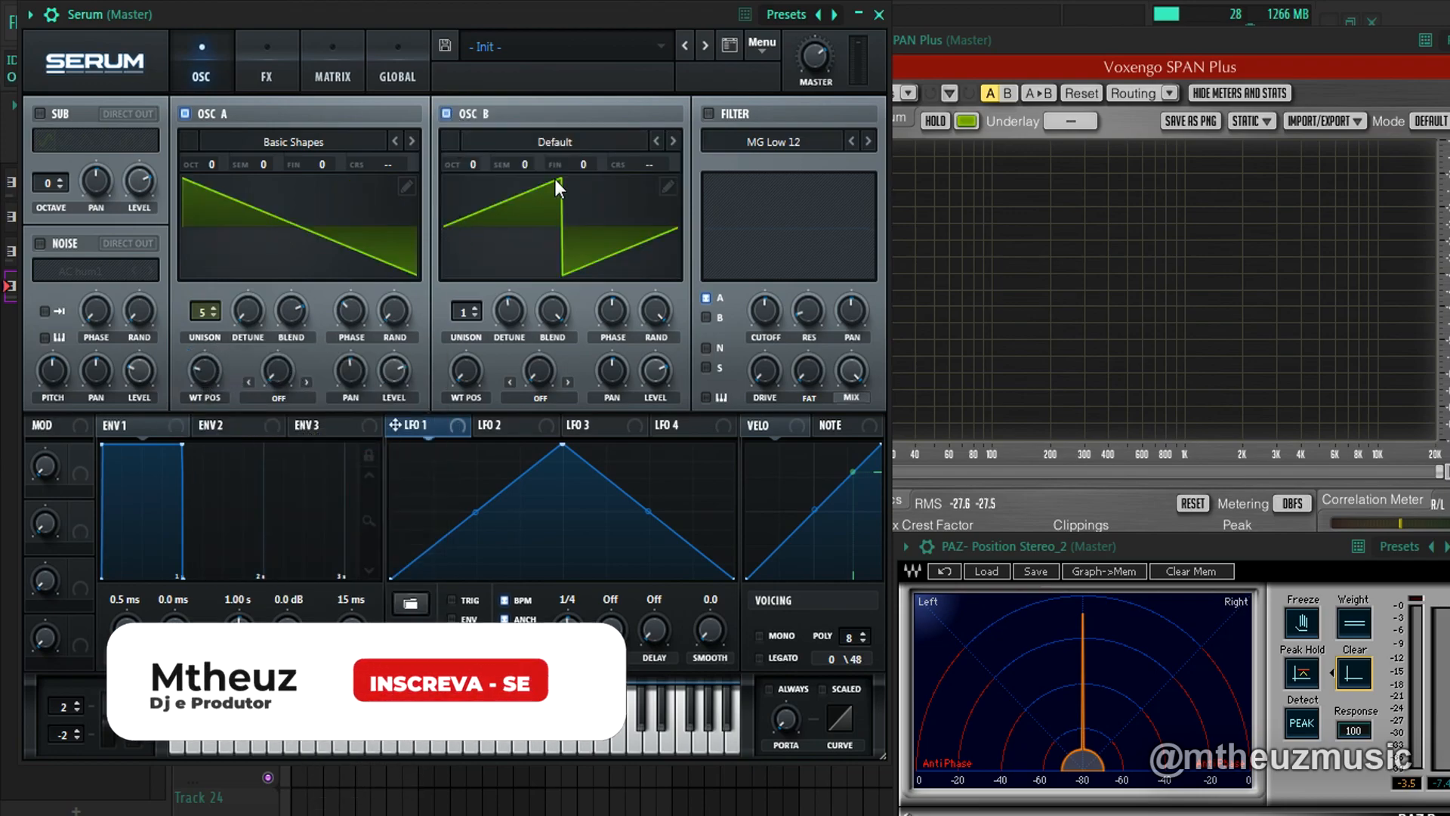
pyautogui.click(556, 142)
pyautogui.moveTo(515, 164)
pyautogui.click(654, 270)
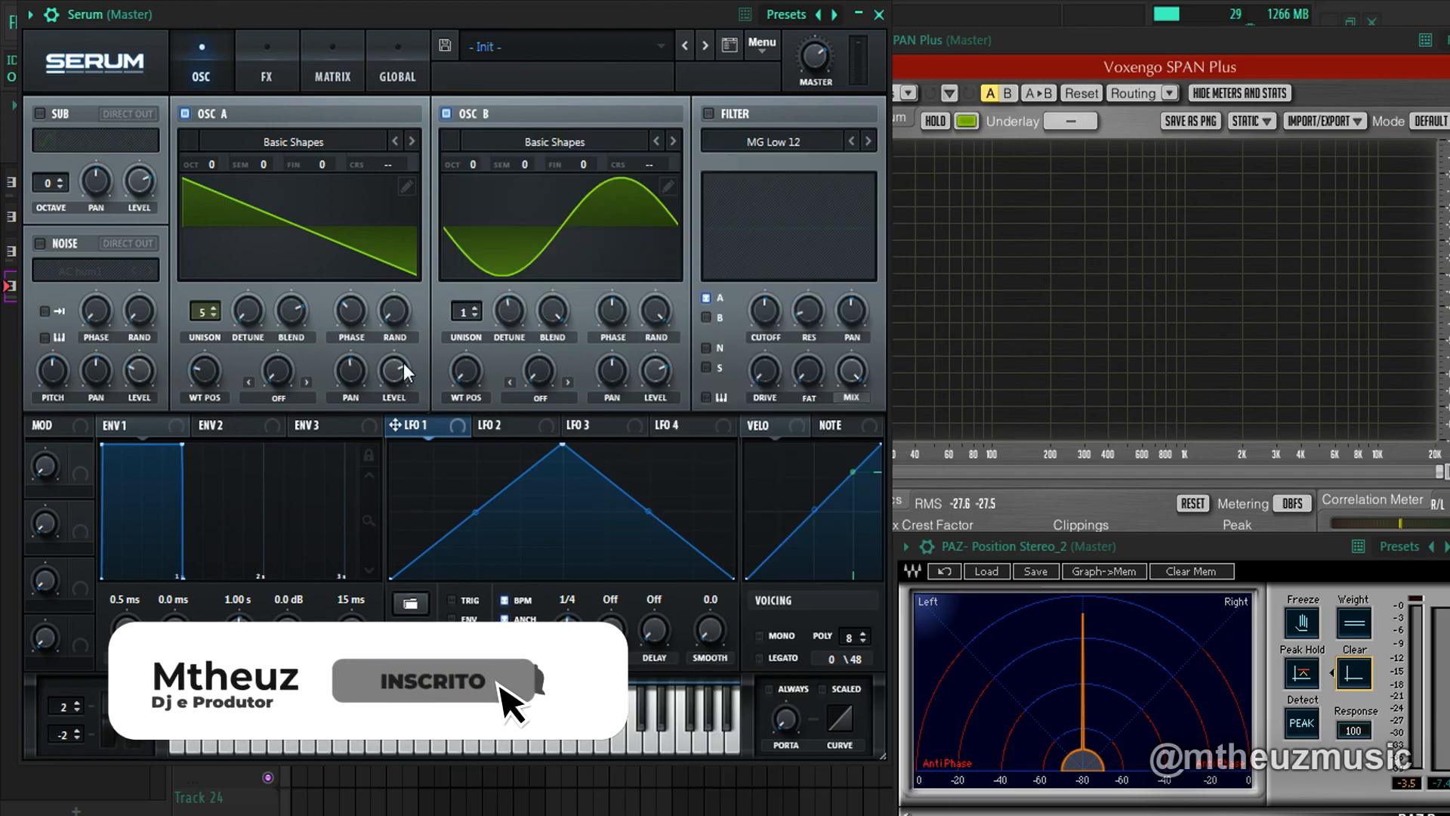
# Pan oscillators A and B to opposite sides, with oscillator A's unison reset to 1 voice, and play a note
pyautogui.moveTo(611, 374)
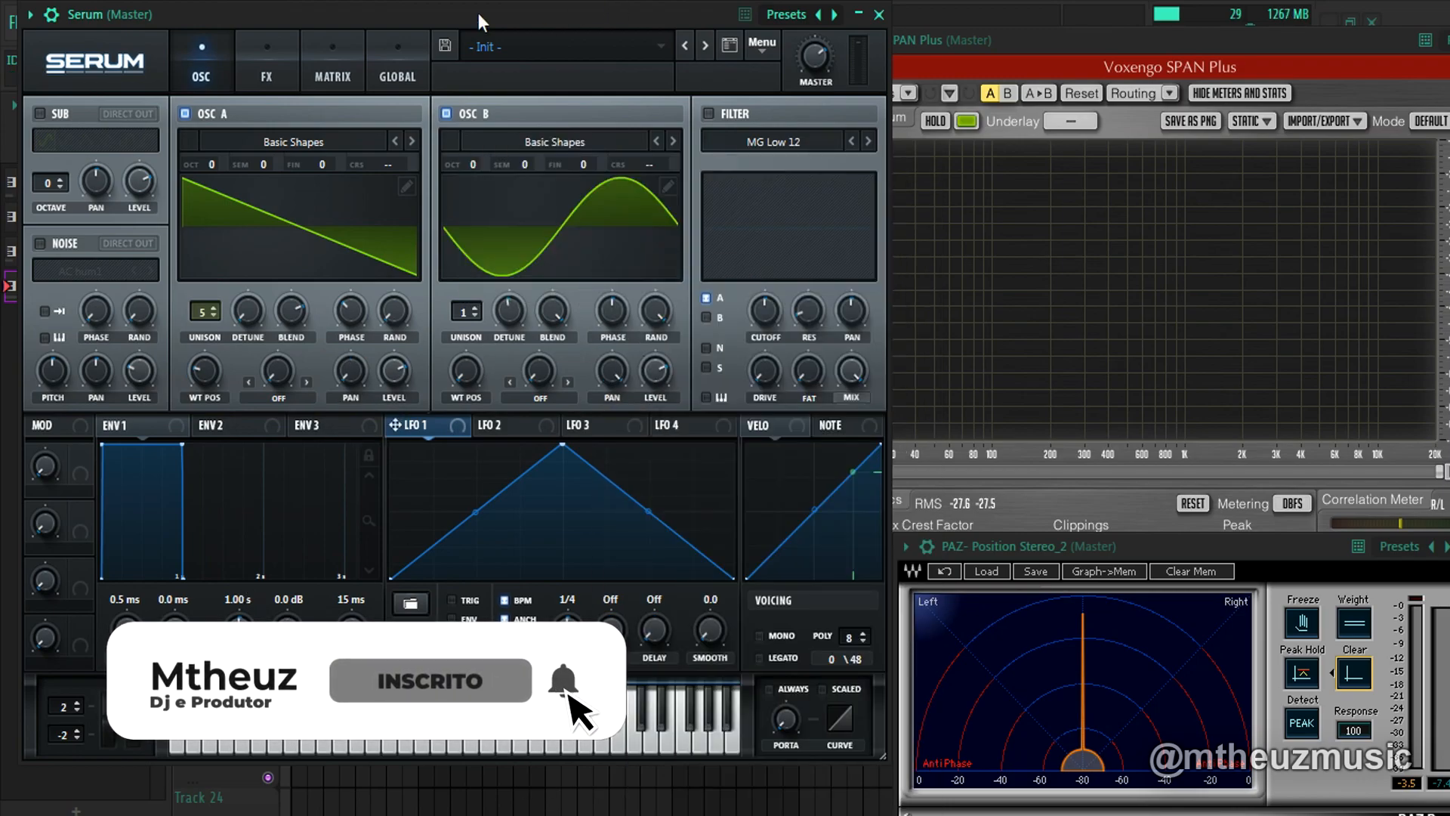
pyautogui.doubleClick(210, 320)
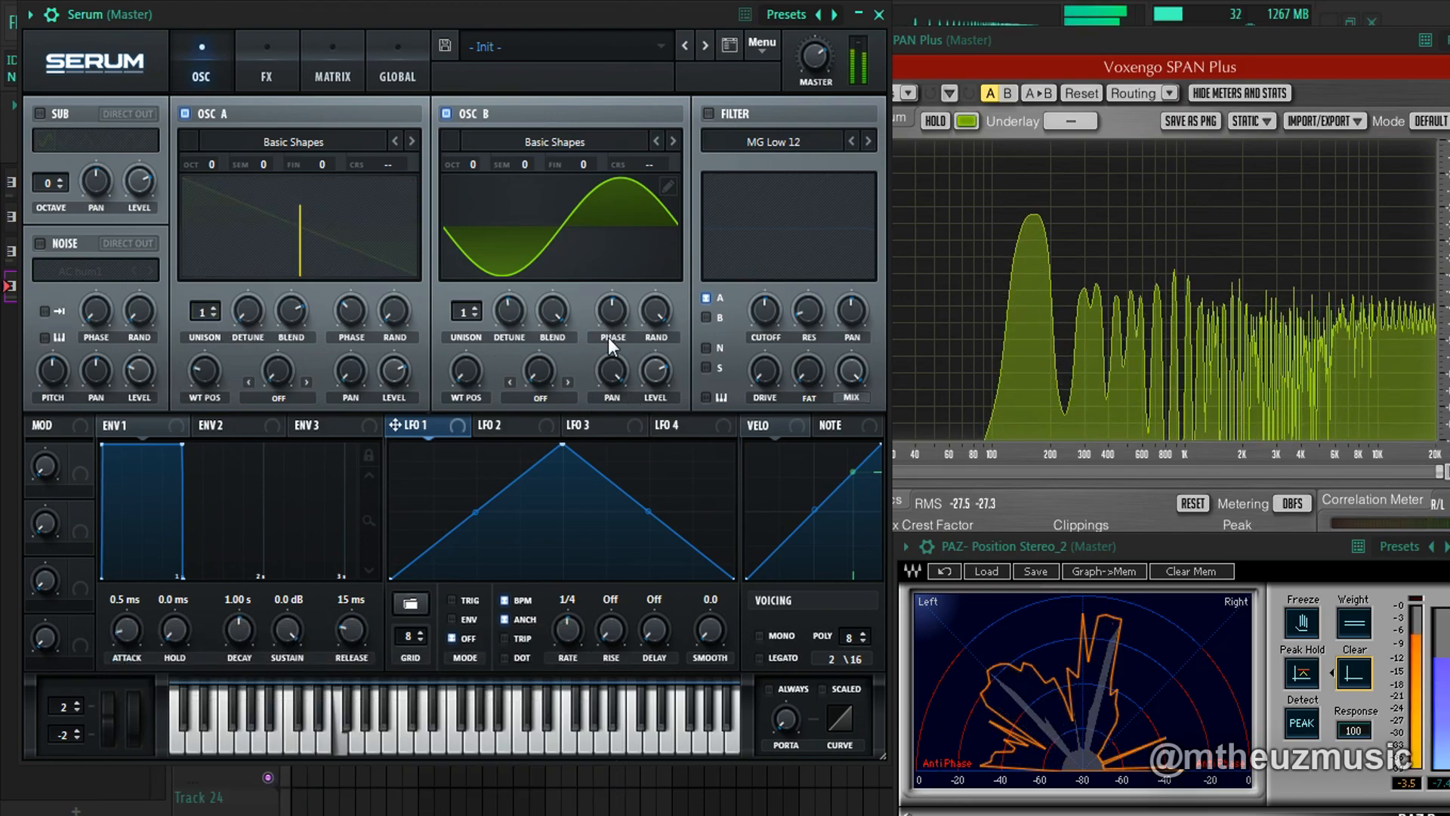
pyautogui.click(364, 219)
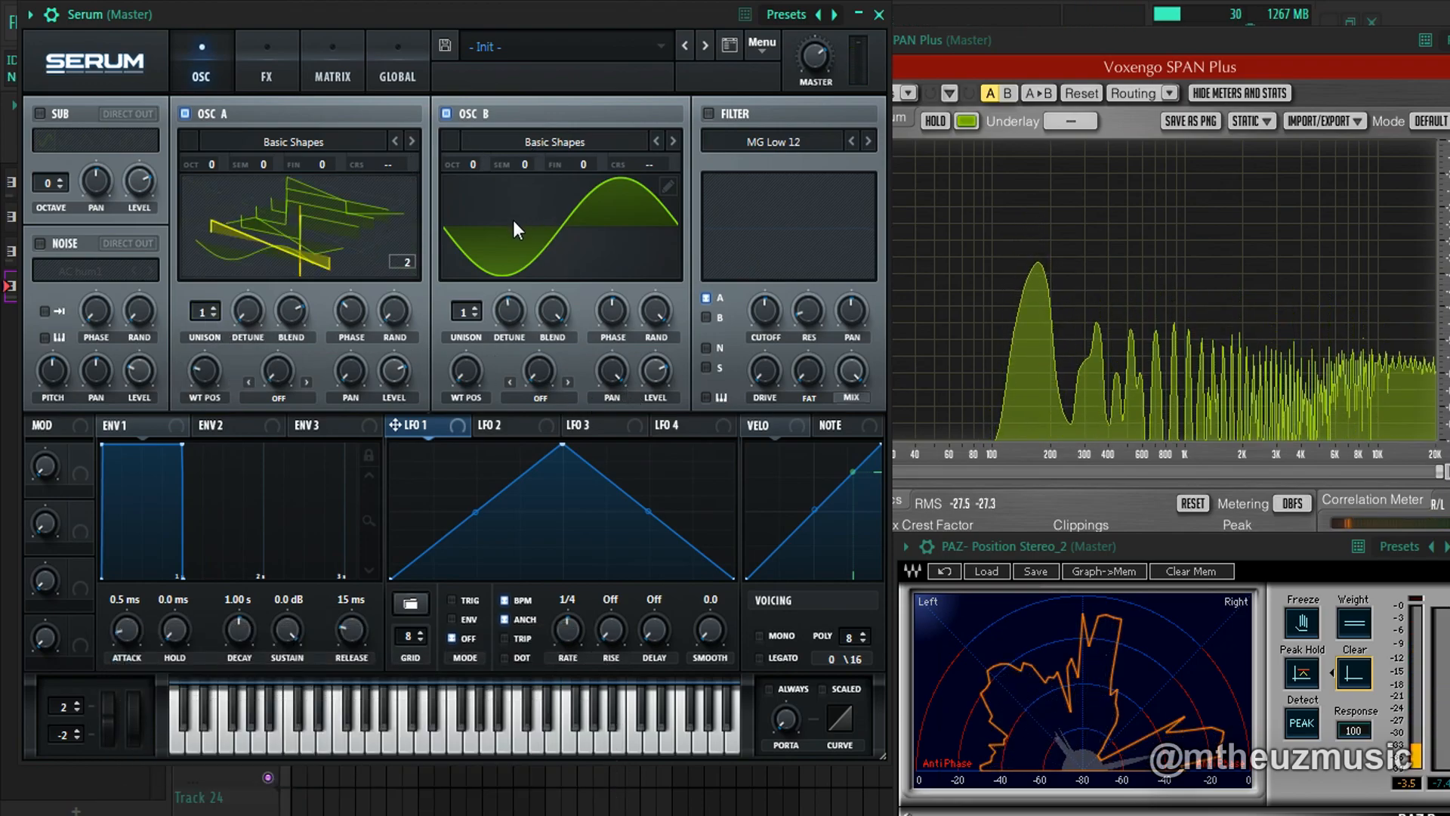
# Move oscillator B's wavetable position from the sine to the saw shape
pyautogui.click(549, 145)
pyautogui.moveTo(464, 369); pyautogui.dragTo(467, 334)
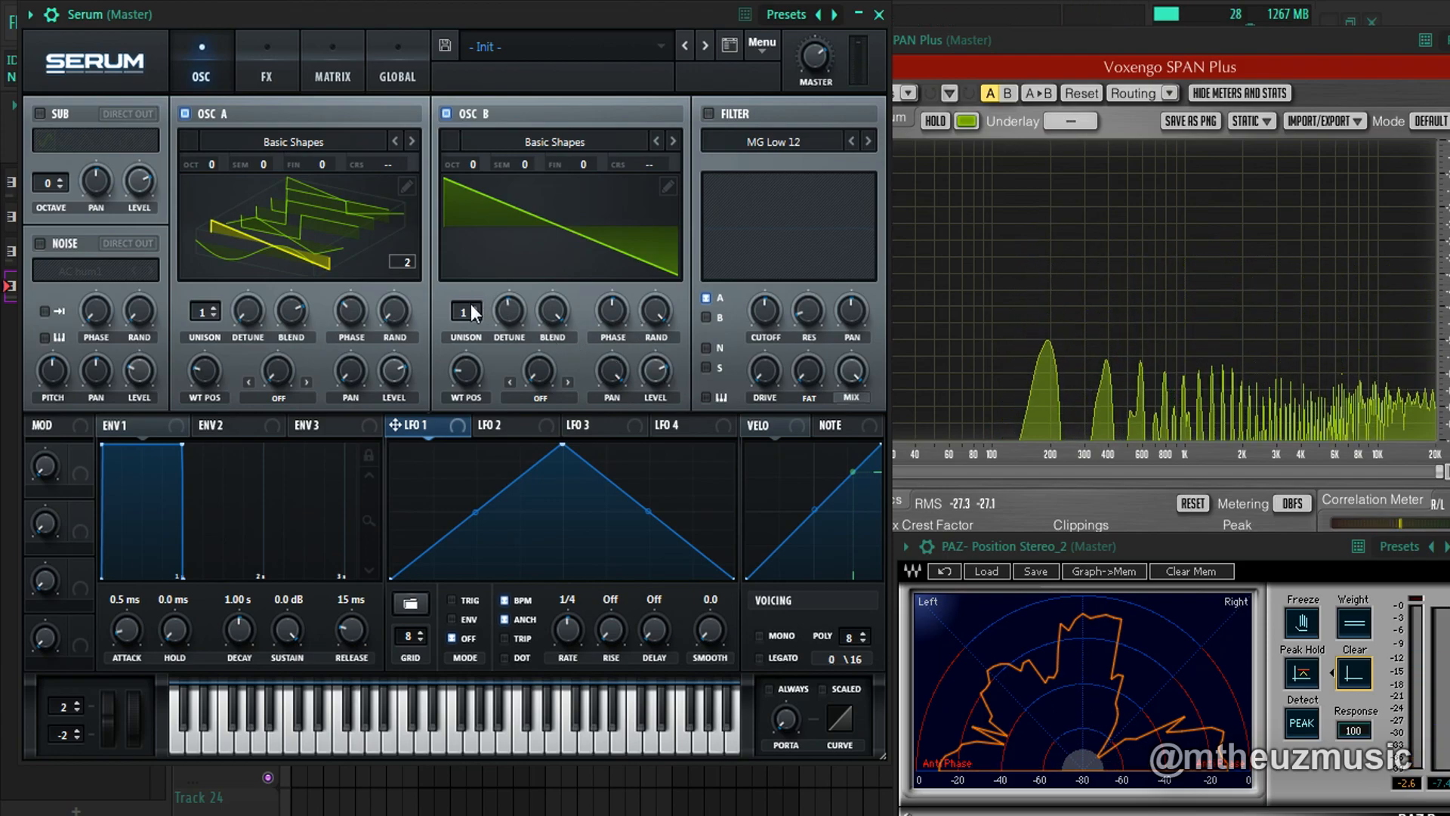
# Set unison to 6 voices on oscillator A and 5 on oscillator B, and play a note to compare the stereo image
pyautogui.moveTo(467, 310); pyautogui.dragTo(484, 302)
pyautogui.moveTo(205, 312); pyautogui.dragTo(261, 277)
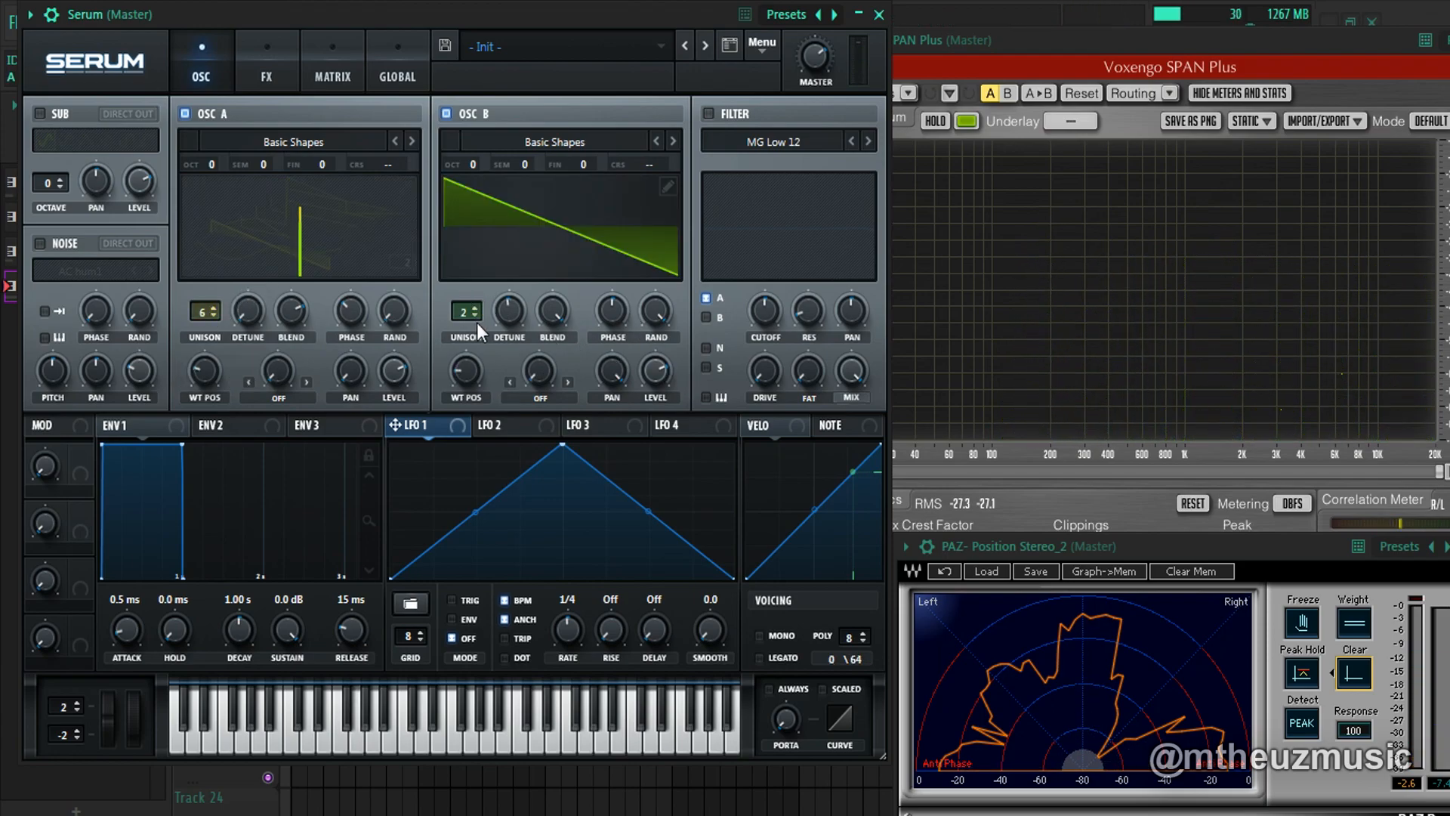
pyautogui.moveTo(472, 310); pyautogui.dragTo(473, 293)
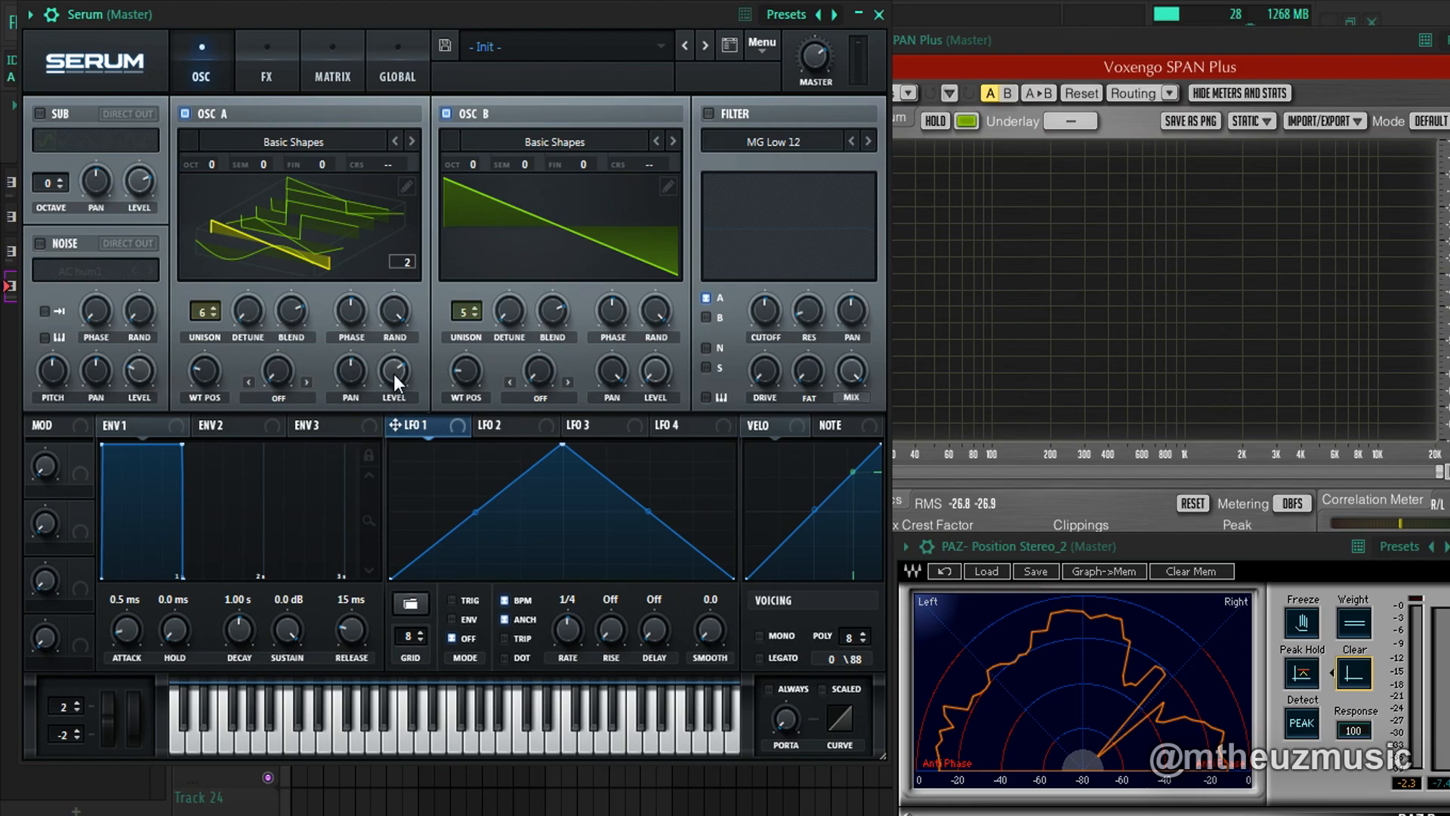
pyautogui.press('space')
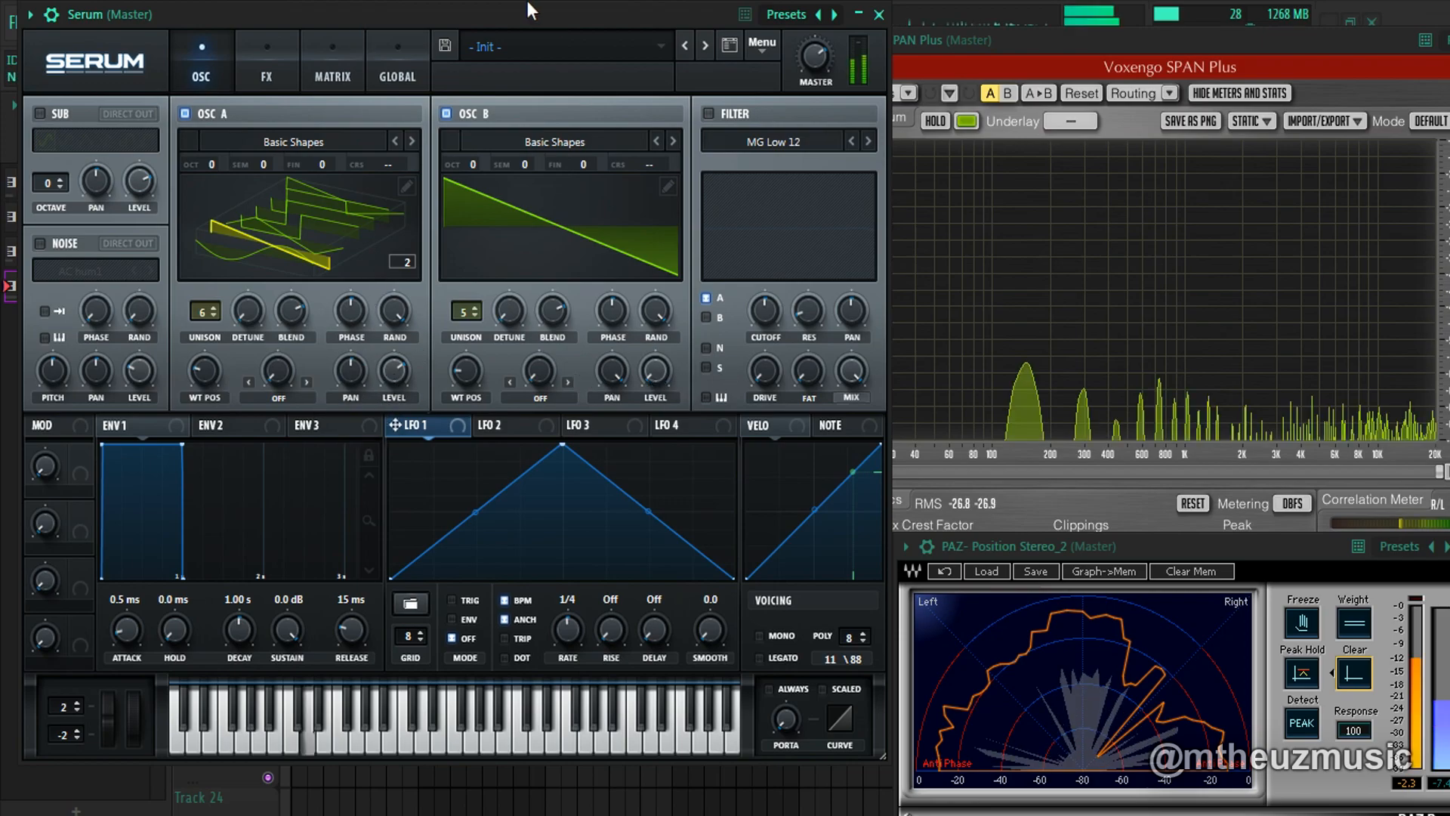
# Move oscillator B's wavetable position to the square shape and enable the sub oscillator with direct out
pyautogui.moveTo(459, 396); pyautogui.dragTo(491, 297)
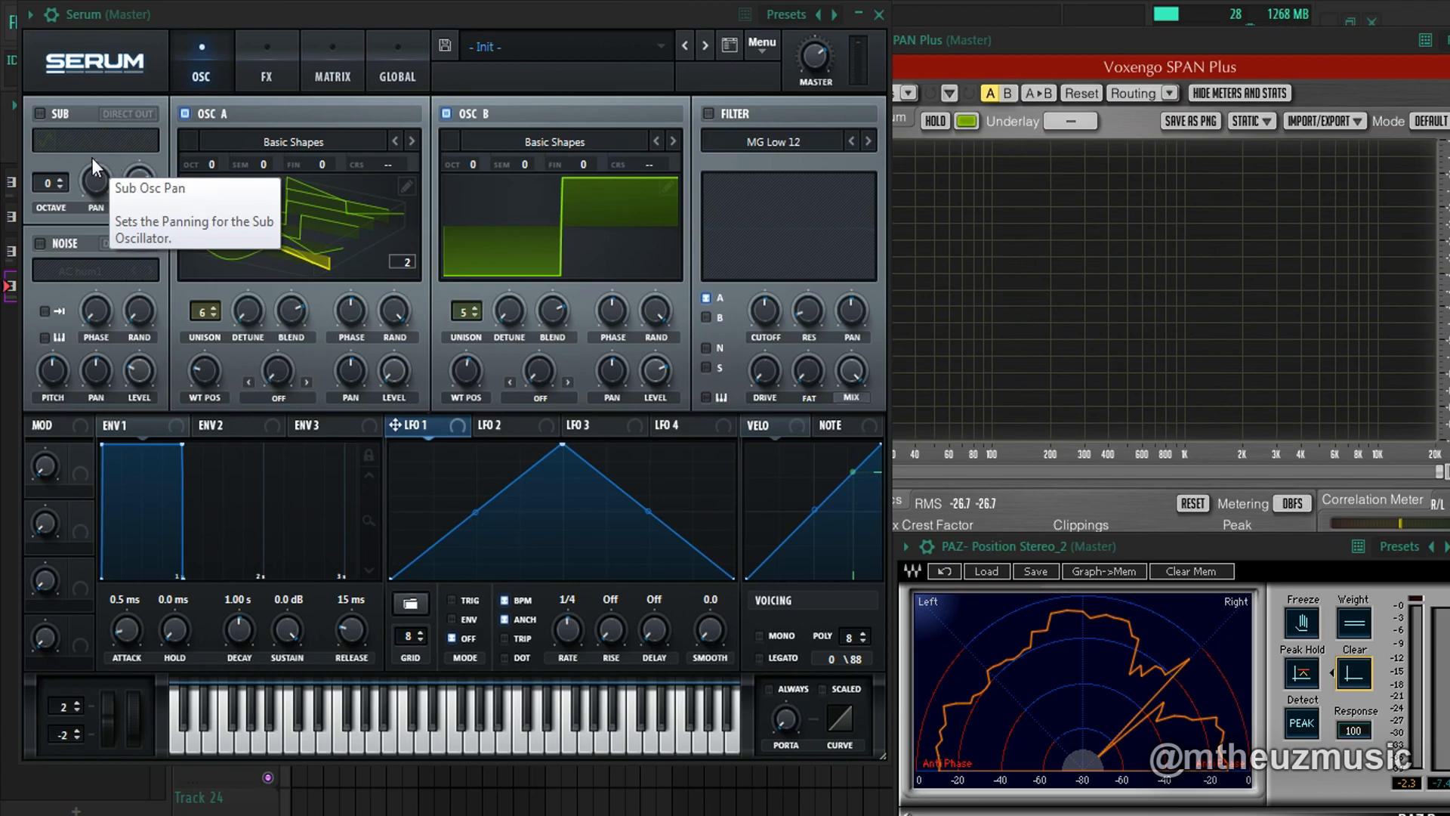
pyautogui.click(40, 115)
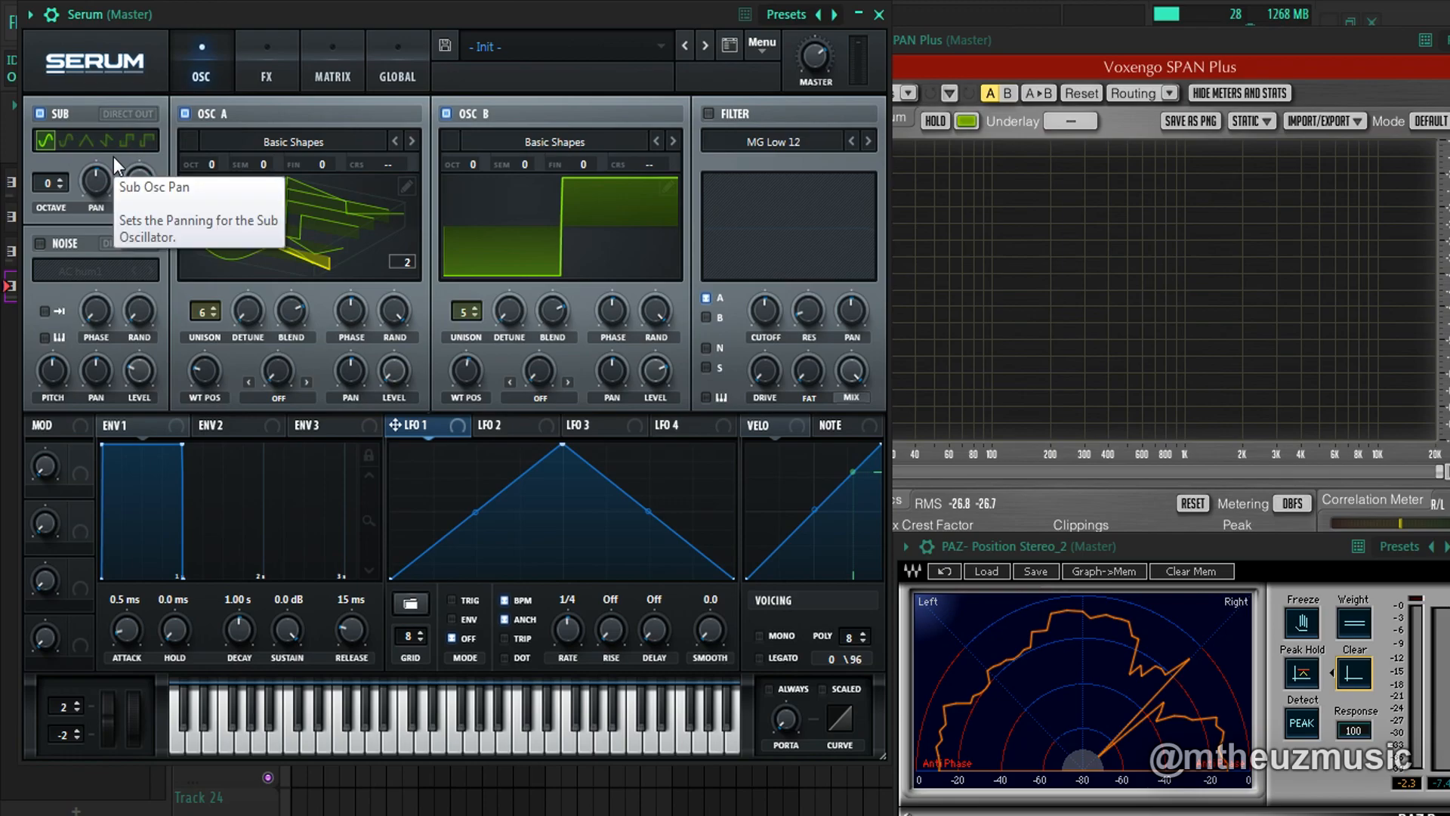
pyautogui.click(129, 113)
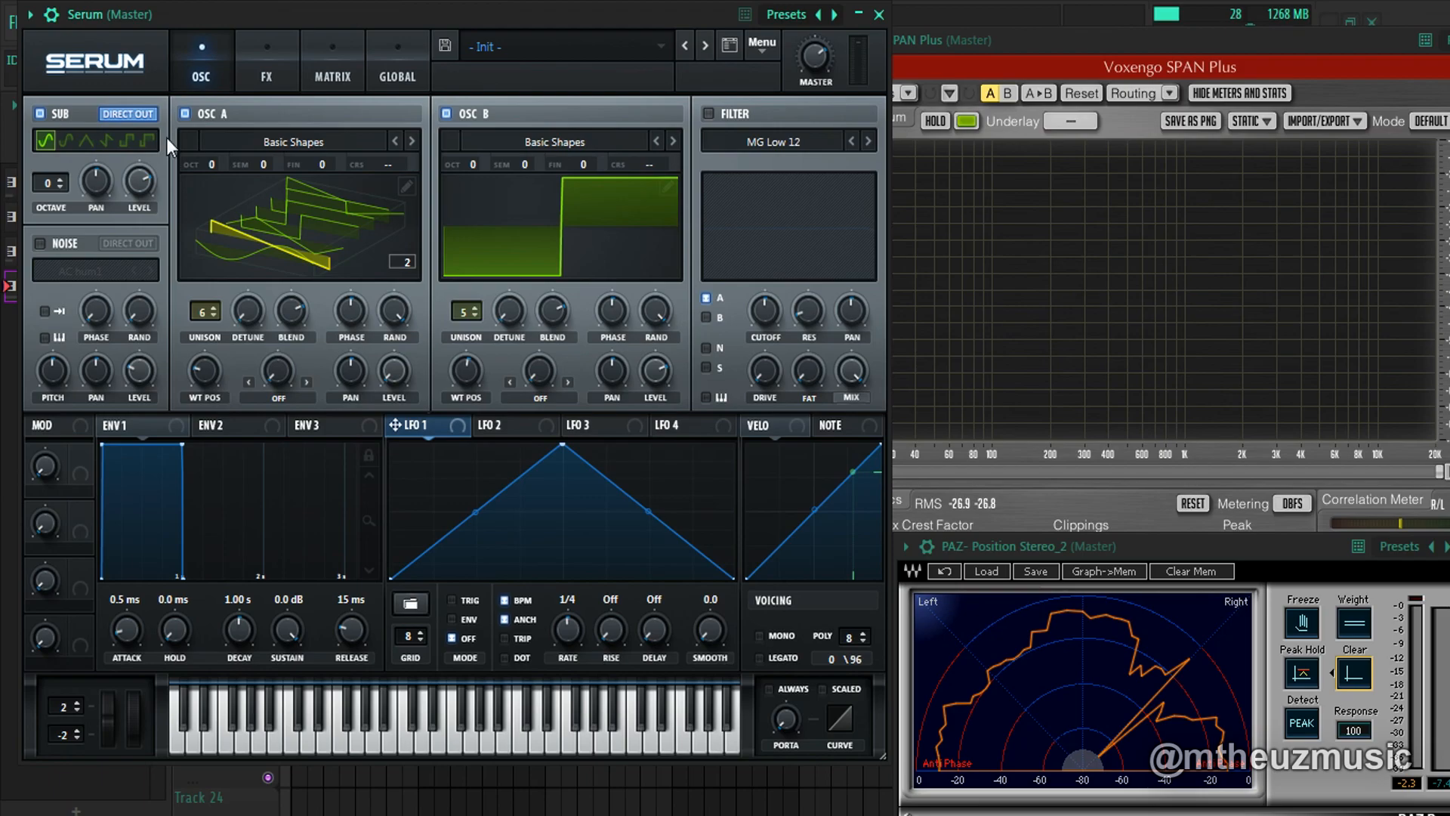
# Isolate oscillator A in 2D waveform view by turning off oscillator B and the sub, and play notes to check its spectrum
pyautogui.click(977, 40)
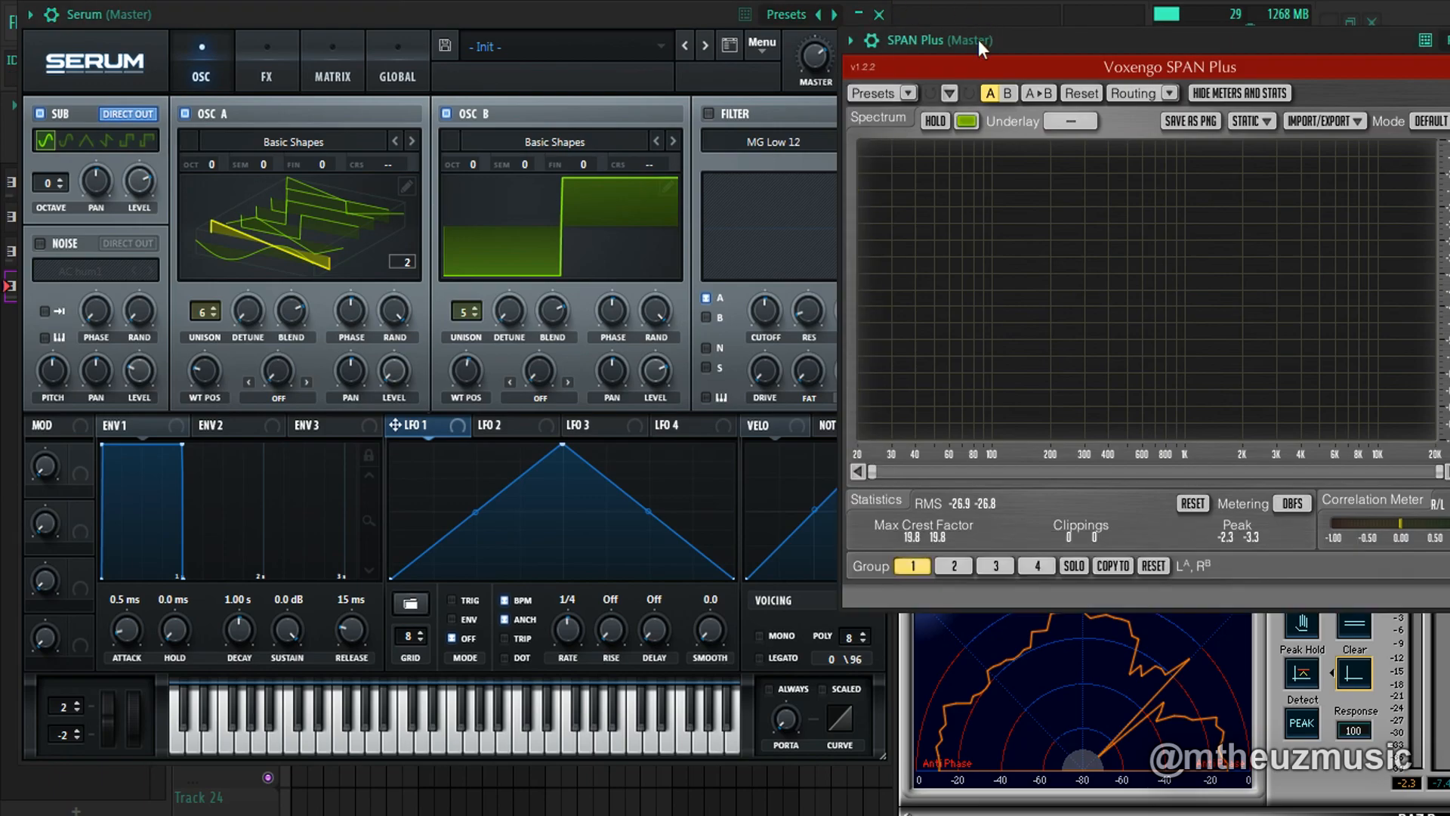
pyautogui.click(307, 174)
pyautogui.click(447, 114)
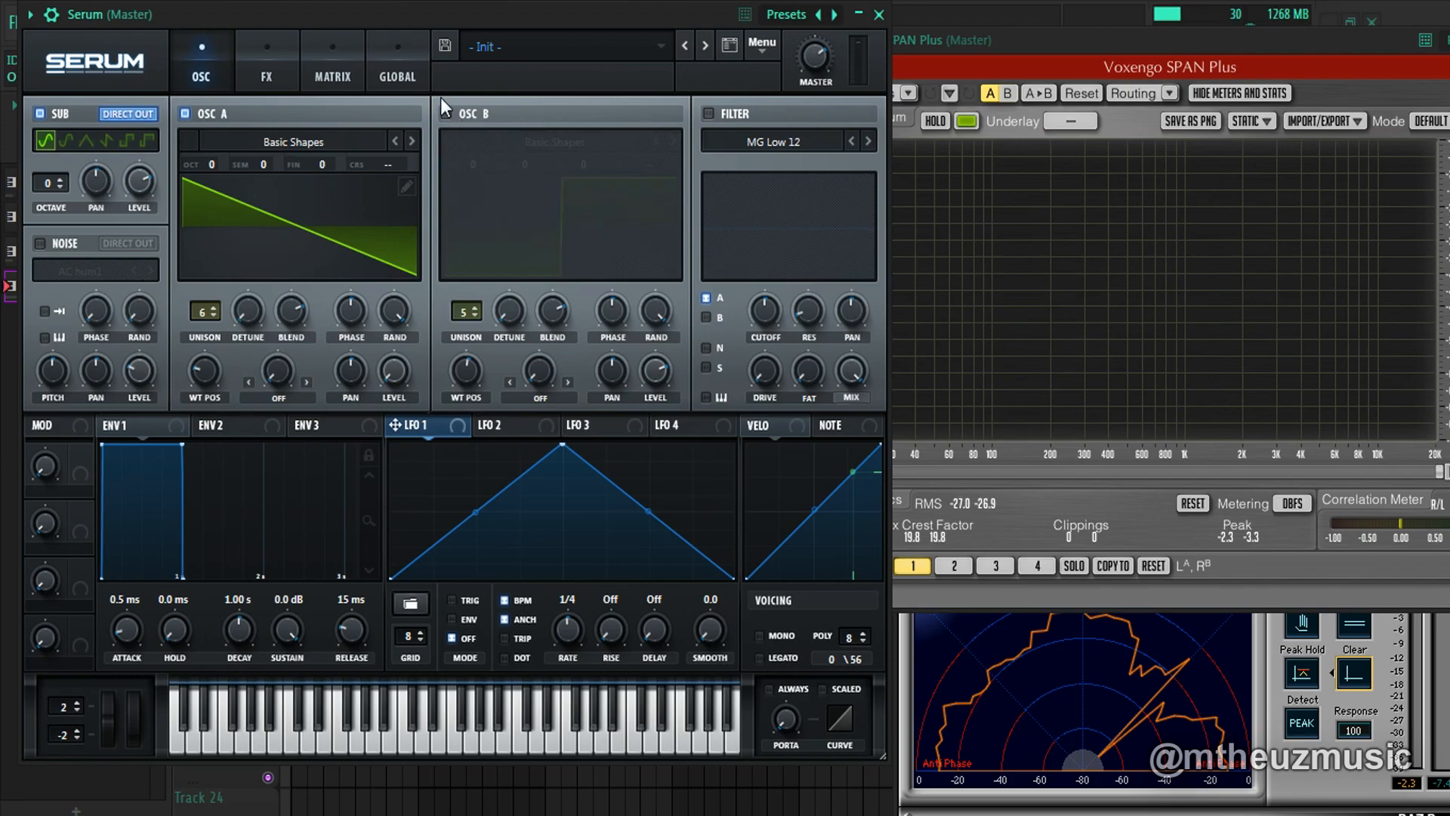
pyautogui.click(41, 112)
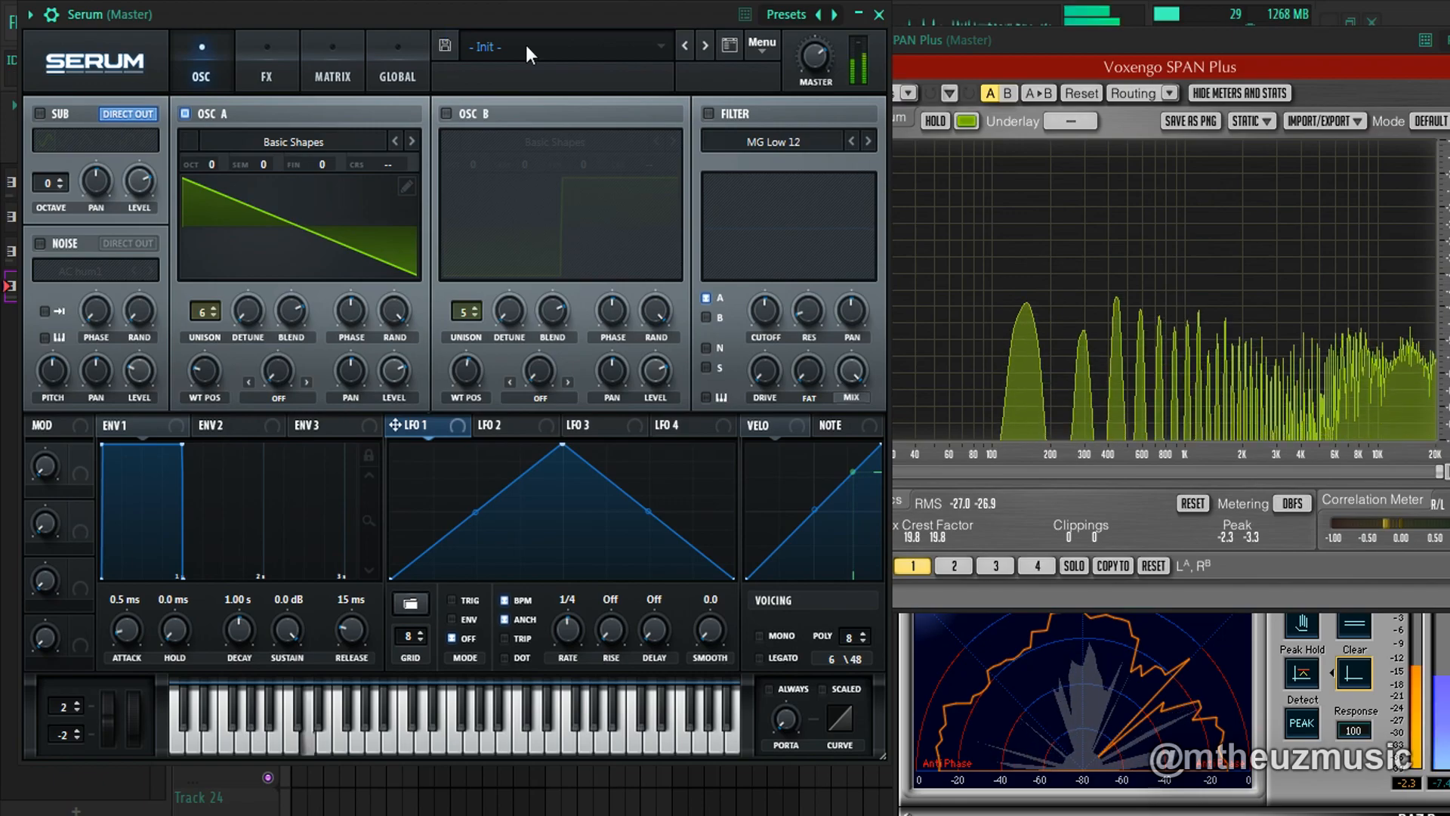
pyautogui.click(1043, 59)
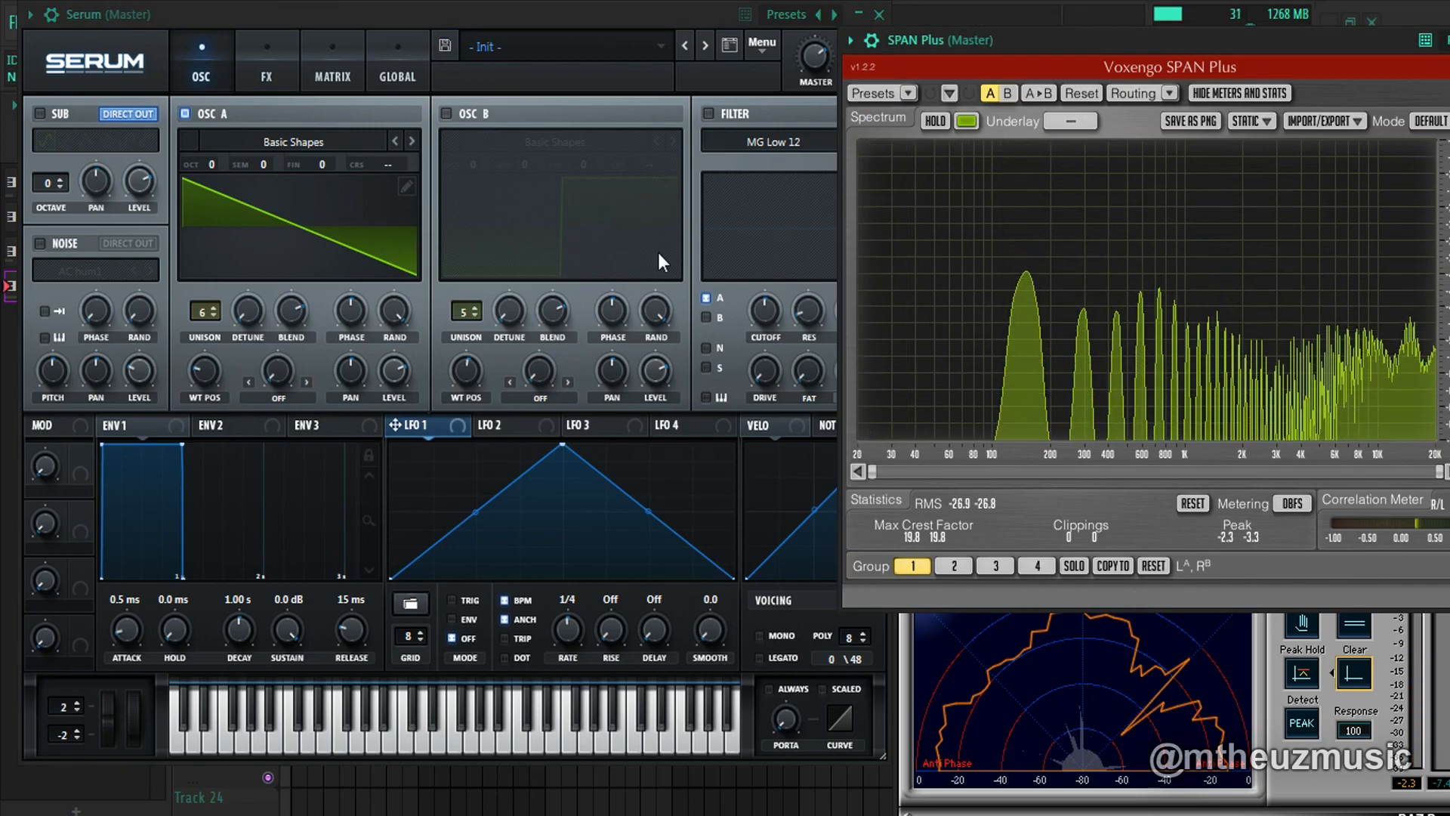
# Re-enable the sub oscillator with the rounded waveform at octave -3 and check its low frequencies in the spectrum analyzer
pyautogui.click(40, 113)
pyautogui.click(66, 139)
pyautogui.click(62, 187)
pyautogui.click(62, 187)
pyautogui.click(62, 188)
pyautogui.click(1073, 45)
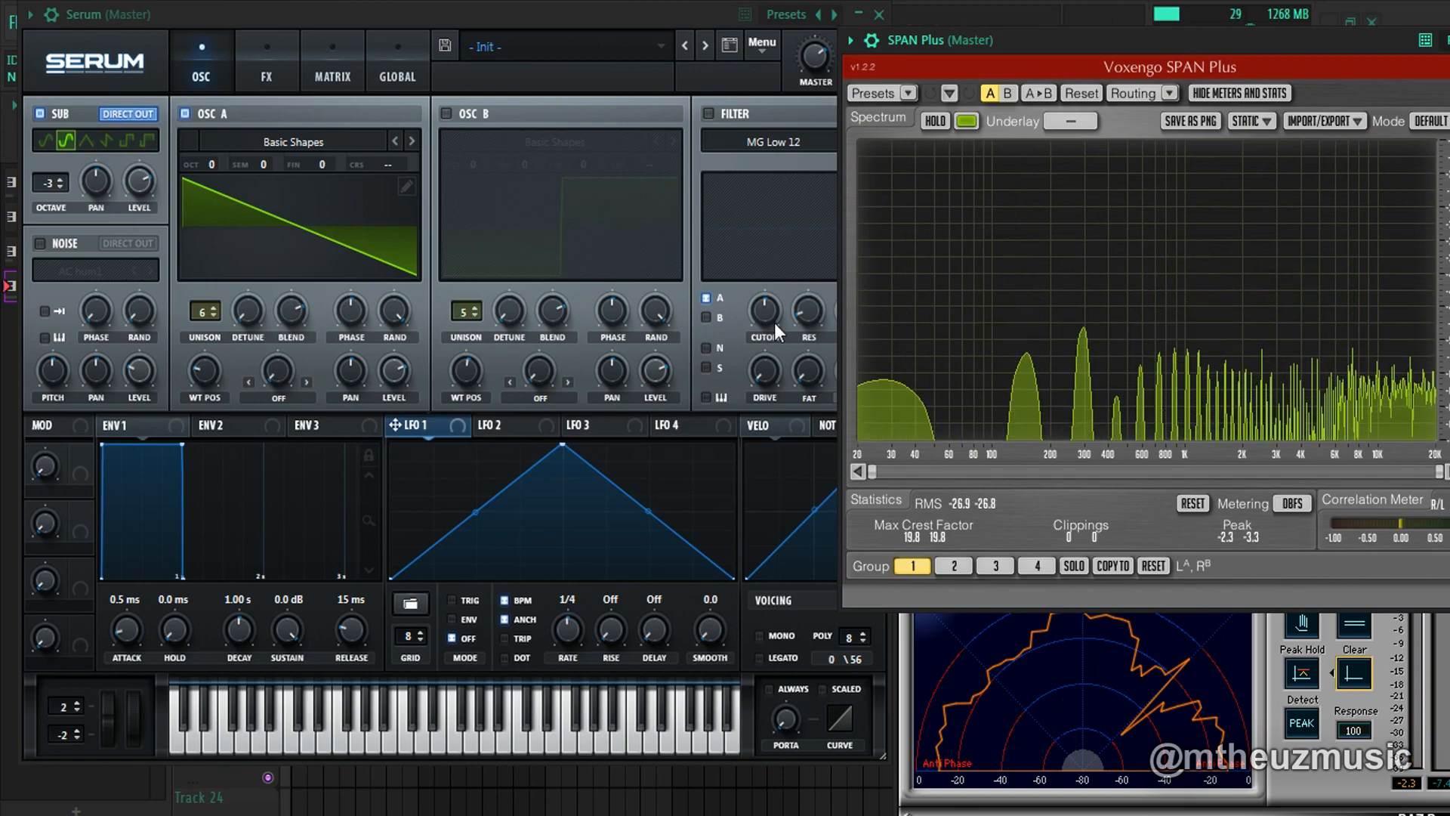
# Set the sub to a saw waveform at octave -2, reduce oscillator A's unison to 1 voice, and play a note
pyautogui.click(61, 179)
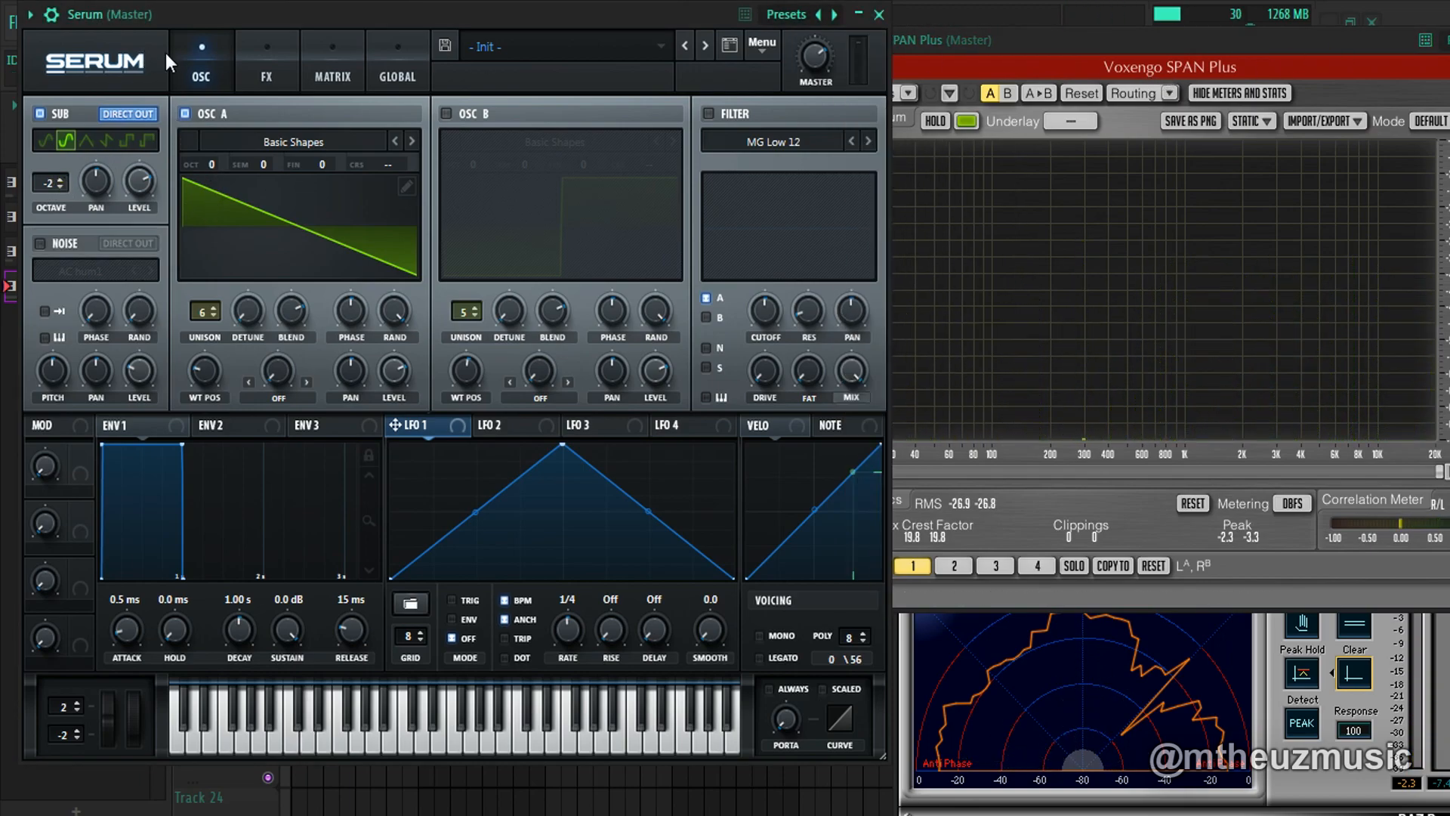
pyautogui.click(105, 140)
pyautogui.click(973, 34)
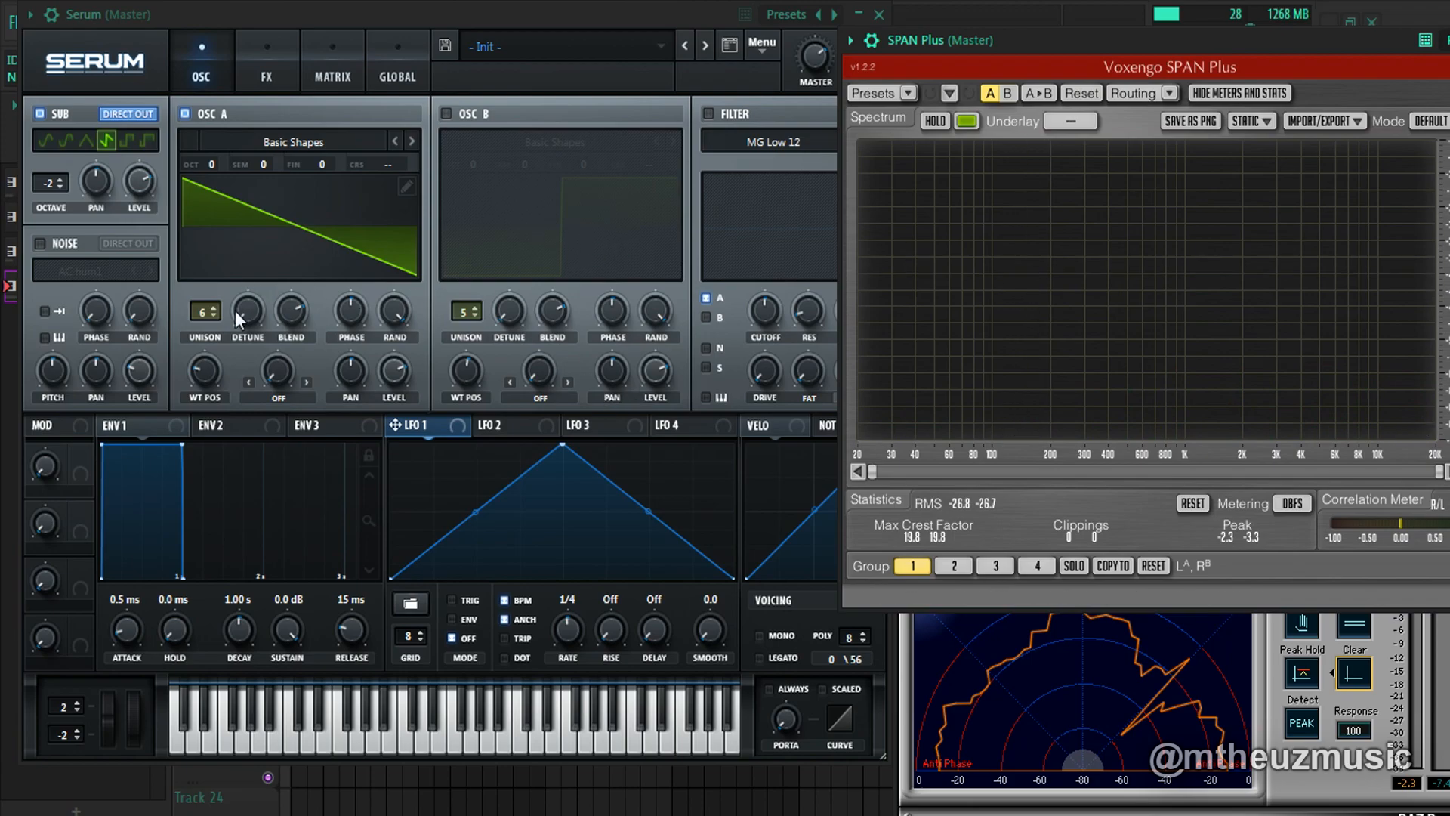
pyautogui.moveTo(204, 311); pyautogui.dragTo(204, 370)
pyautogui.click(1095, 39)
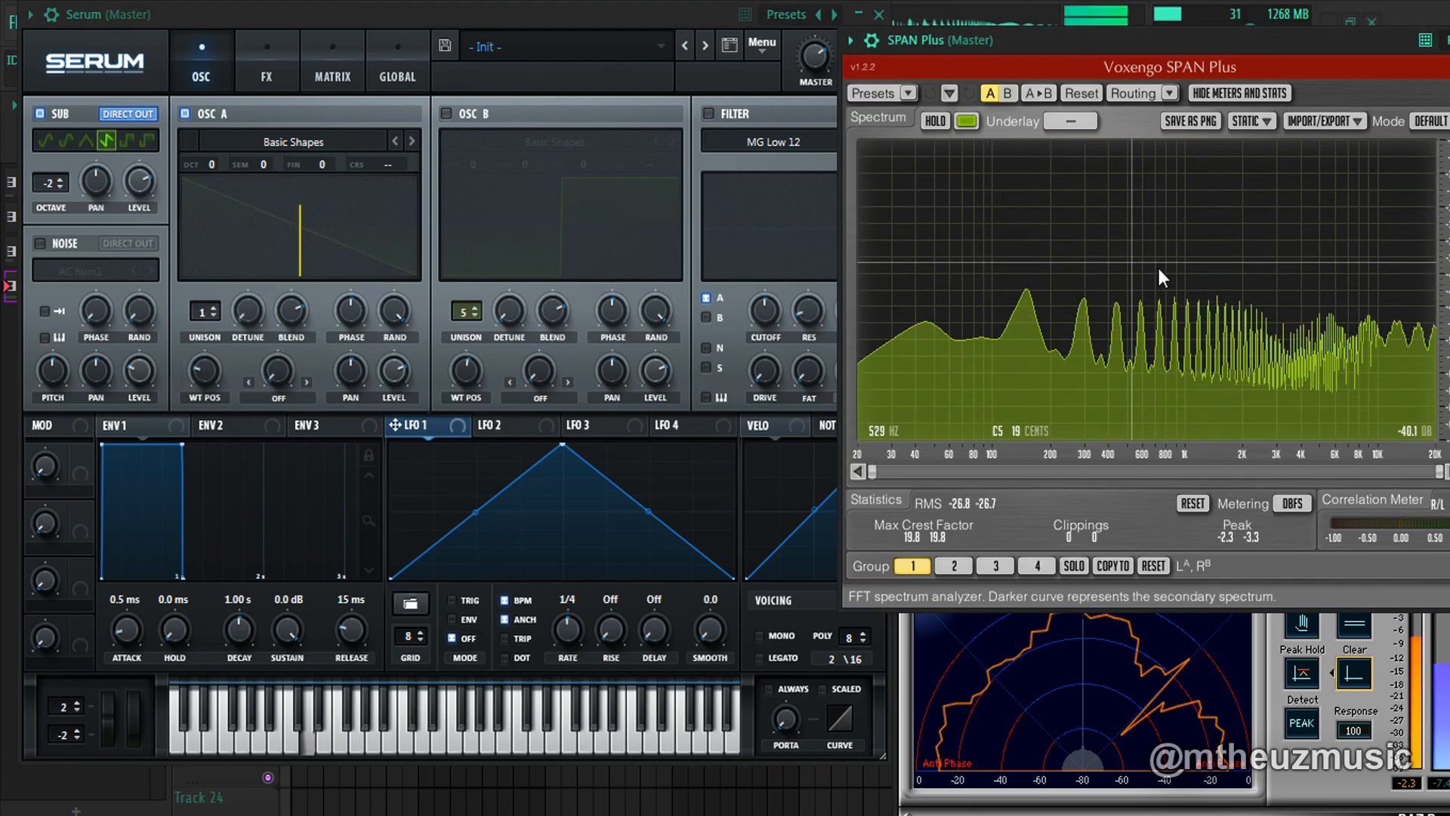
# Try the sub at octave -3, return it to -2, and choose the rounded waveform again
pyautogui.click(61, 188)
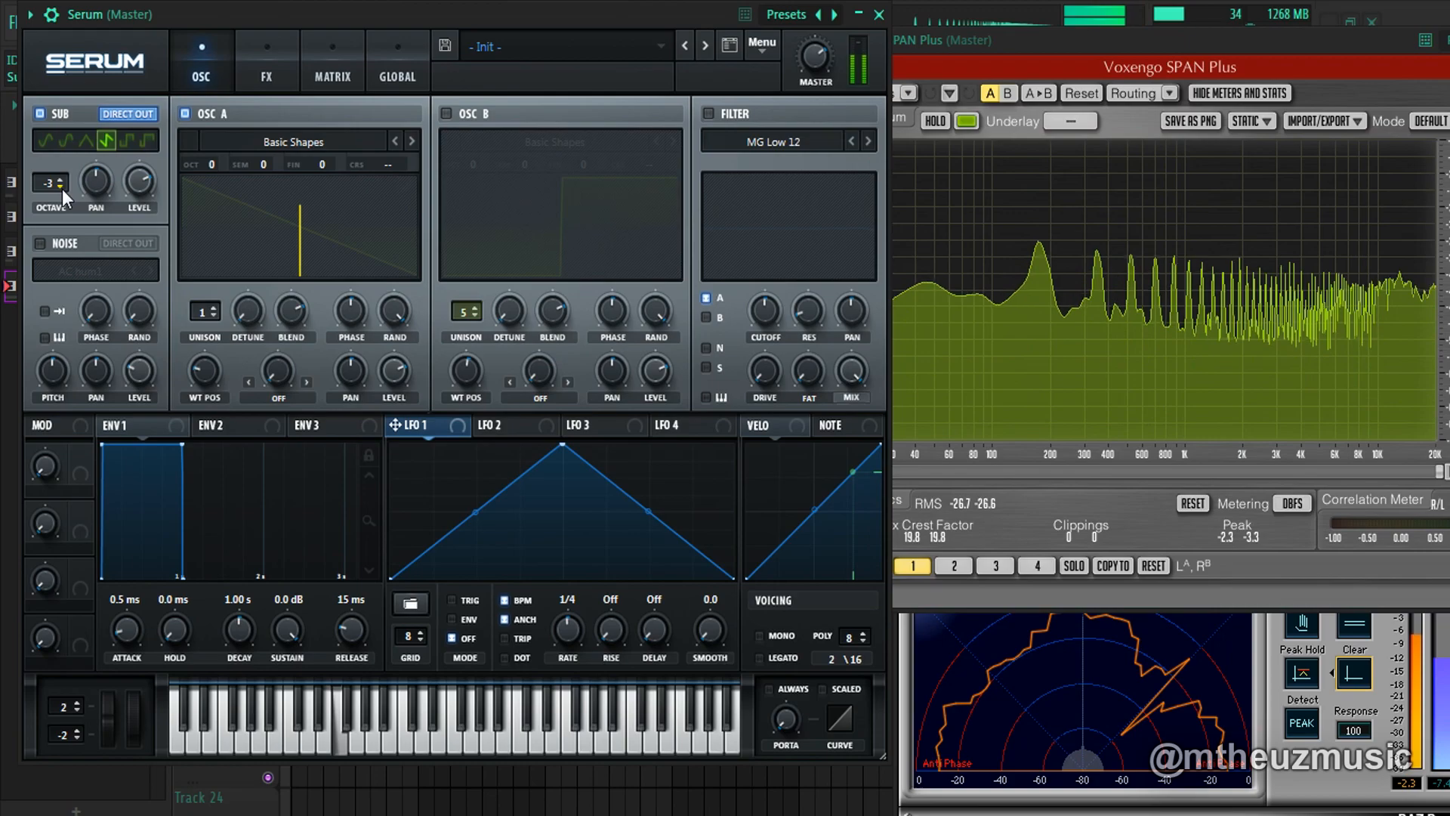
pyautogui.click(61, 180)
pyautogui.click(61, 144)
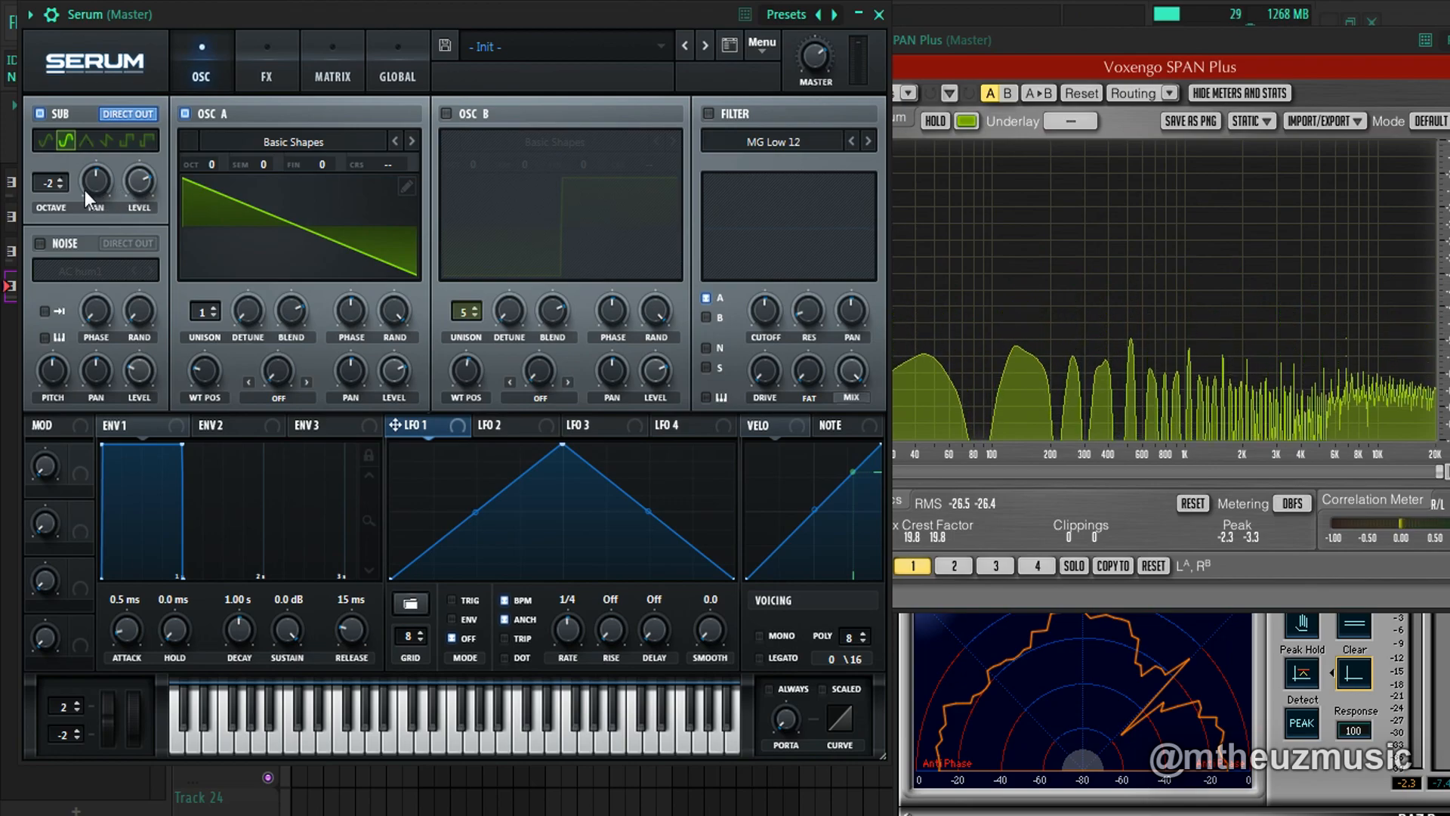
pyautogui.click(145, 179)
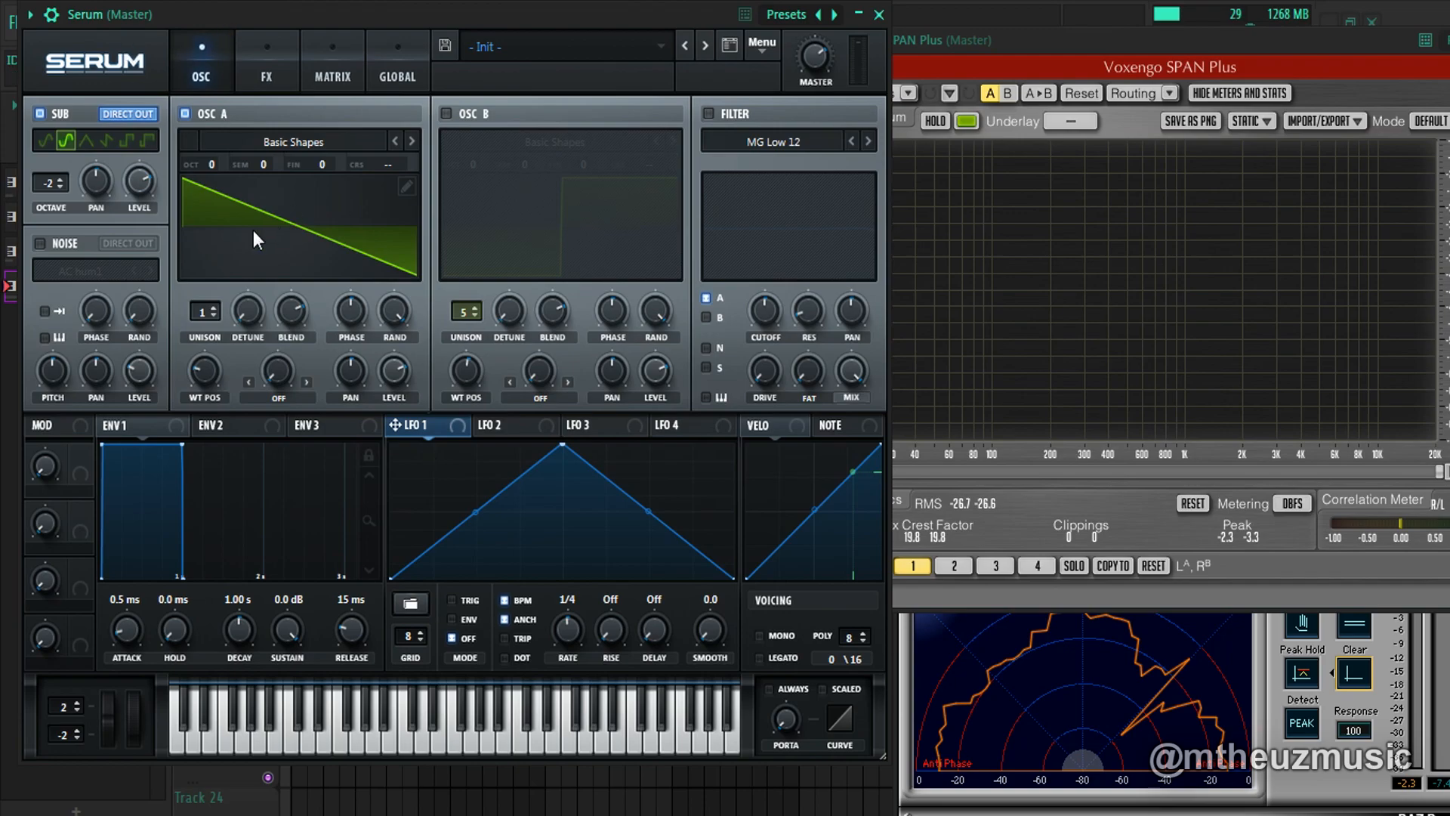
# Switch oscillator B on and off, and set oscillator A to 10 unison voices with a narrower detune while playing
pyautogui.click(446, 115)
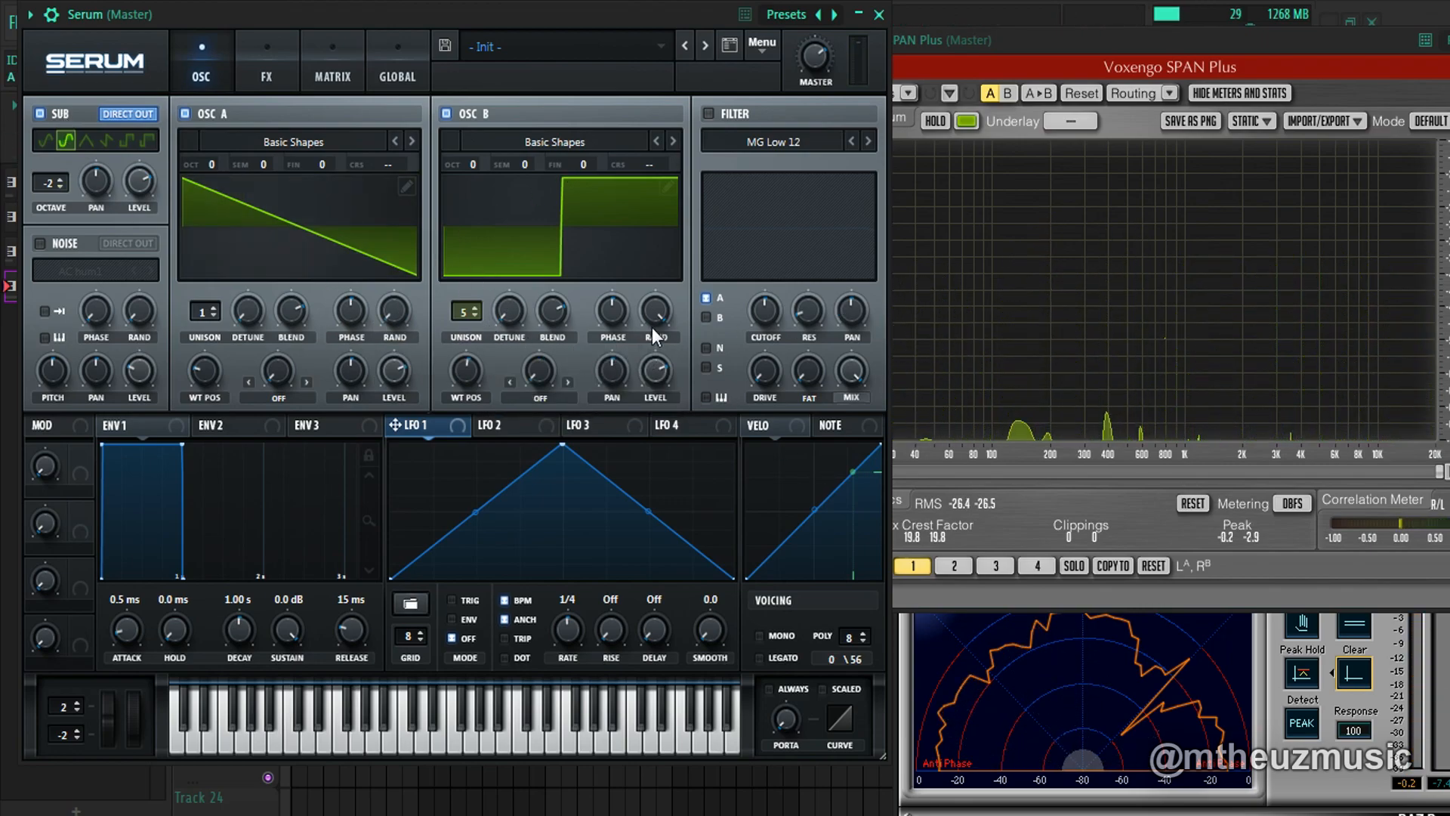
pyautogui.click(446, 114)
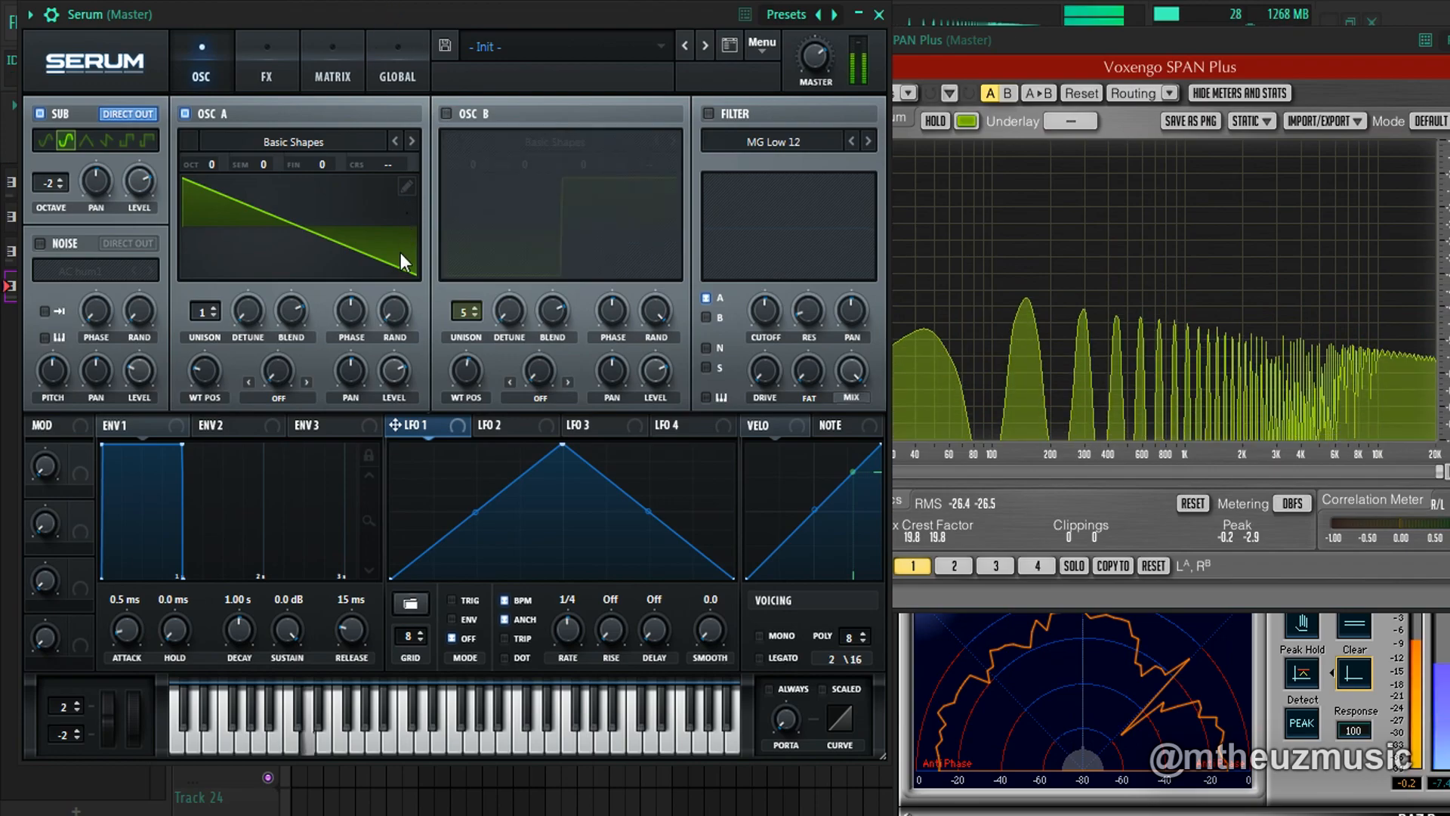
pyautogui.moveTo(216, 307); pyautogui.dragTo(263, 234)
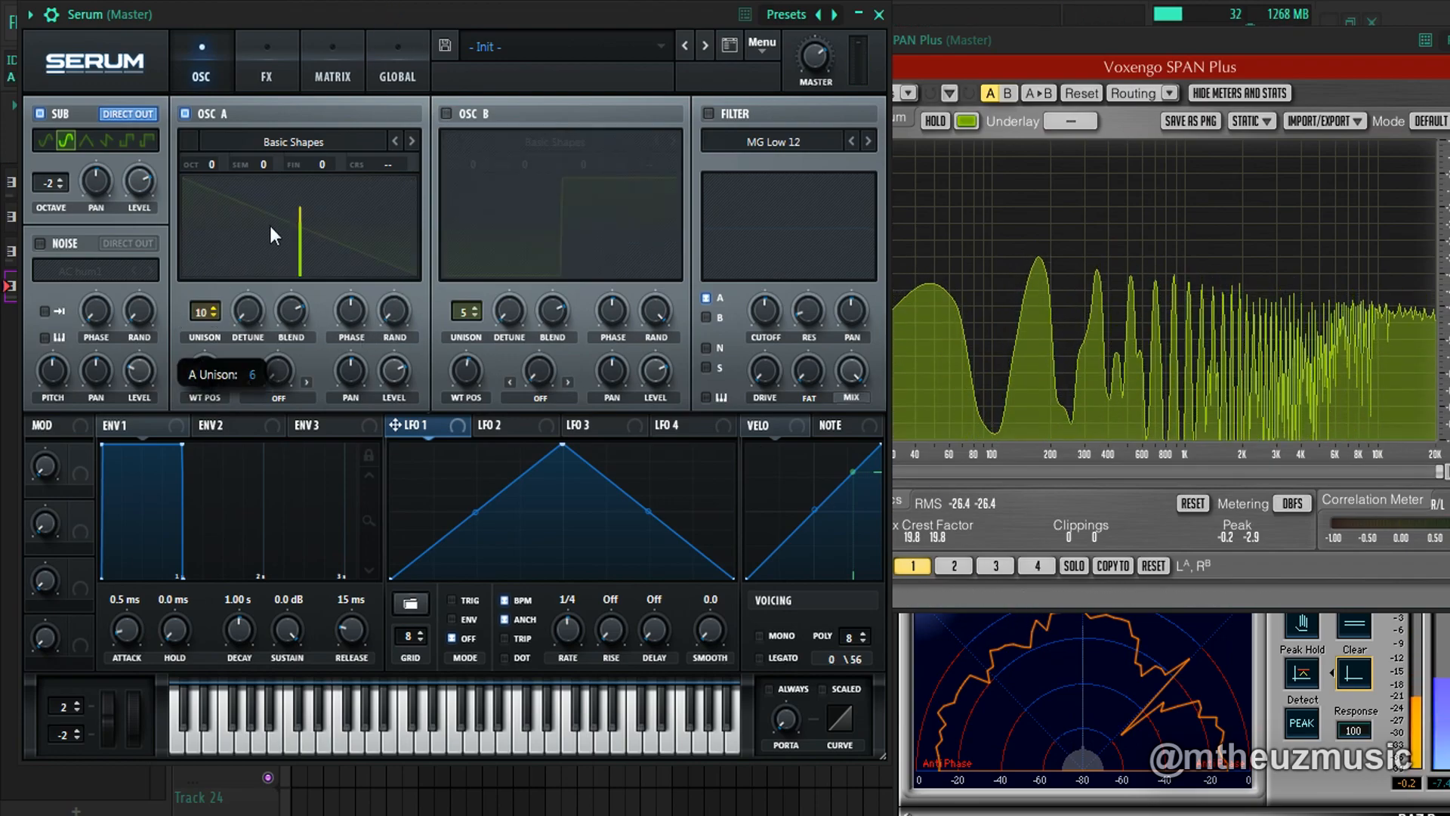
pyautogui.moveTo(254, 320)
pyautogui.mouseDown()
pyautogui.moveTo(251, 273)
pyautogui.moveTo(248, 310)
pyautogui.mouseUp()
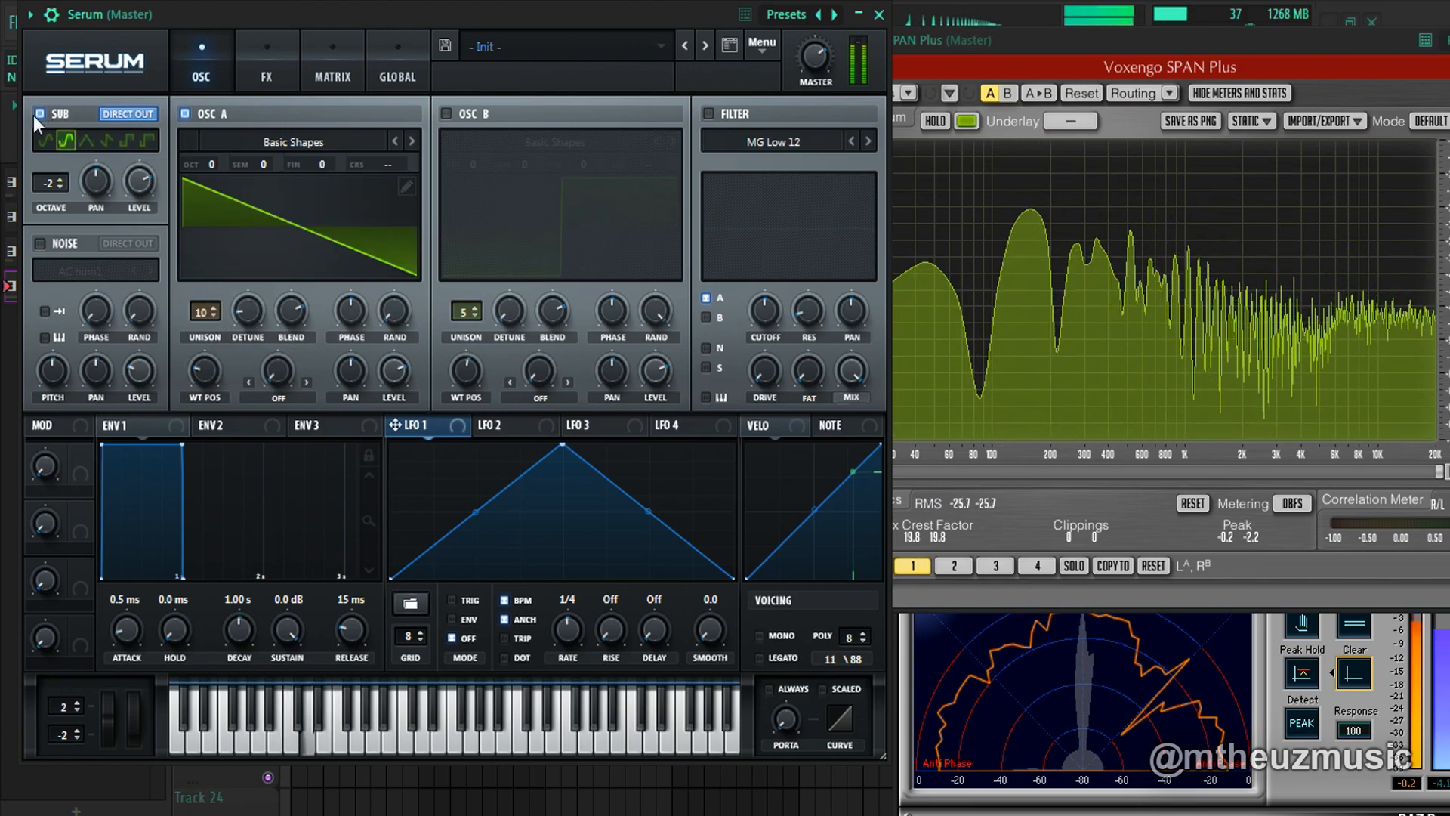
# Give the sub a triangle waveform and raise oscillator A to octave +1 with a wider detune
pyautogui.click(84, 140)
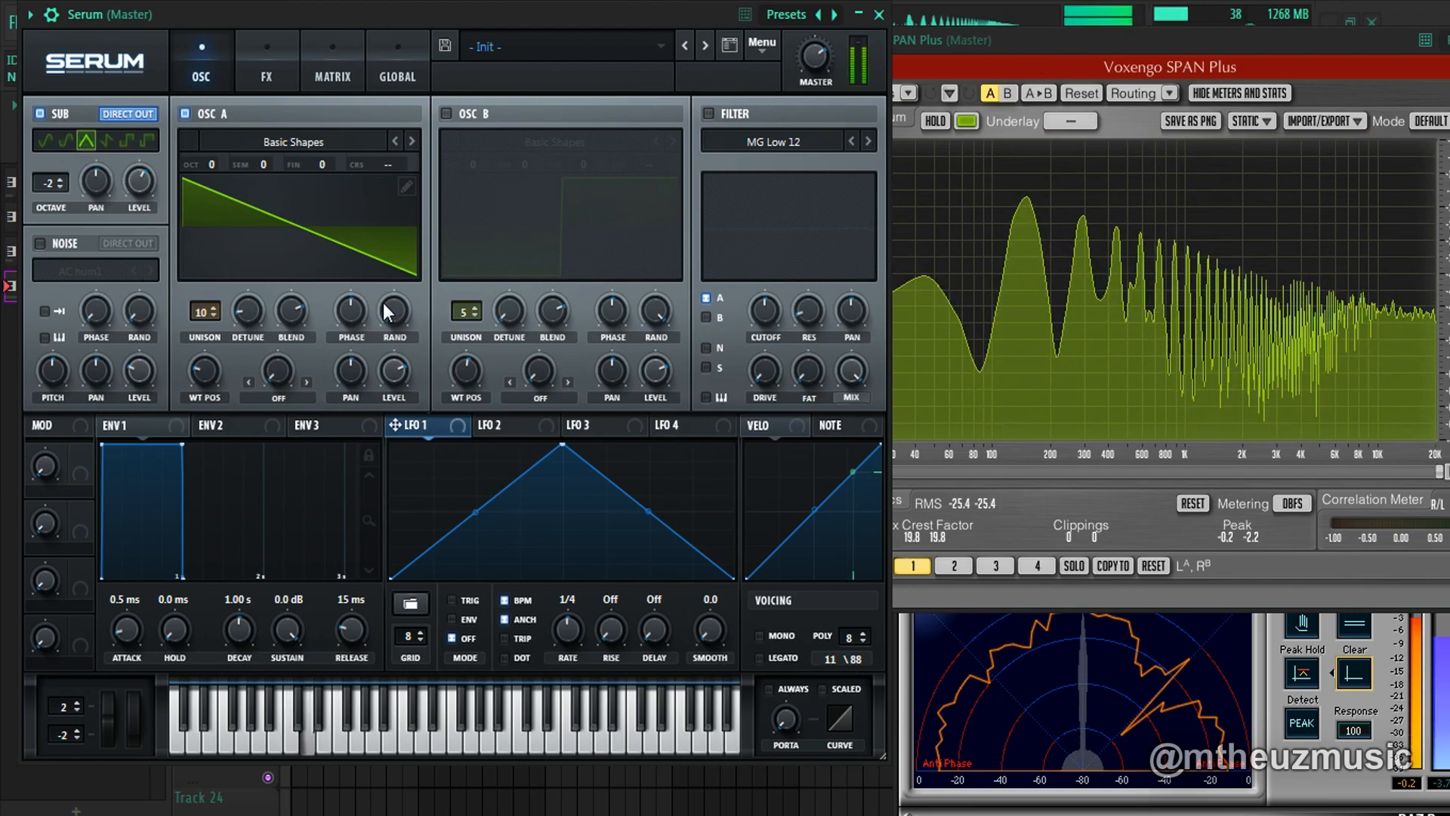
pyautogui.moveTo(209, 166); pyautogui.dragTo(210, 154)
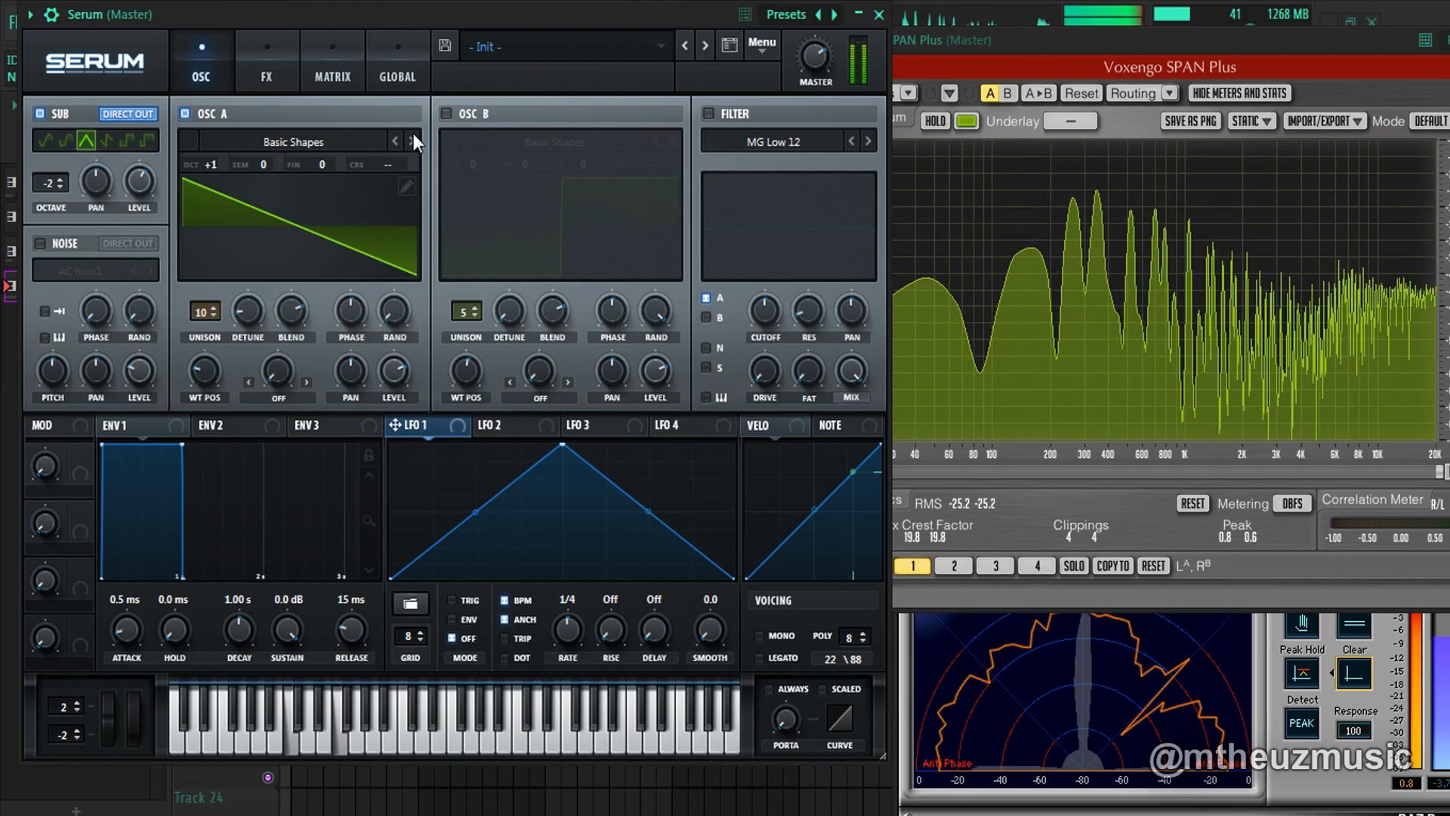
pyautogui.moveTo(249, 311); pyautogui.dragTo(266, 271)
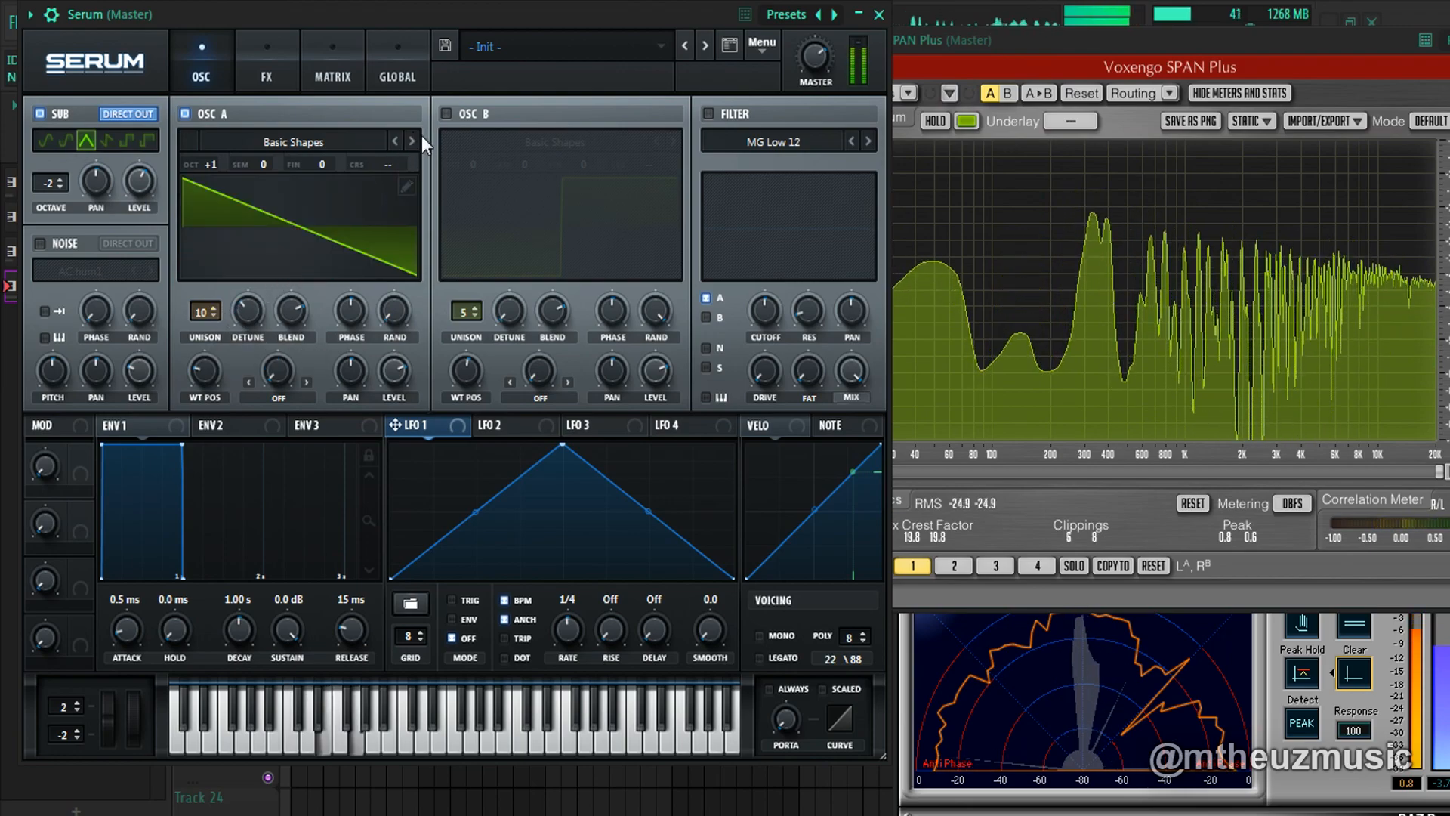
# Enable oscillator B at octave +1, keeping its square shape, and play notes over the sub
pyautogui.click(446, 114)
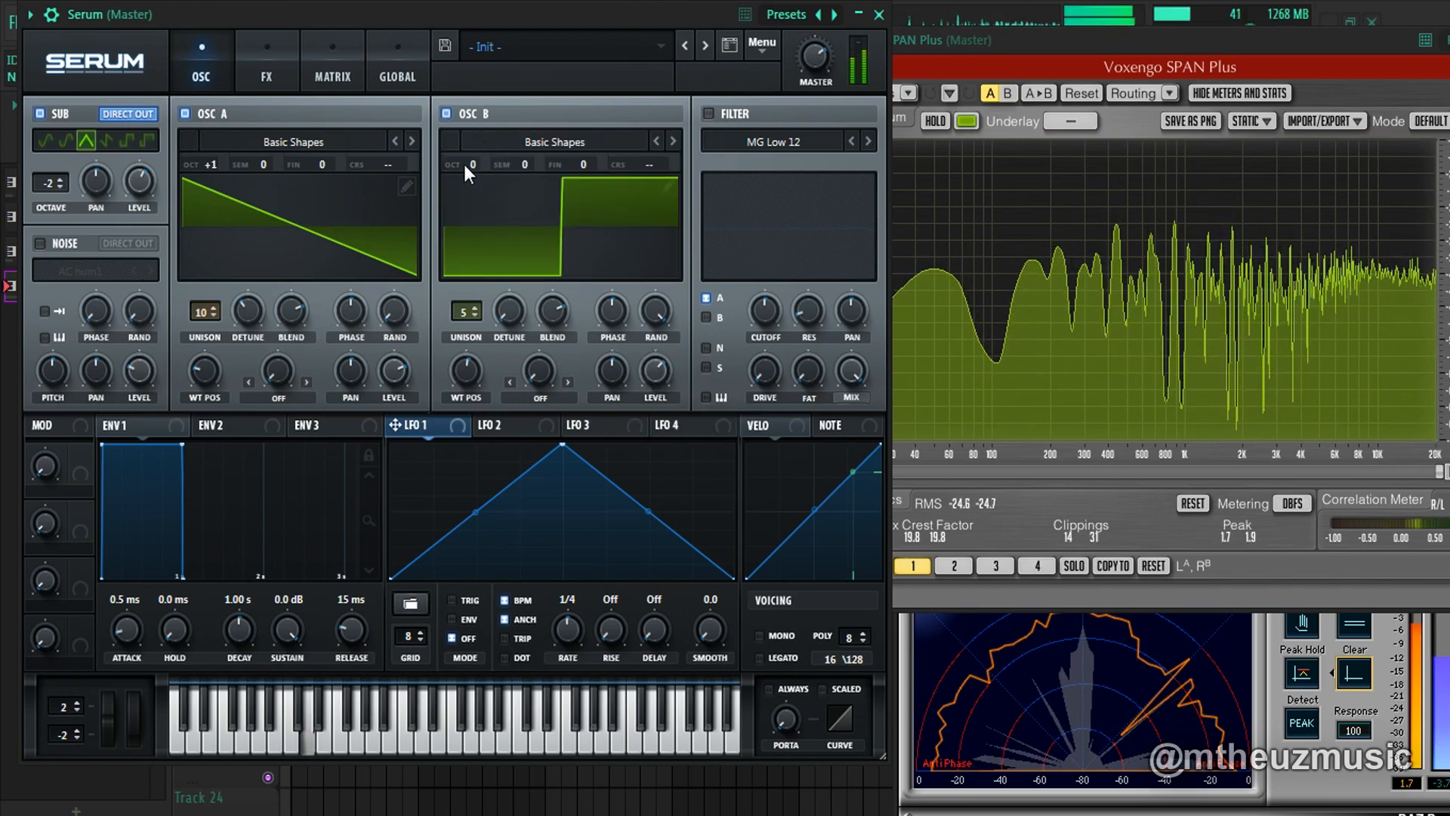
pyautogui.moveTo(463, 165); pyautogui.dragTo(487, 155)
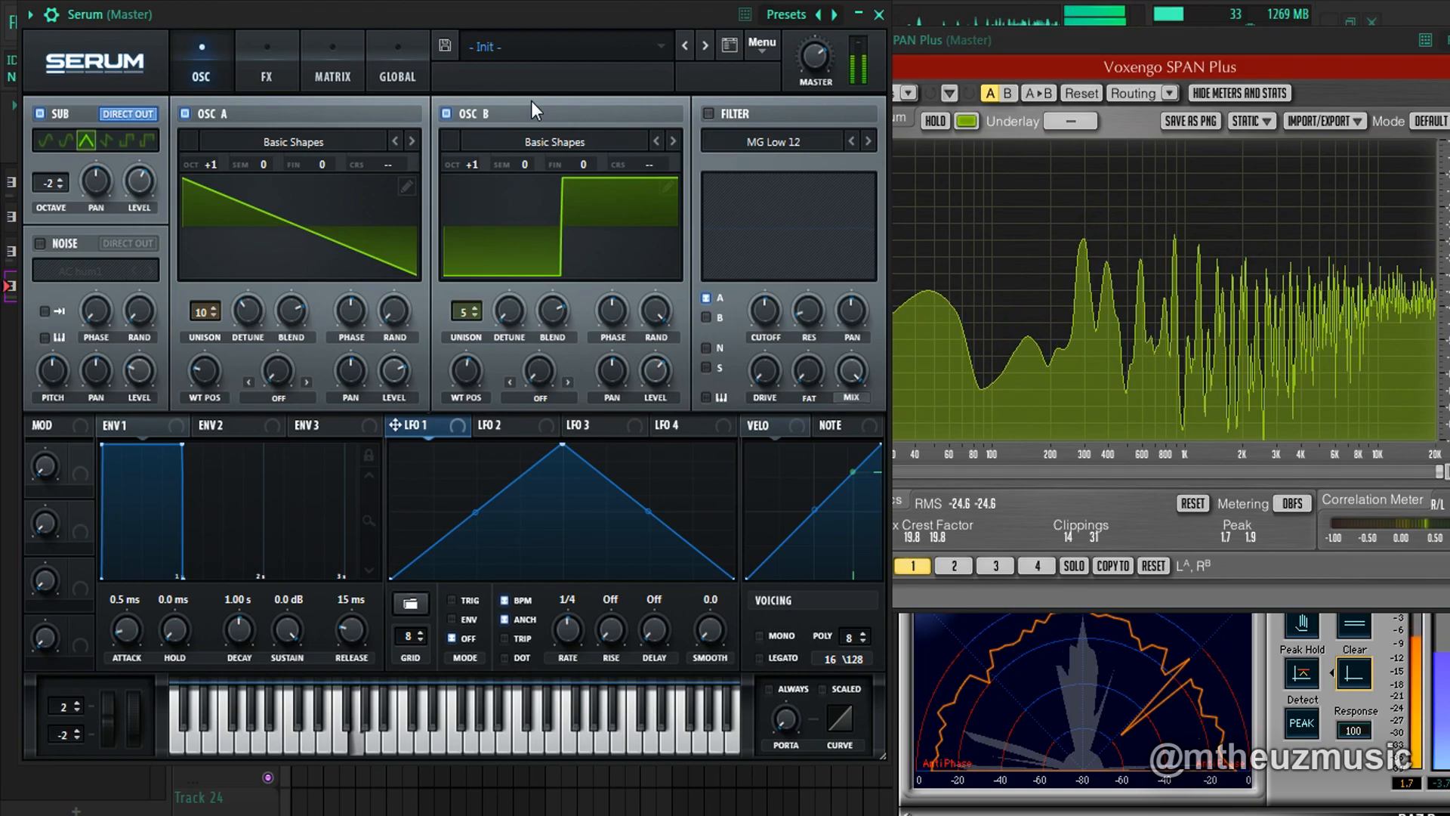
pyautogui.moveTo(462, 369)
pyautogui.mouseDown()
pyautogui.moveTo(453, 423)
pyautogui.moveTo(468, 383)
pyautogui.mouseUp()
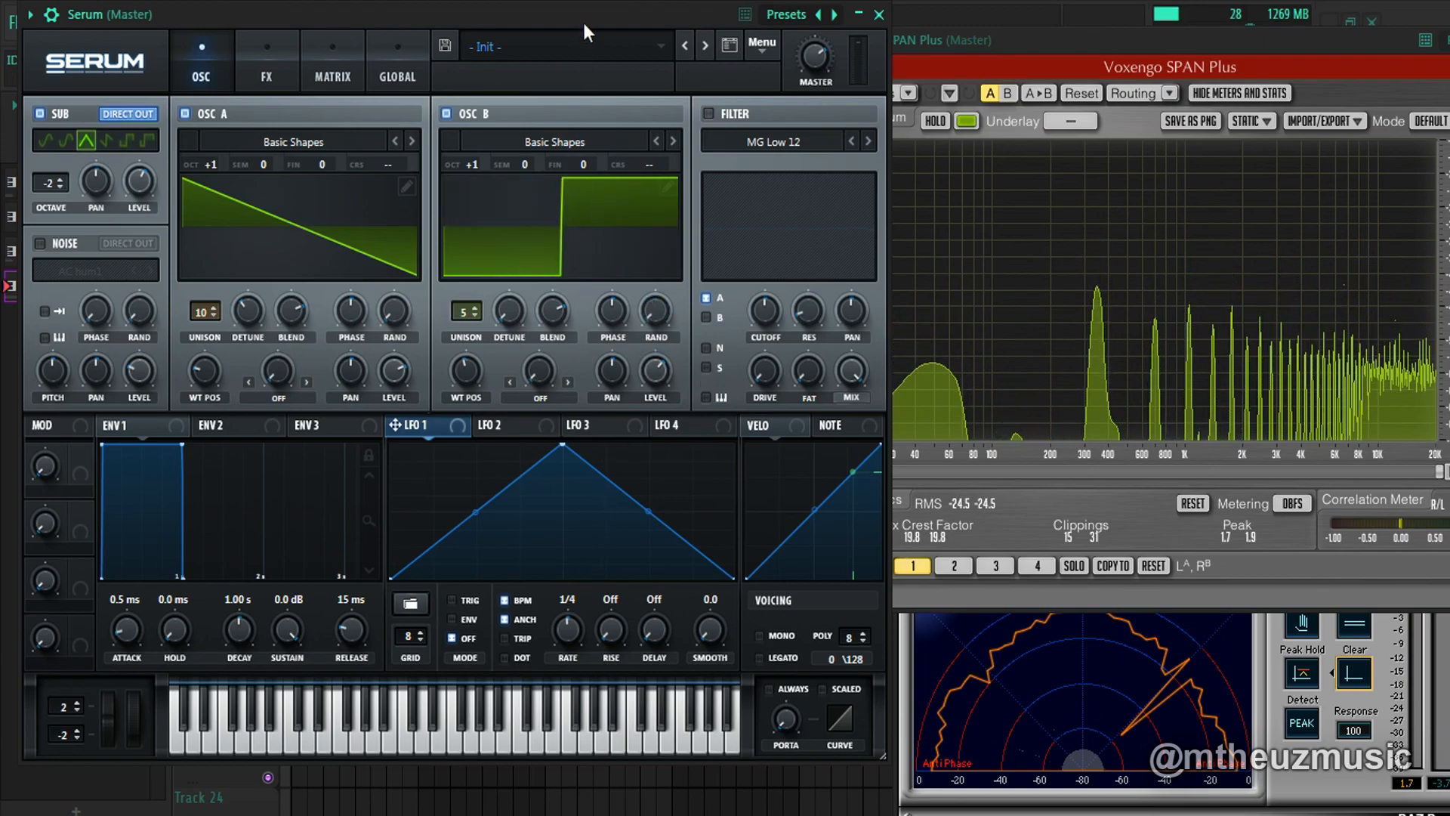